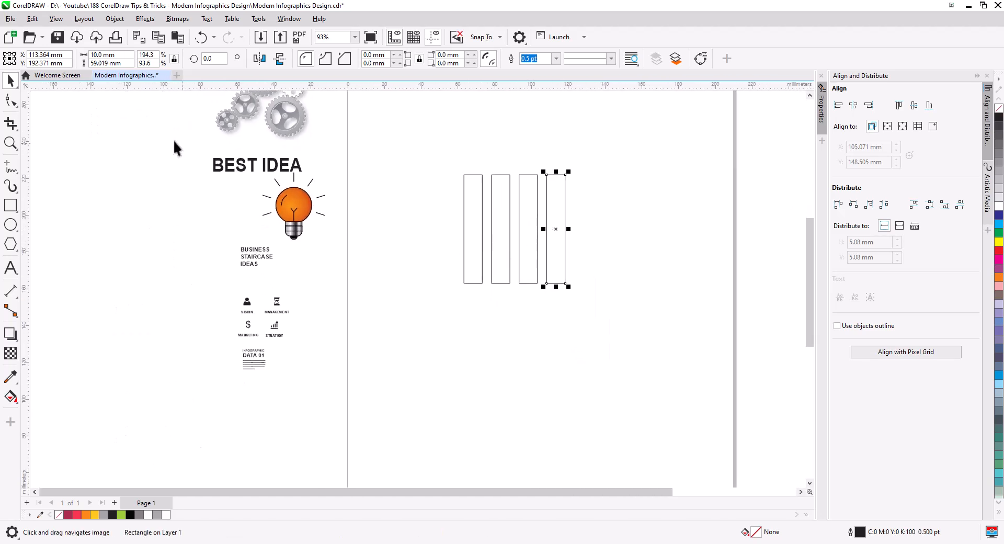
Step: Stretch the four narrow rectangles to about 100 mm tall, then move them as a group toward the page's upper part
drag(520, 216, 669, 326)
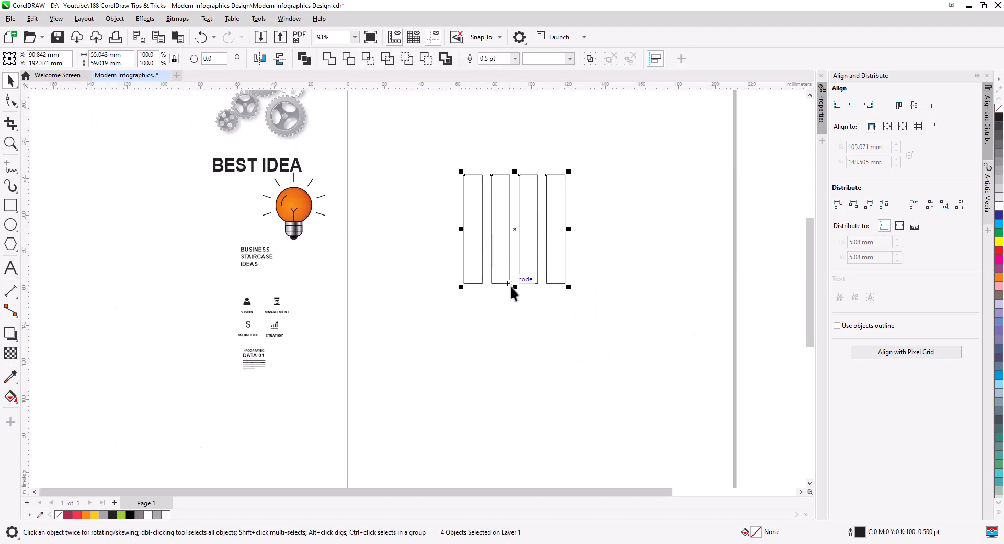
drag(515, 288, 528, 362)
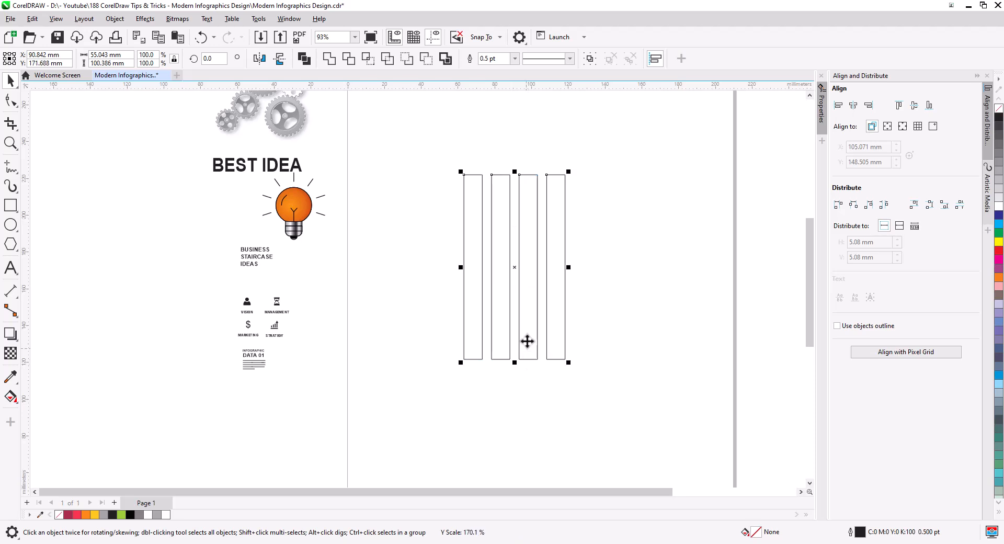
drag(530, 281, 552, 207)
click(622, 338)
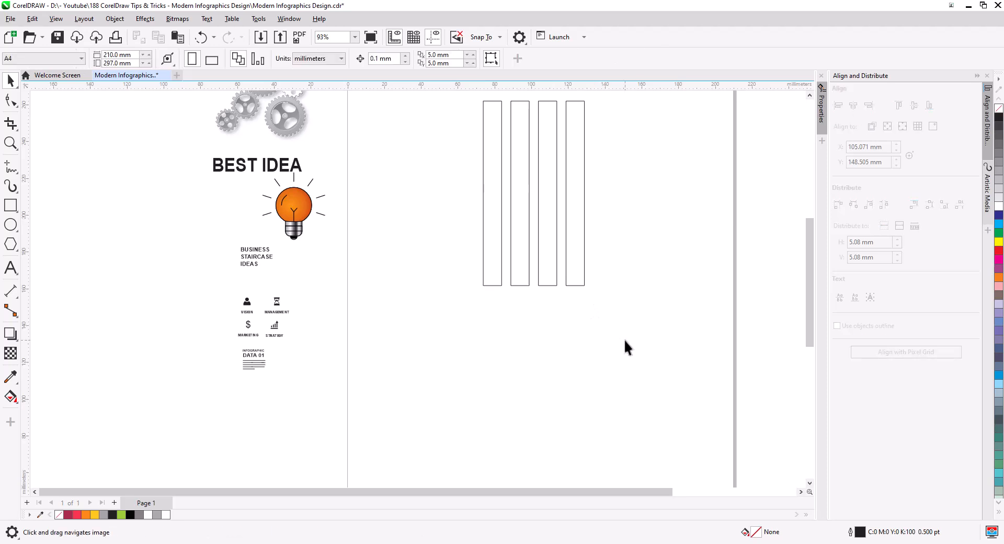
Step: Draw a narrow spacer rectangle about 5 mm wide and 59 mm tall below the four bars
drag(625, 340, 574, 273)
scroll(573, 283, down, 2)
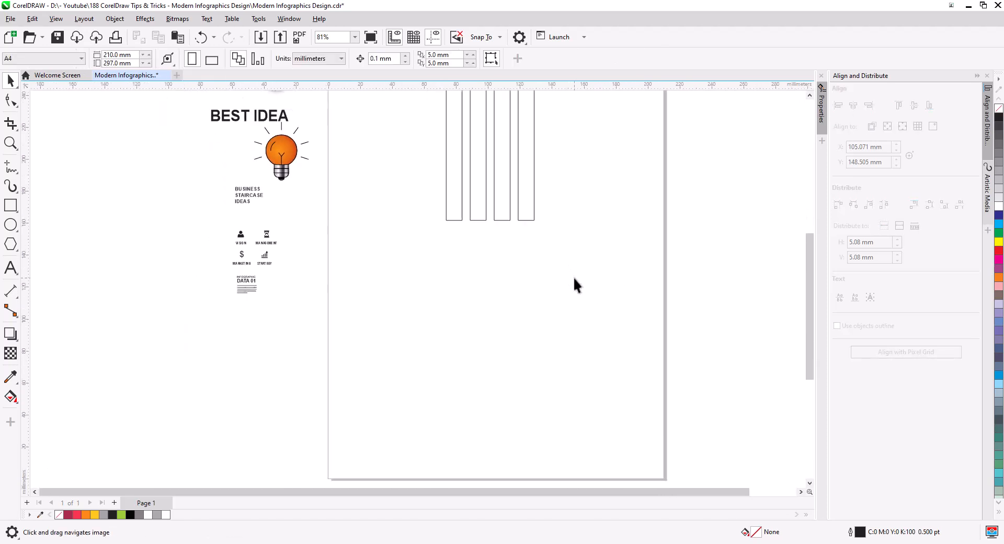
click(11, 206)
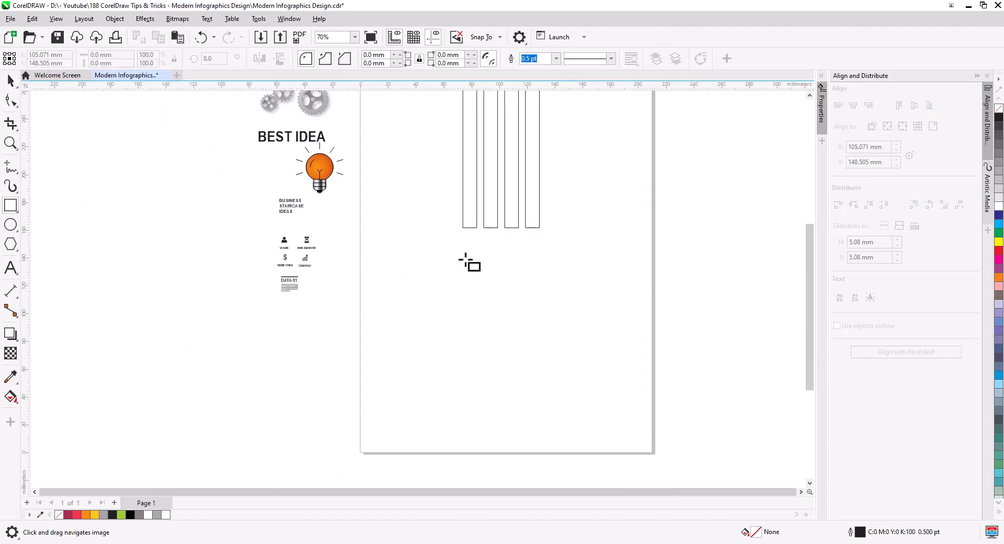
drag(477, 210, 468, 355)
click(18, 87)
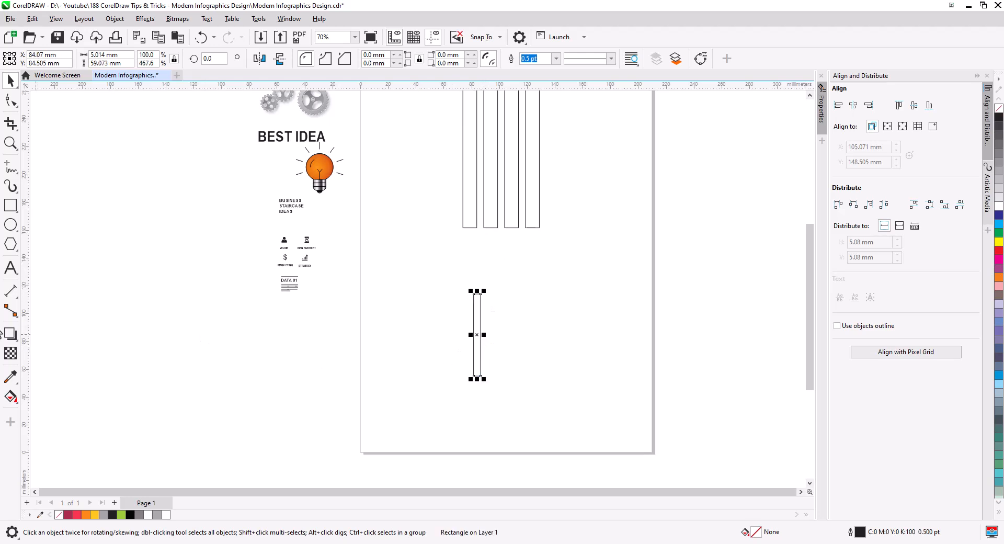
Step: Draw a square of about 55 mm near the page's lower left, beside the spacer rectangle
click(15, 209)
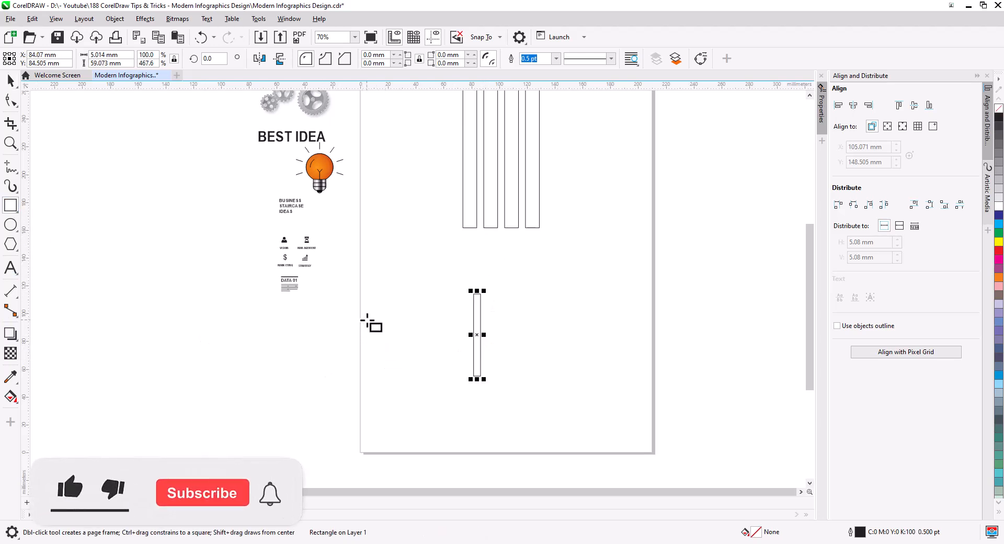
drag(366, 320, 428, 397)
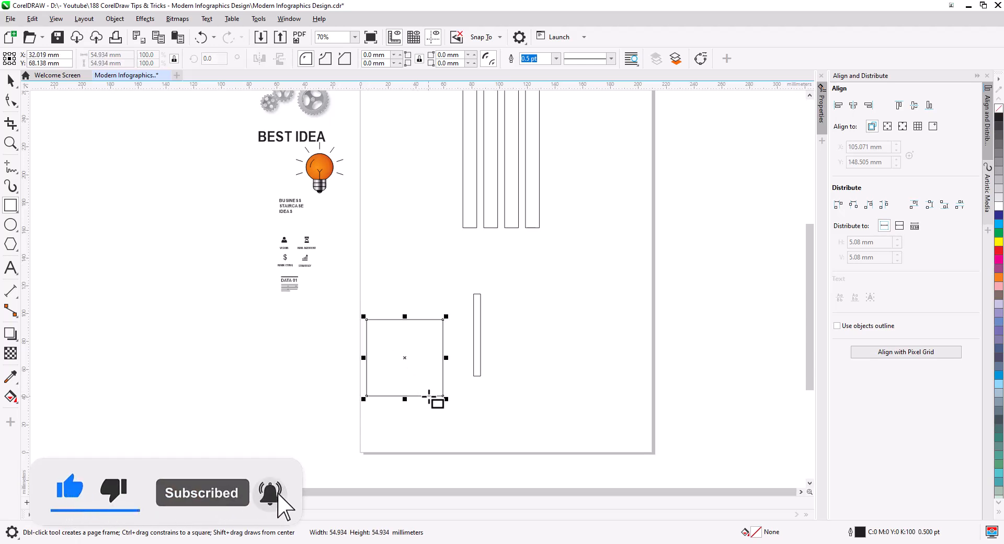
key(space)
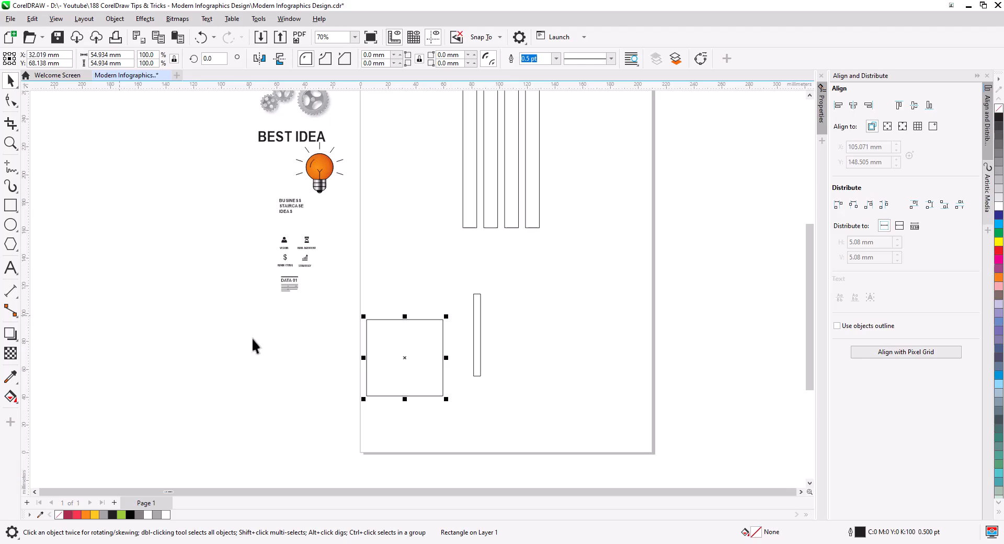
Step: Move the spacer rectangle so its left edge snaps to the right edge of the square
click(472, 352)
click(472, 347)
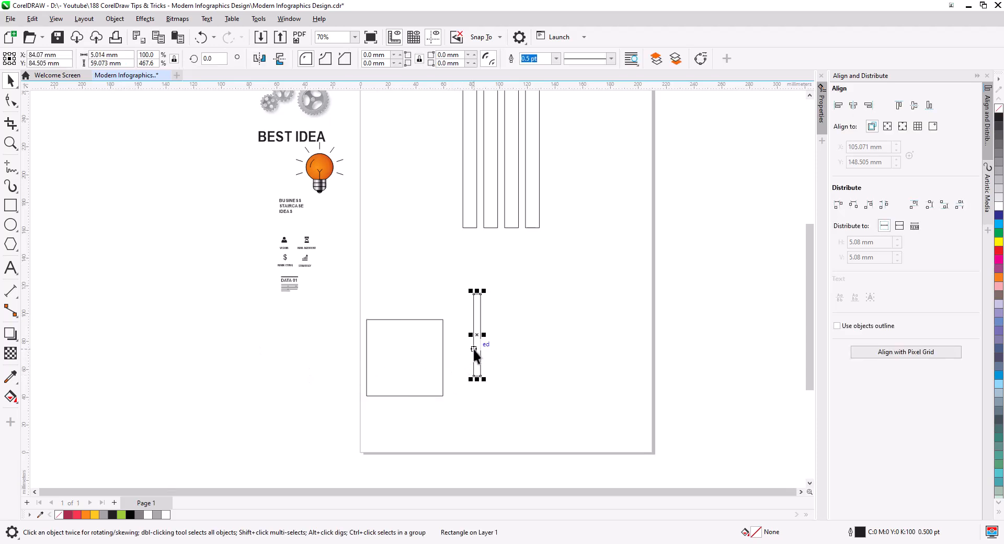
drag(472, 348, 442, 336)
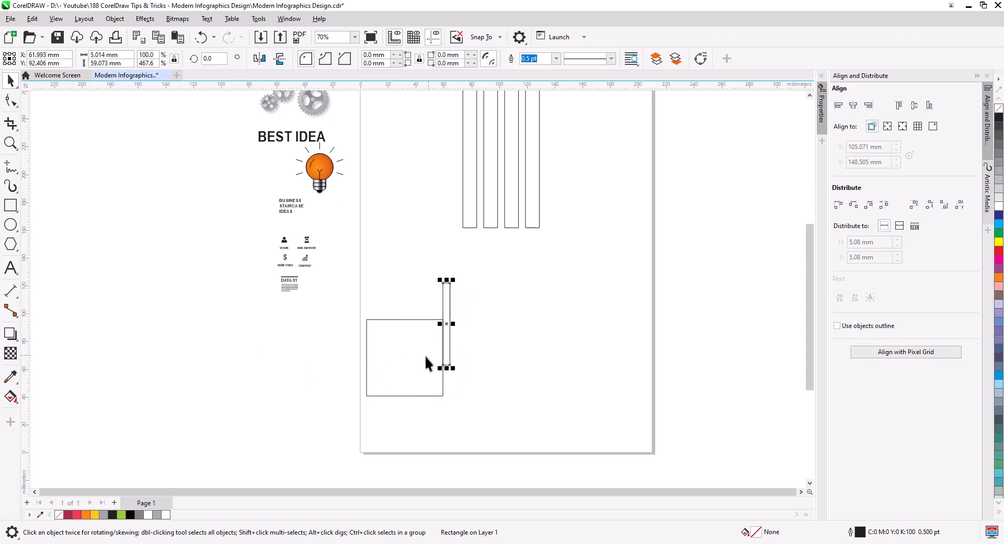
Step: Copy the square to the spacer's right side and repeat the duplication to make a row of four evenly spaced squares
click(368, 360)
drag(366, 342, 448, 342)
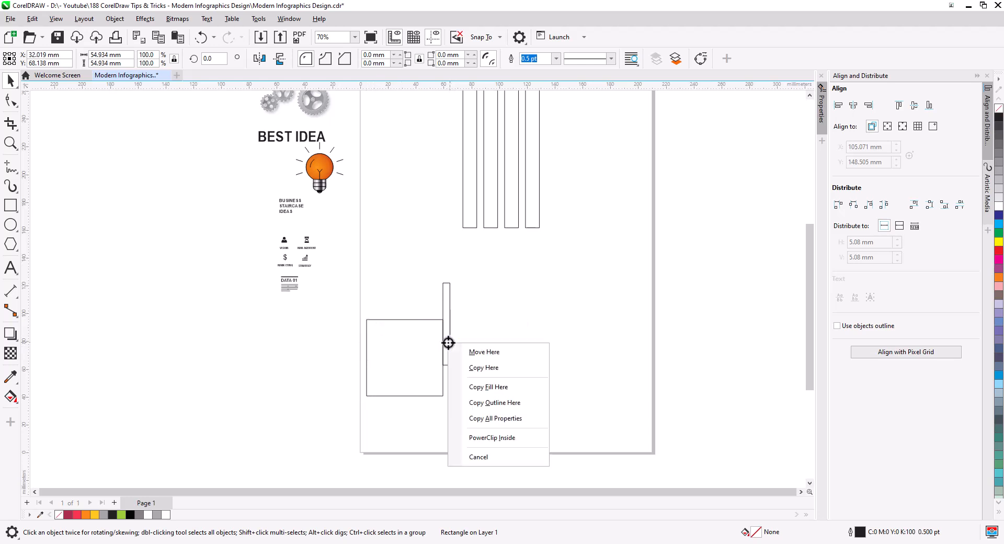
click(479, 370)
key(ctrl+d)
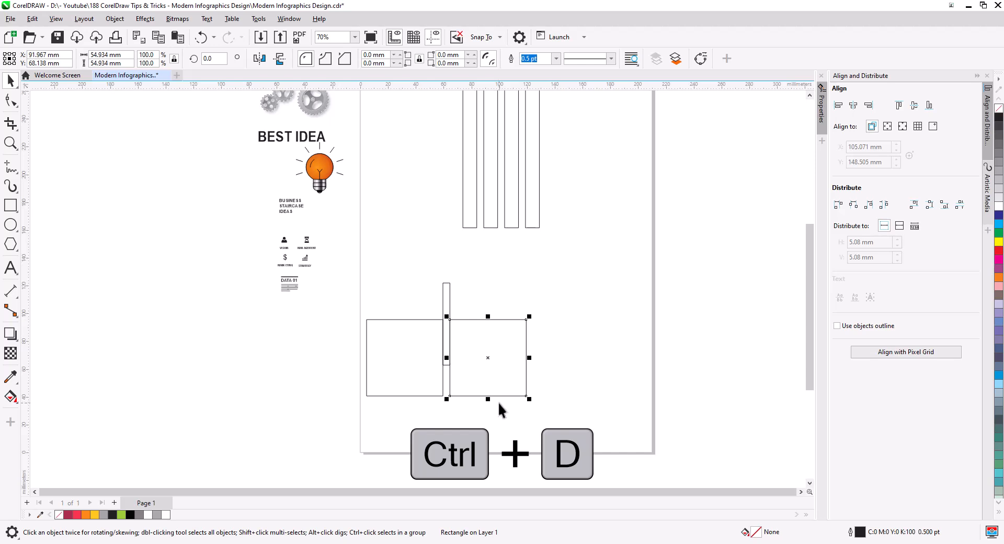
key(ctrl+d)
click(517, 424)
Step: Delete the spacer rectangle and group the four squares
drag(427, 276, 485, 378)
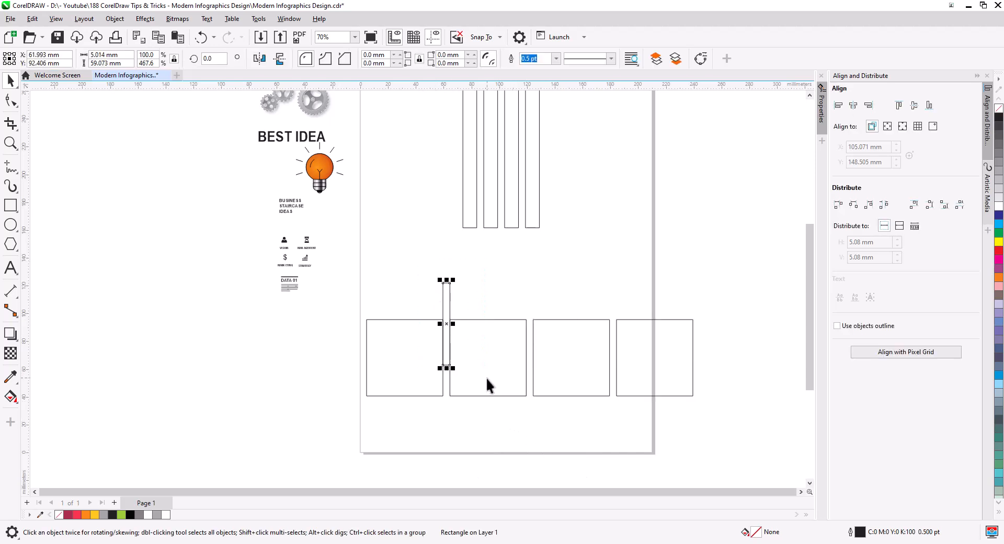
key(Delete)
drag(368, 307, 365, 314)
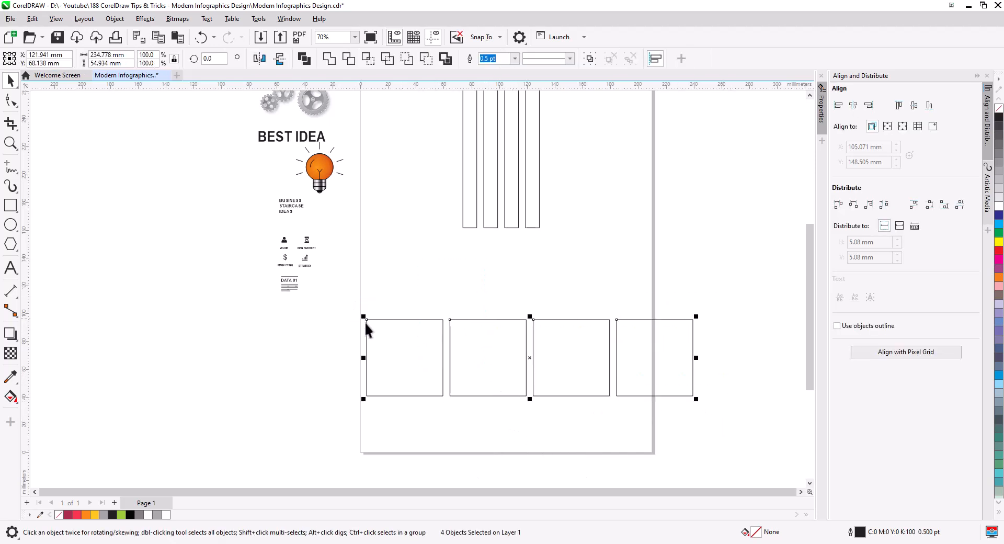
key(ctrl+g)
Step: Center the group of squares horizontally on the group of bars
shift+click(513, 225)
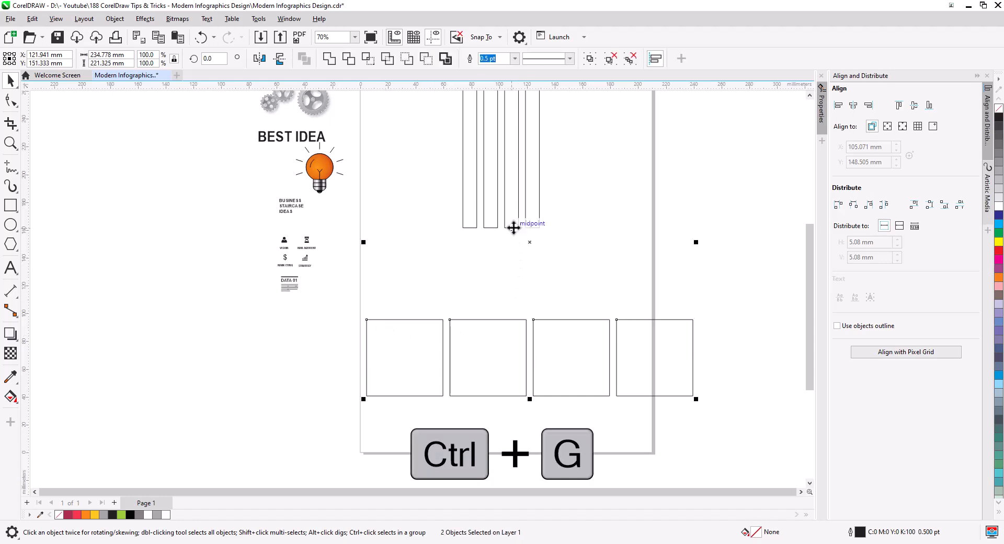
click(852, 105)
click(620, 226)
Step: Move the group of four bars slightly higher on the page, keeping it centered above the squares
scroll(573, 281, down, 3)
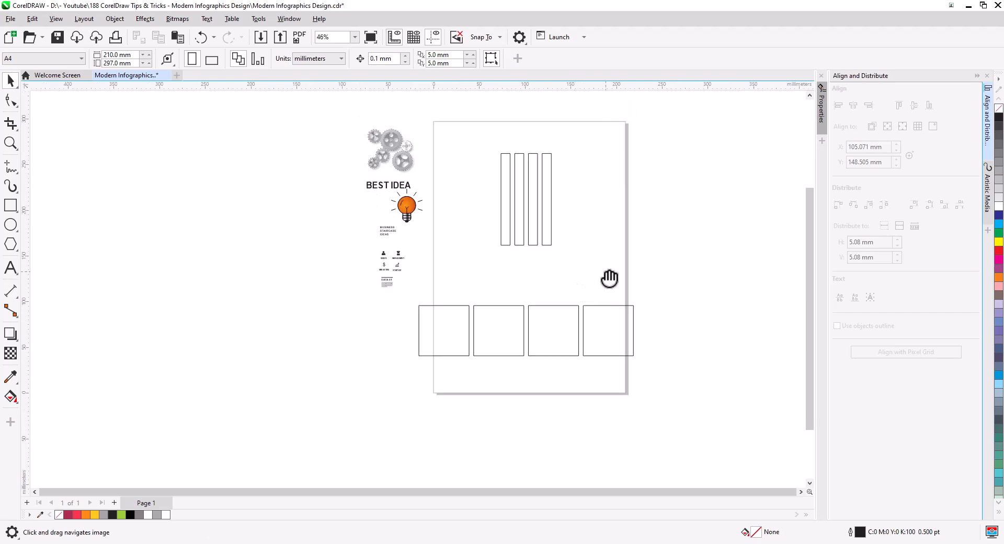
drag(609, 278, 593, 311)
click(511, 257)
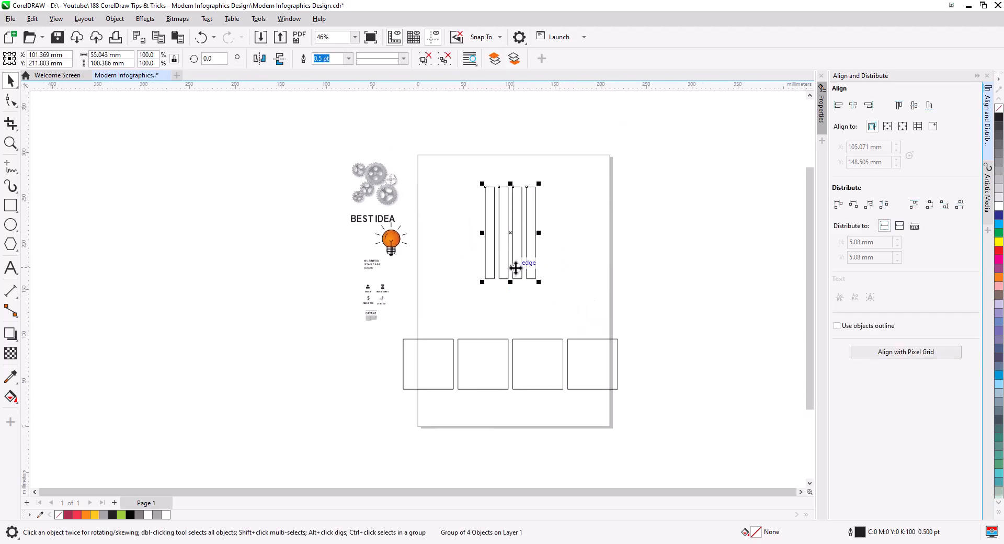
drag(515, 267, 517, 257)
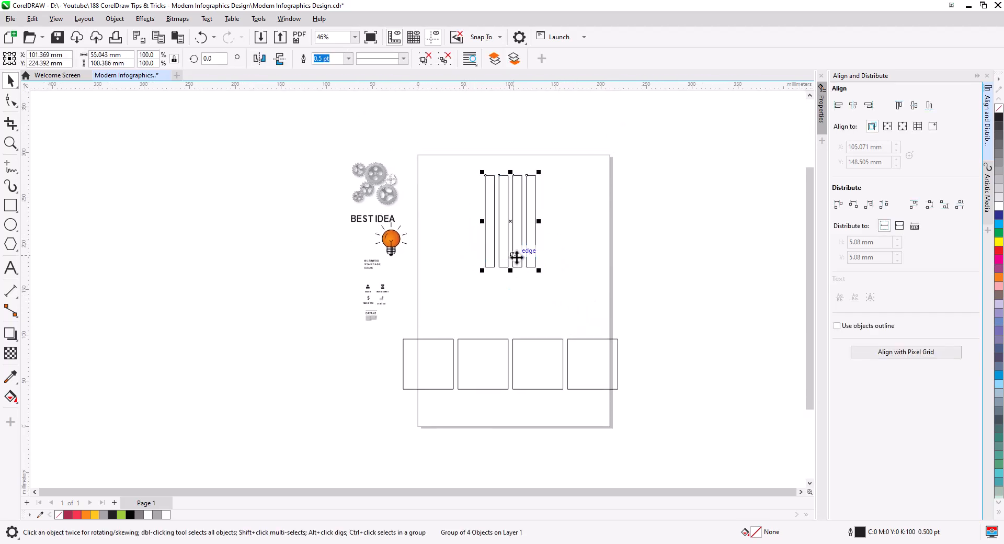
click(589, 306)
Step: Connect the lower corners of each bar to the upper corners of its matching square with straight 2-Point lines
scroll(503, 293, up, 3)
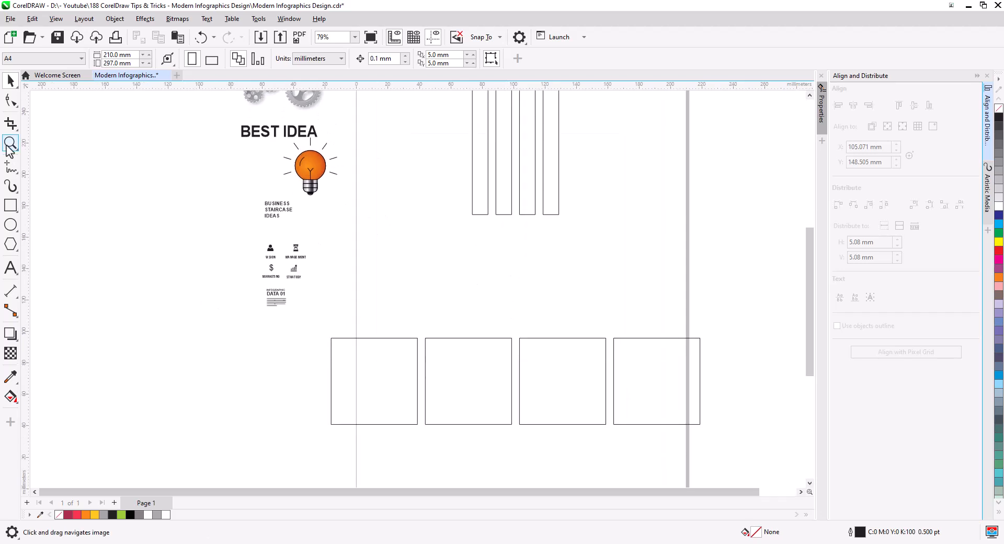
click(12, 168)
click(60, 181)
drag(472, 215, 331, 337)
mouse_move(488, 214)
mouse_down()
mouse_move(417, 338)
mouse_move(454, 321)
mouse_move(425, 338)
mouse_move(511, 338)
mouse_up()
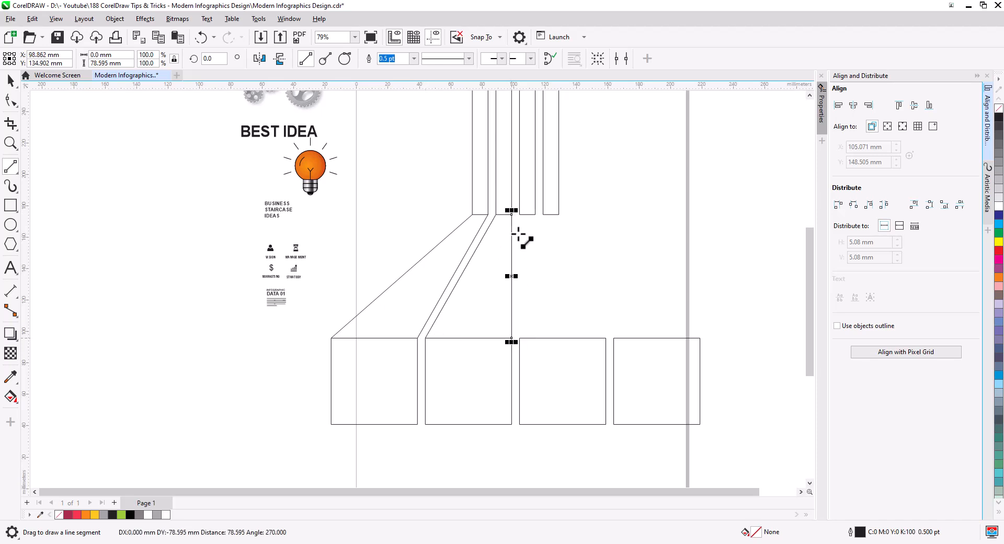
drag(519, 214, 520, 337)
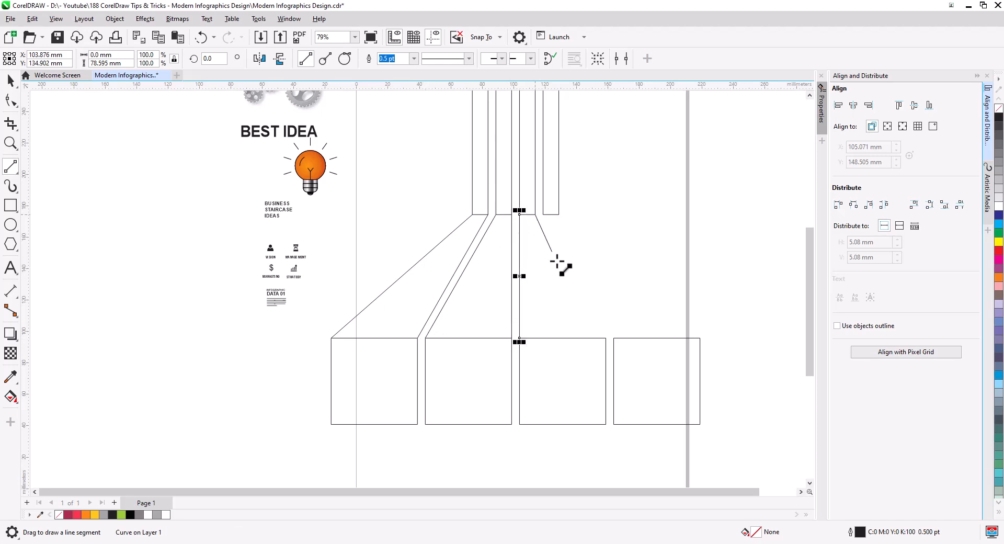
drag(557, 260, 606, 338)
mouse_move(535, 214)
mouse_down()
mouse_move(586, 273)
mouse_move(613, 337)
mouse_up()
drag(558, 215, 700, 338)
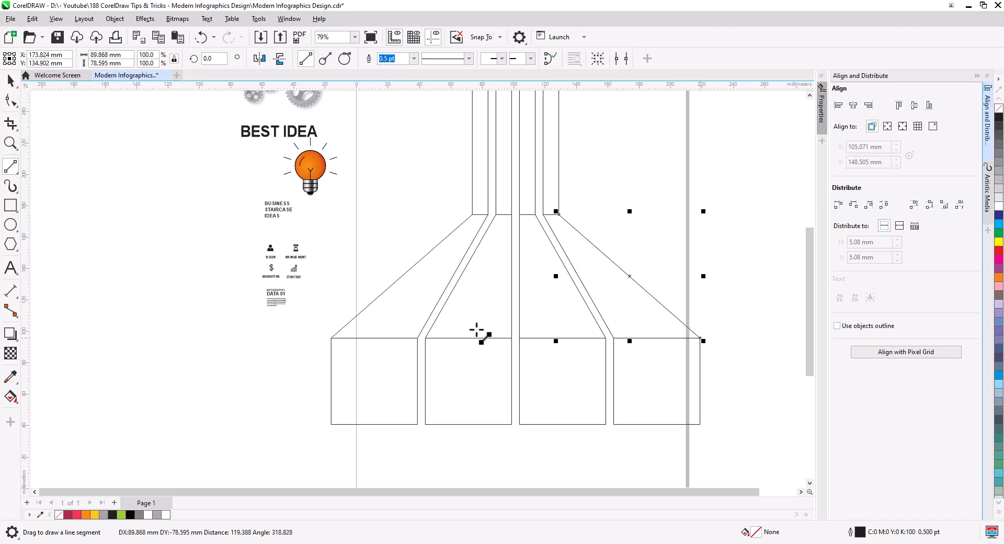
key(space)
Step: Fill the four enclosed areas between the bars and squares with green using Smart Fill
scroll(700, 345, up, 5)
click(747, 350)
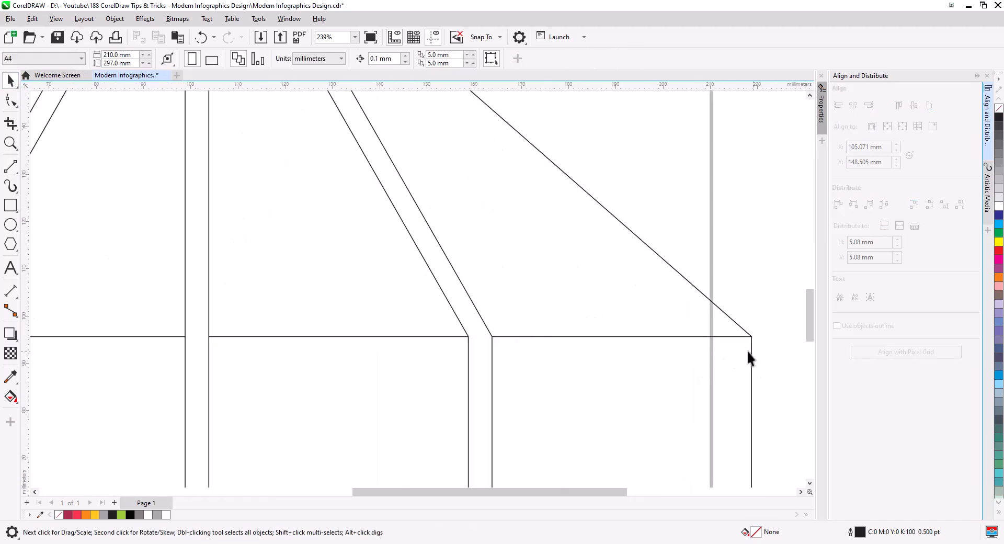
key(h)
scroll(473, 352, down, 2)
scroll(696, 362, down, 1)
drag(697, 363, 546, 343)
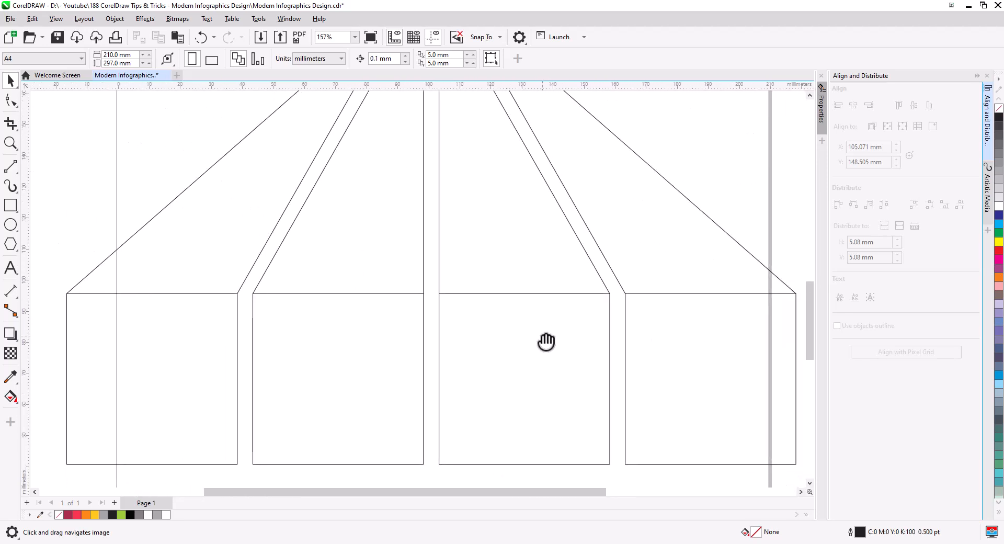
click(11, 396)
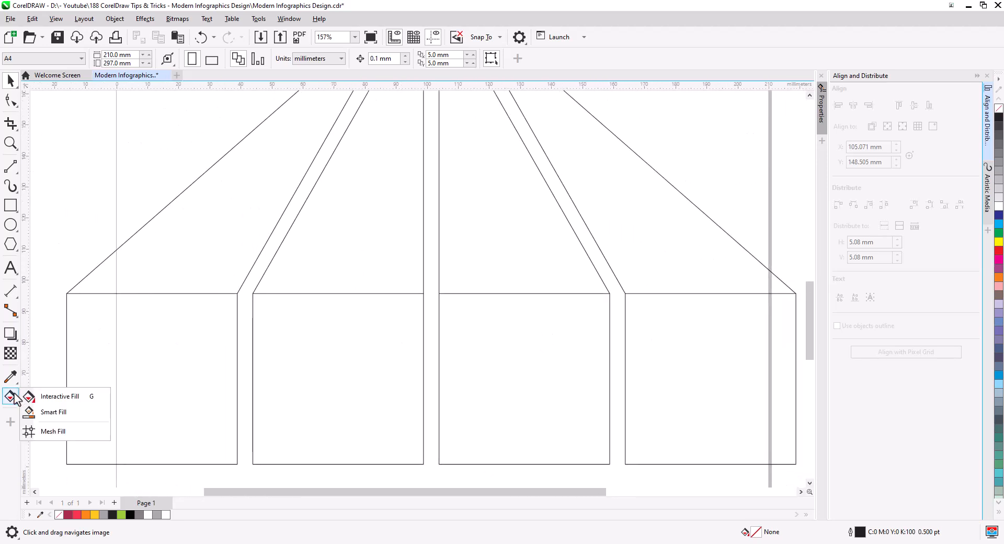
click(51, 411)
click(169, 274)
click(275, 265)
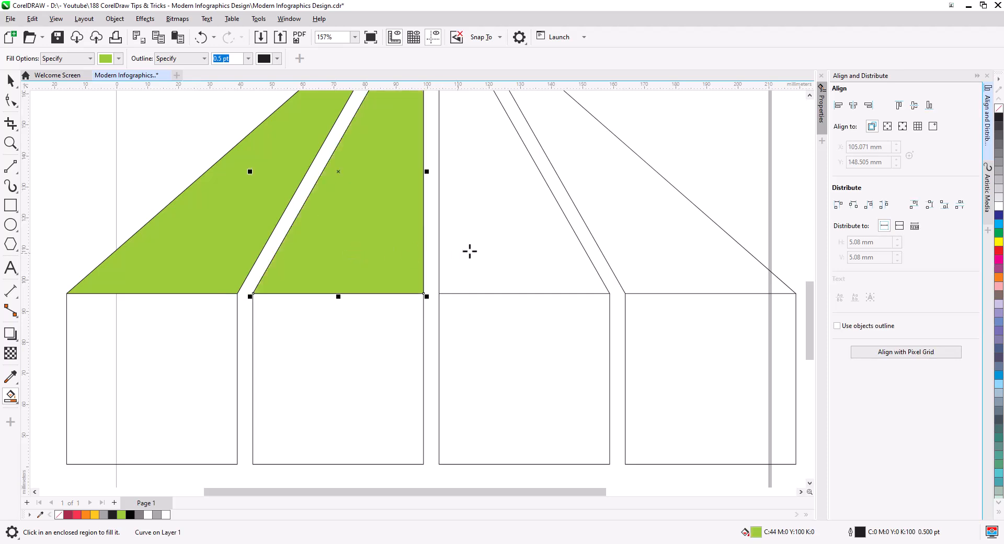
click(514, 246)
click(637, 247)
scroll(392, 254, down, 1)
scroll(396, 259, down, 2)
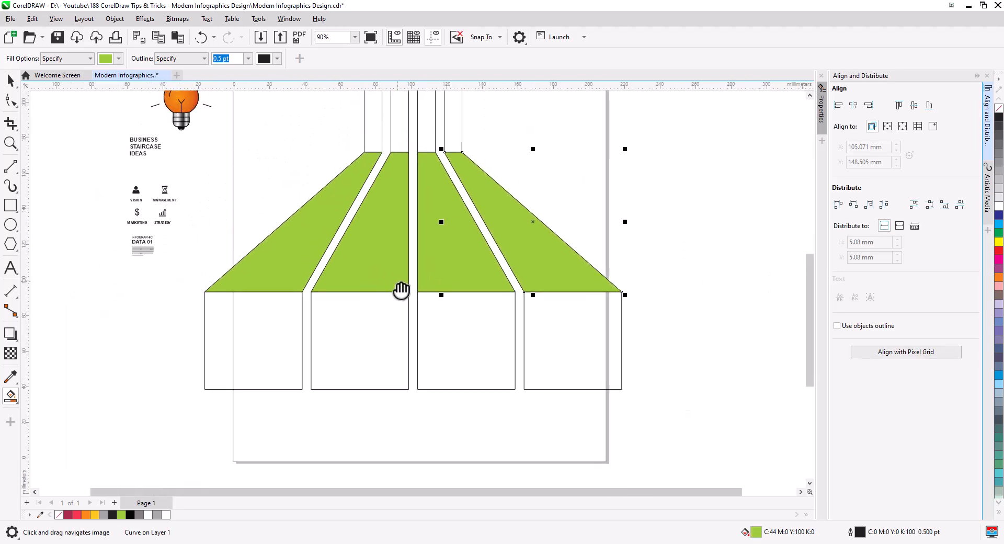
Step: Ungroup the group of bars and the group of squares
click(10, 80)
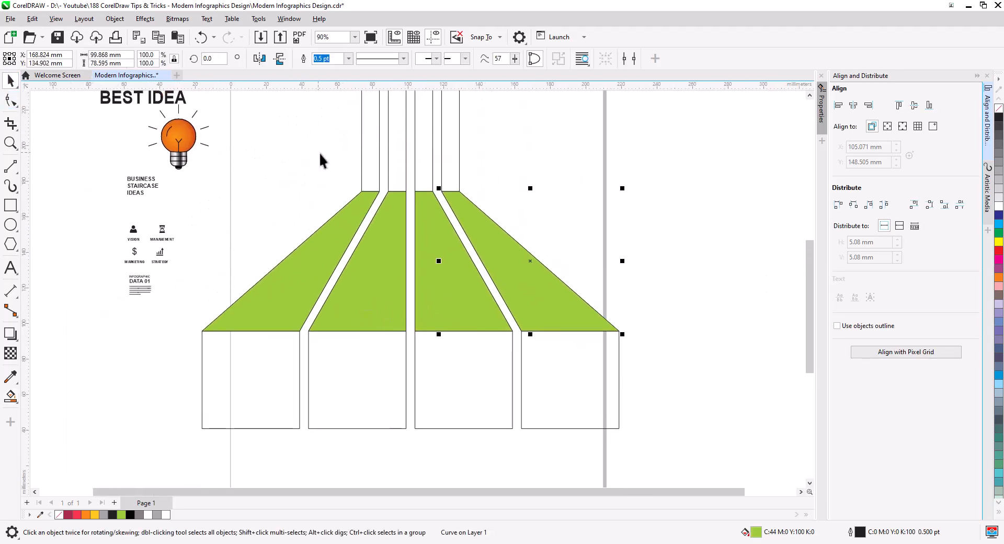
click(365, 135)
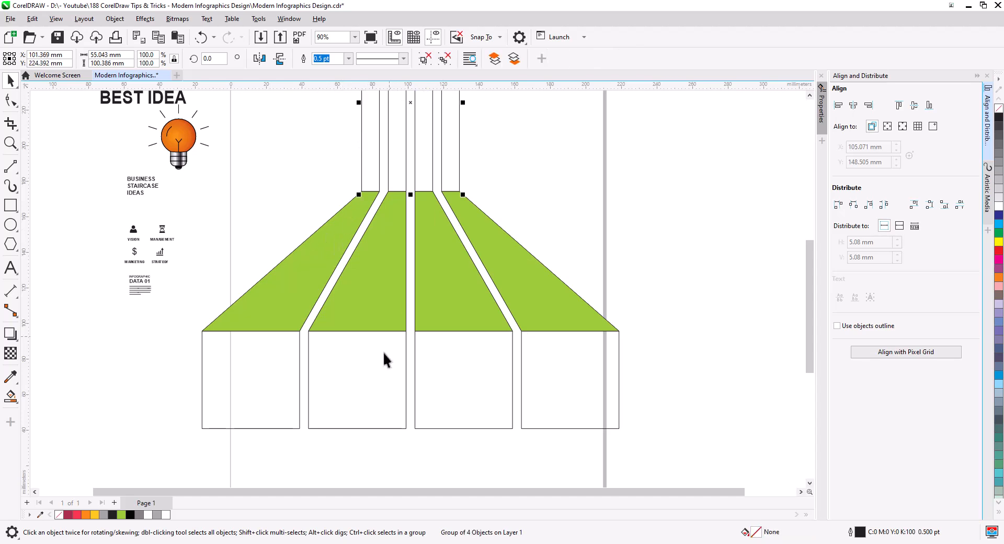
shift+click(372, 427)
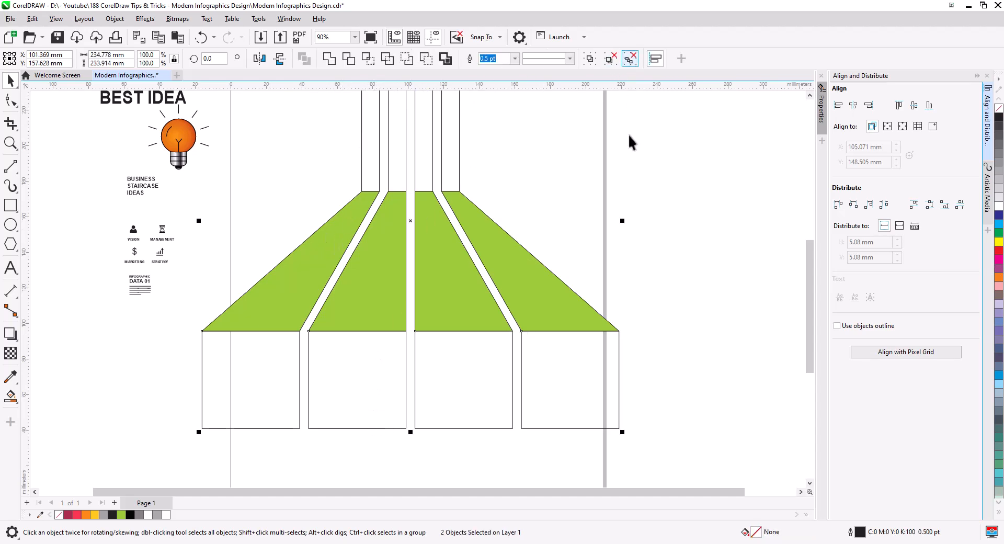
click(644, 177)
Step: Weld the leftmost bar, its square and the green shape between them into one strip
shift+click(271, 383)
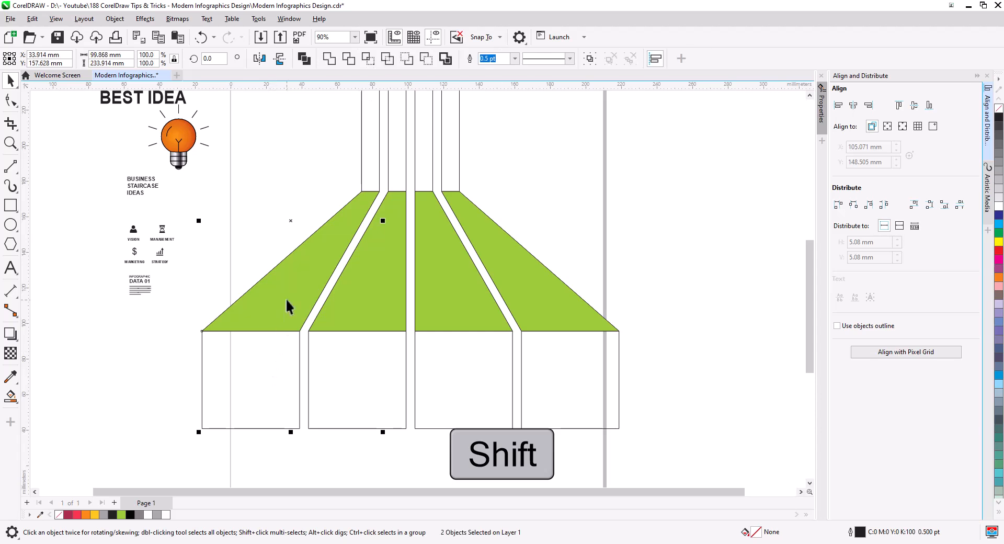
shift+click(286, 298)
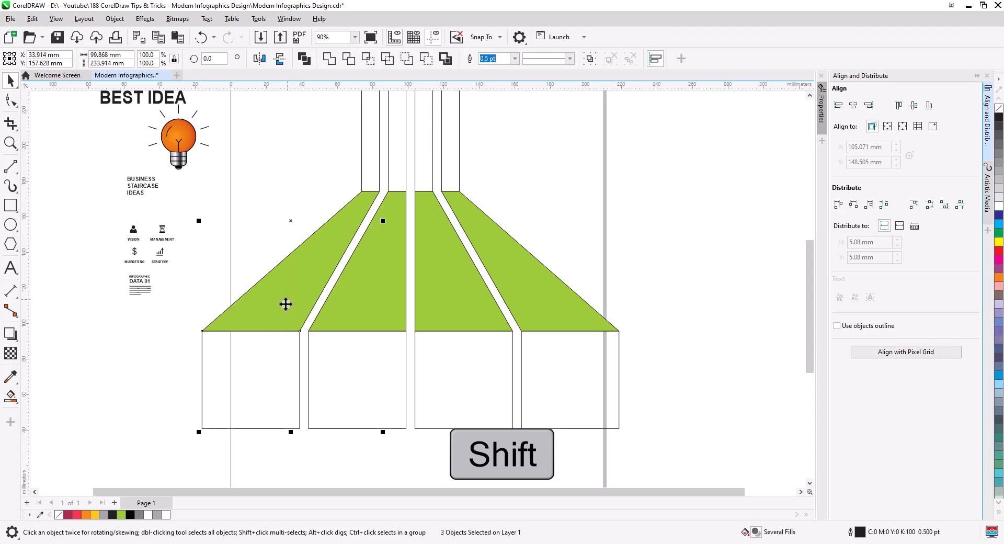
click(329, 59)
click(547, 164)
Step: Weld the second bar, its square and the connecting green shape into one strip
click(398, 162)
shift+click(364, 377)
shift+click(377, 298)
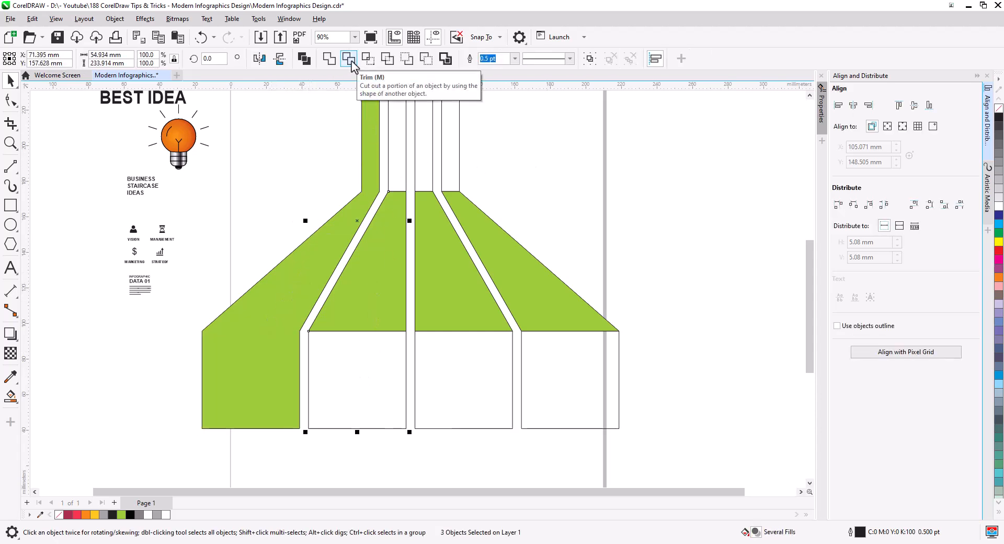
click(328, 59)
Step: Weld the third bar, its square and the connecting green shape into one strip
click(424, 157)
shift+click(463, 379)
shift+click(460, 293)
click(329, 58)
click(539, 314)
click(484, 160)
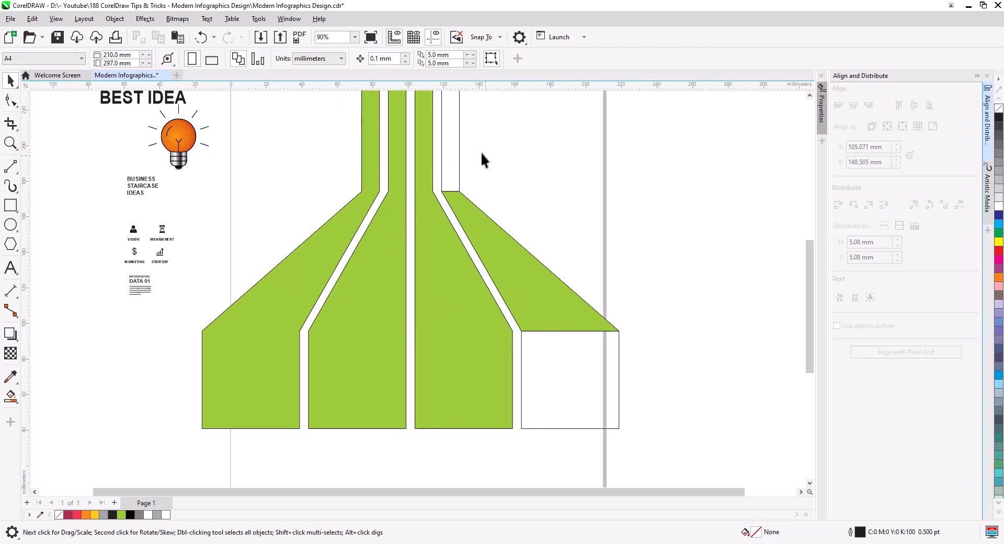
Step: Weld the rightmost bar, its square and the connecting green shape into one strip
click(451, 157)
shift+click(567, 377)
shift+click(524, 293)
click(329, 58)
Step: Delete the leftover slanted and vertical construction lines, cutting the four welded strips out of the way and pasting them back
shift+click(470, 309)
shift+click(366, 308)
shift+click(292, 300)
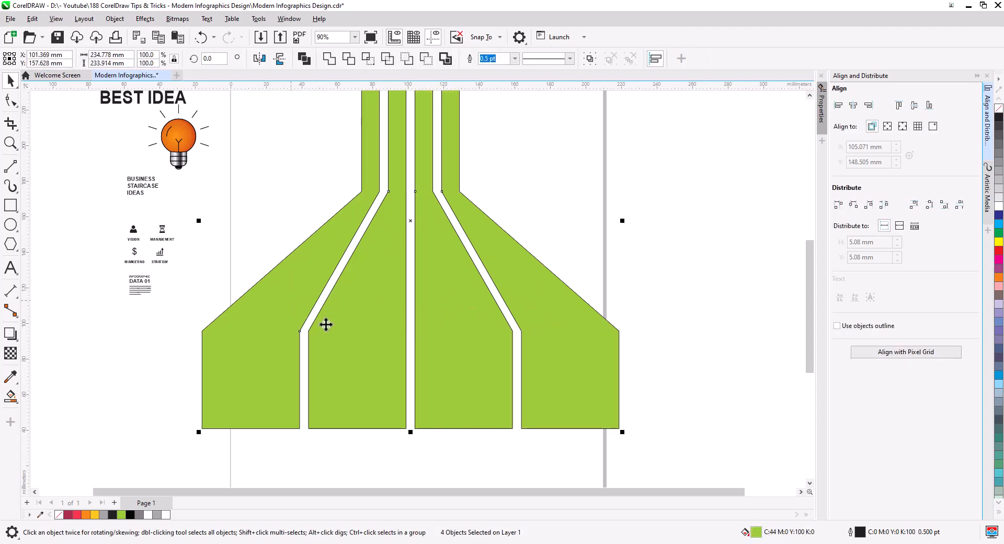
key(ctrl+x)
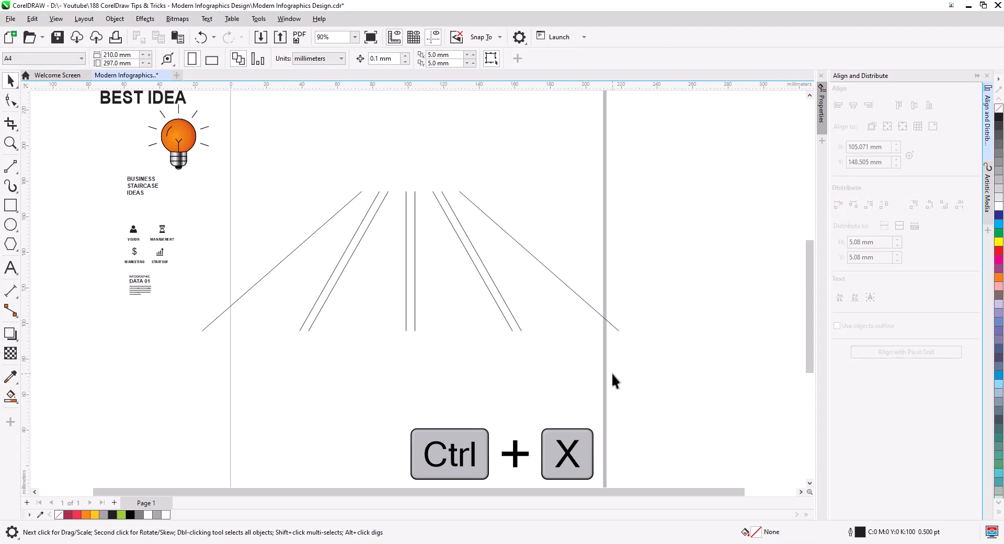
drag(665, 388, 266, 233)
drag(191, 163, 186, 153)
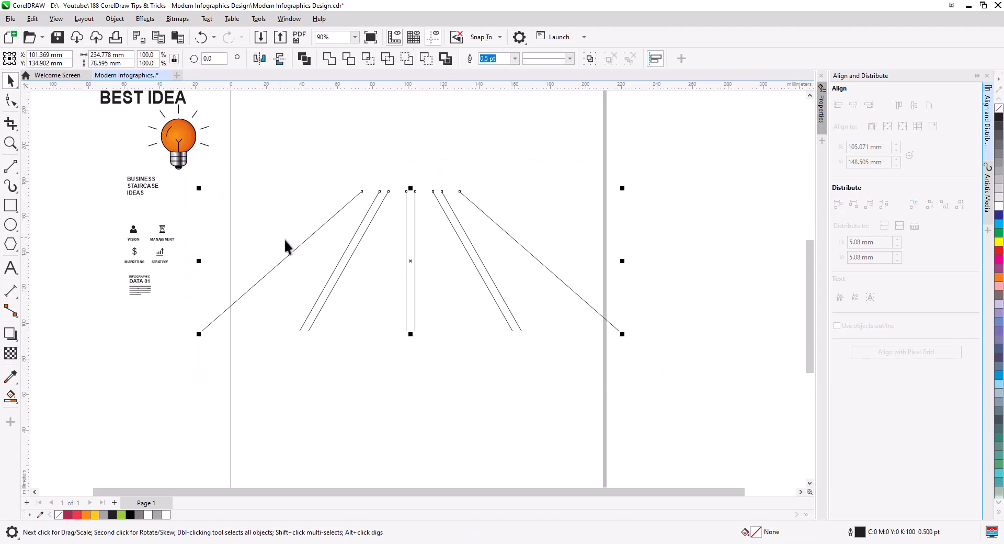
key(Delete)
key(ctrl+v)
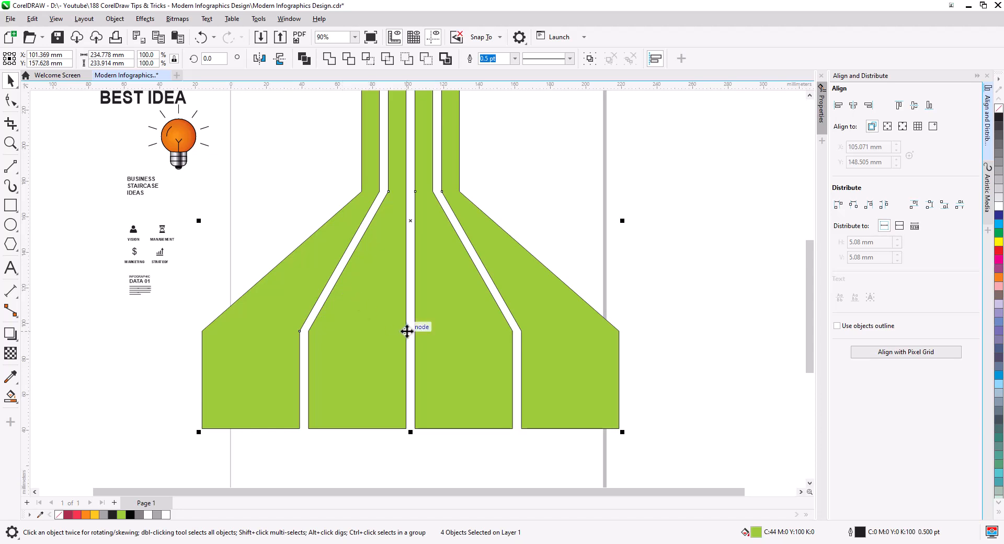
Step: Scale the four strips down proportionally to about 201 mm wide so they fit the page, and centre them on the page
drag(623, 433, 596, 418)
key(p)
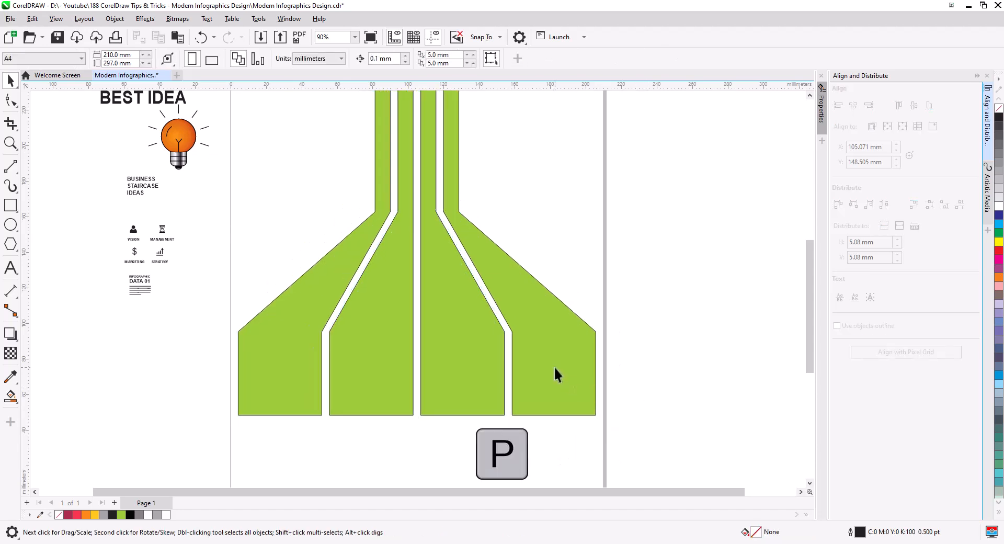
click(591, 202)
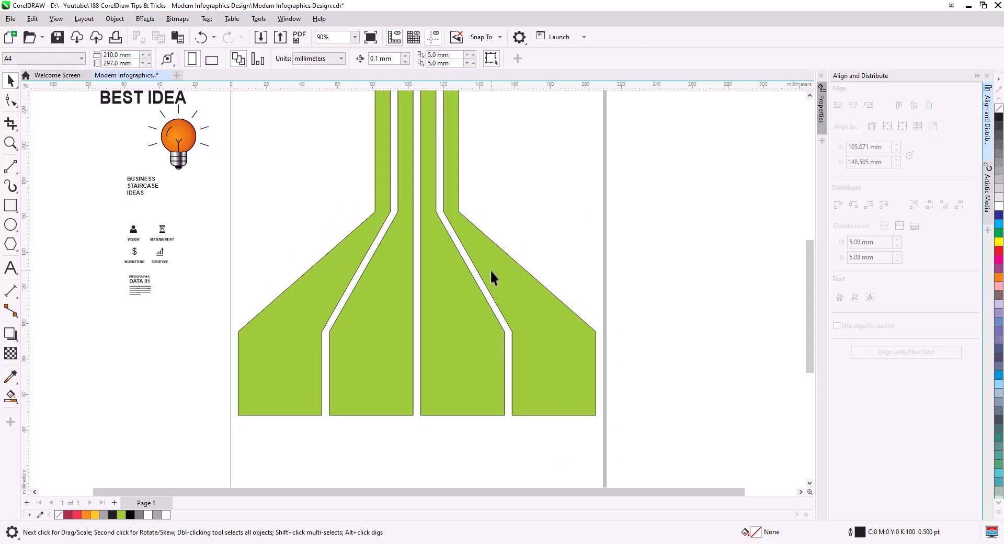
scroll(474, 306, down, 3)
drag(482, 330, 513, 329)
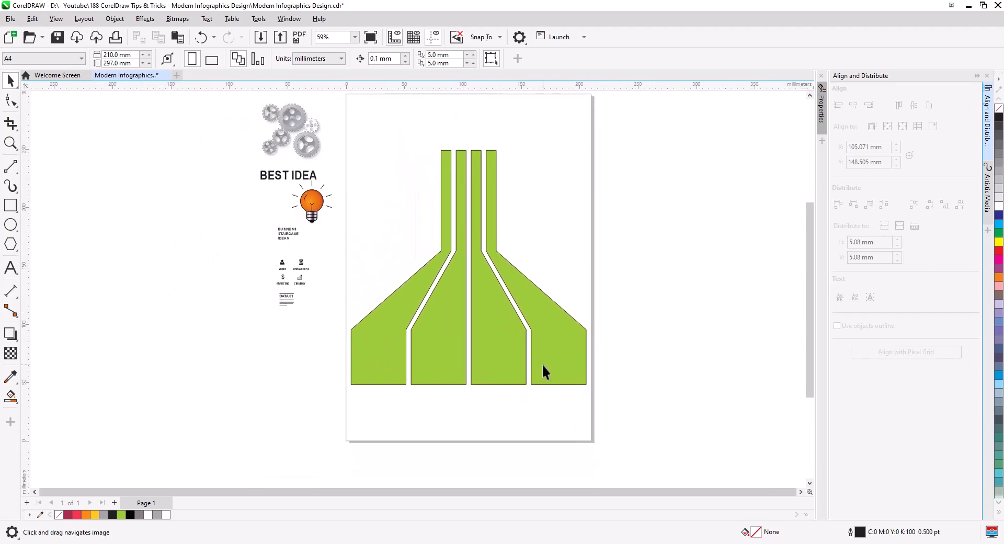
Step: Fill the strips from right to left with dark crimson, red, orange and yellow from the document colours
click(554, 339)
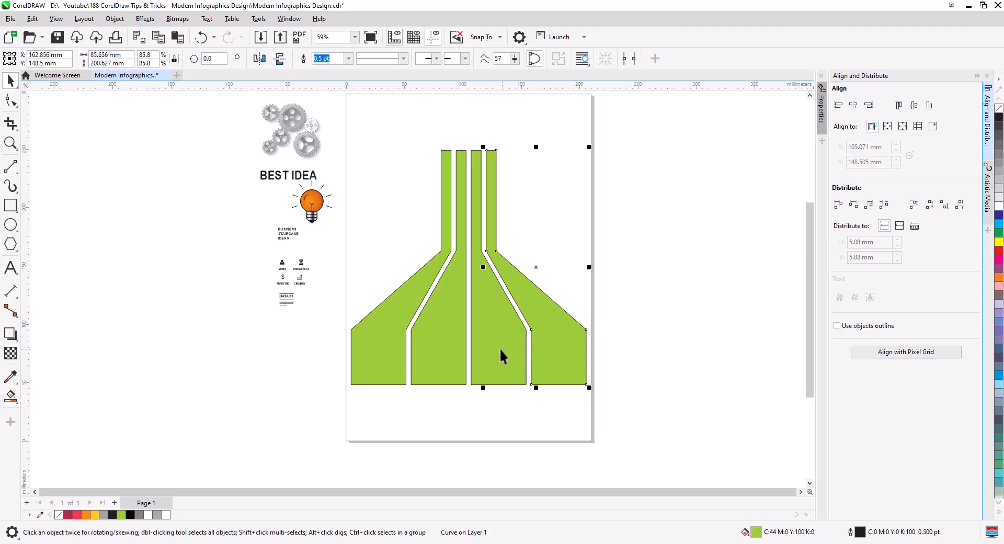
click(68, 514)
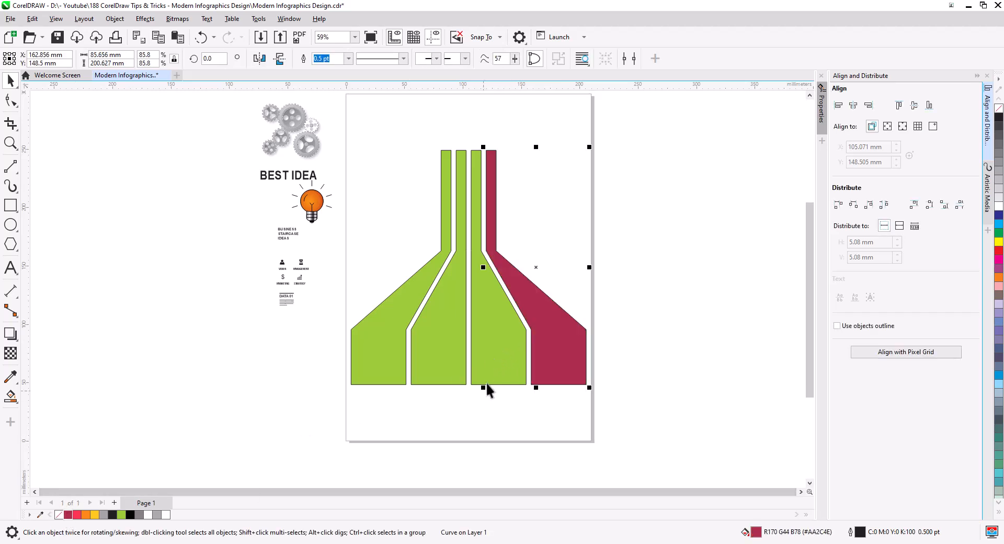
click(485, 382)
click(76, 515)
click(413, 381)
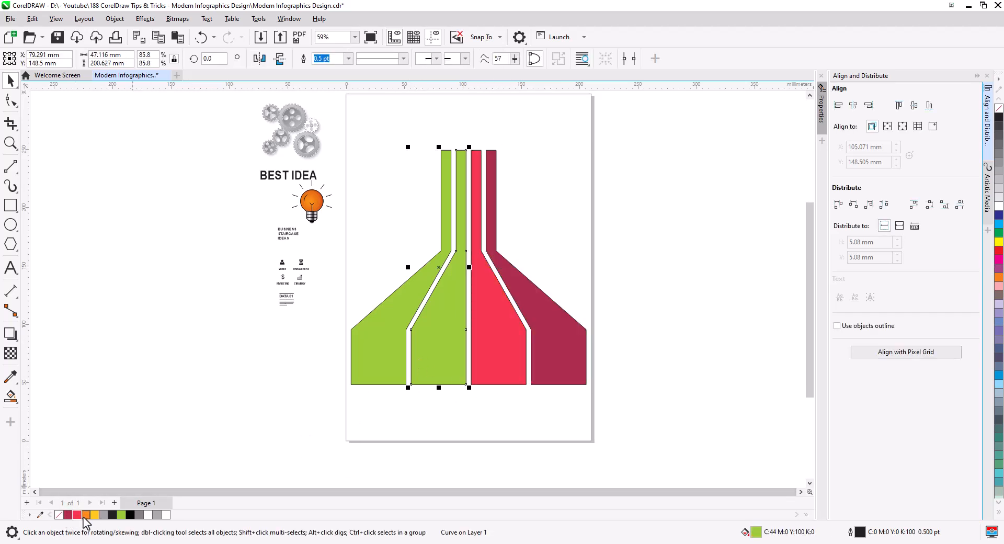
click(86, 514)
key(Tab)
click(94, 515)
Step: Select all four coloured strips, picking the yellow one last, and combine them into a single curve object
scroll(516, 339, up, 4)
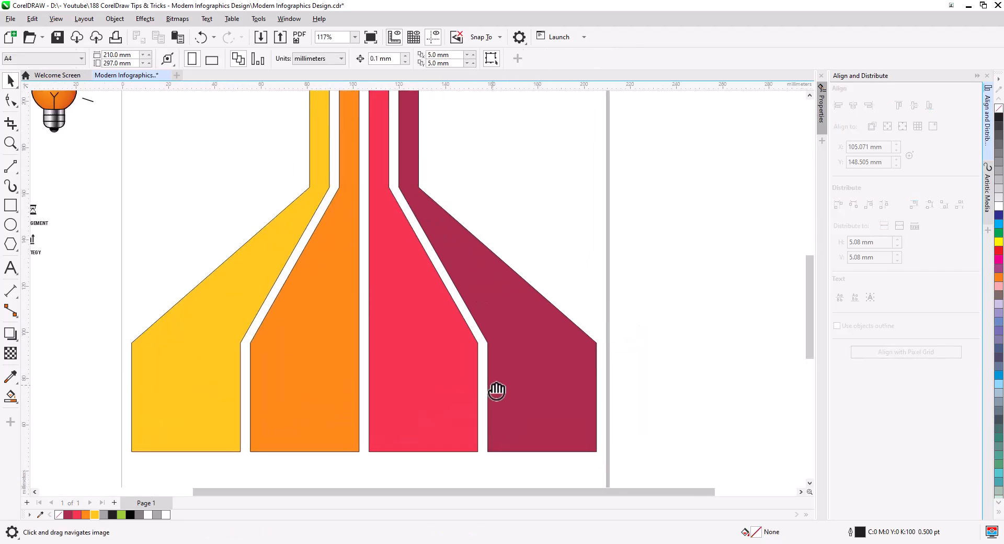
click(507, 381)
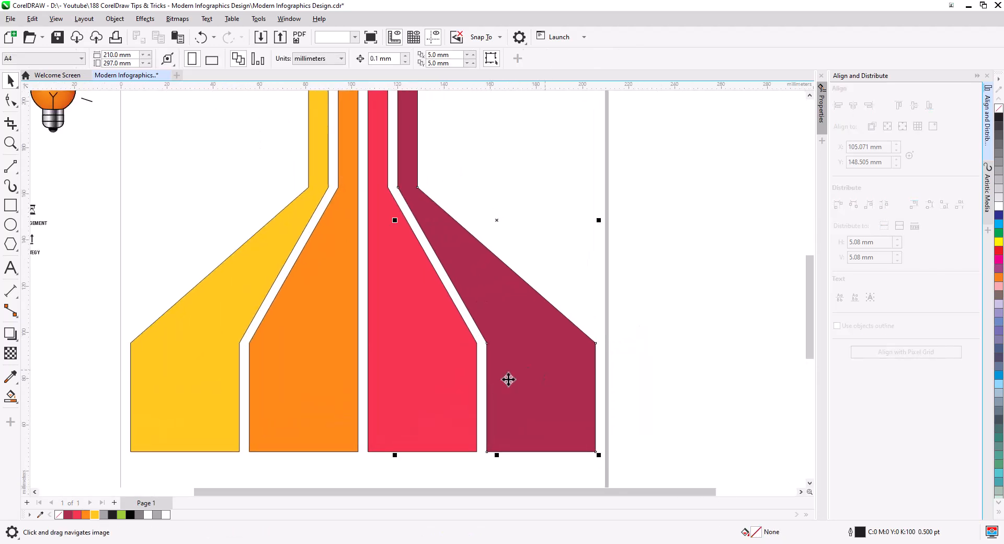
shift+click(404, 382)
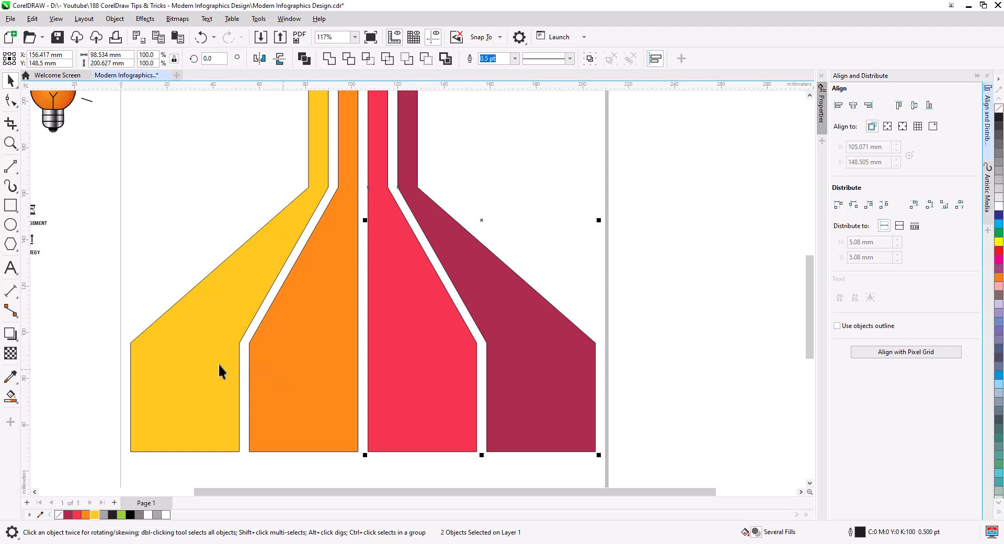
shift+click(170, 353)
click(305, 59)
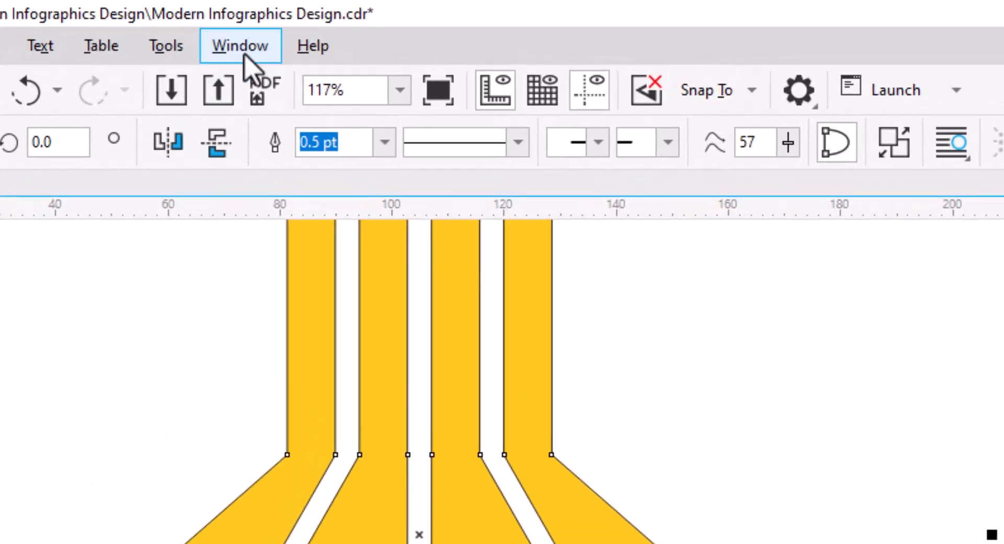
Step: Bring up the Corners fillet settings and select the nodes at the lower bends where the strips meet their wide squares
click(288, 19)
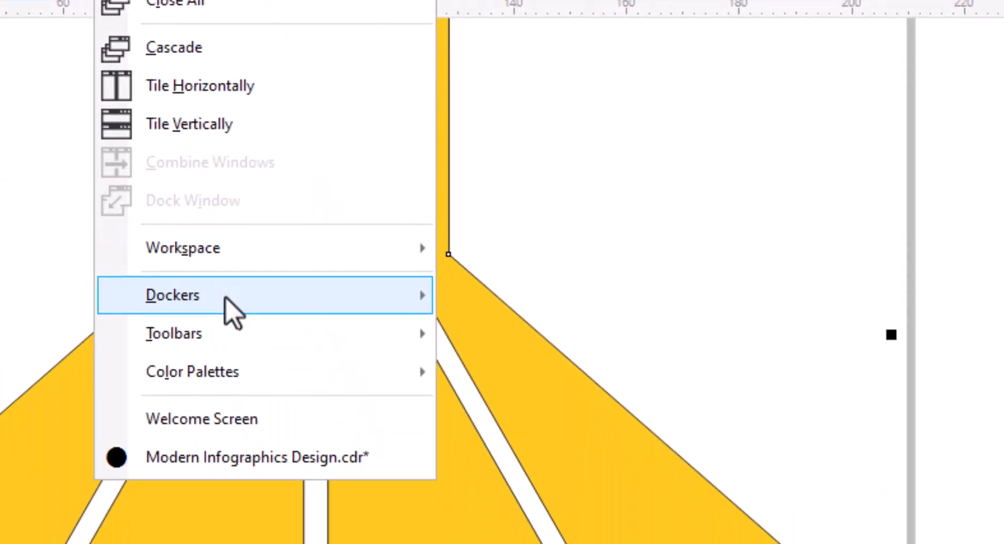
mouse_move(344, 500)
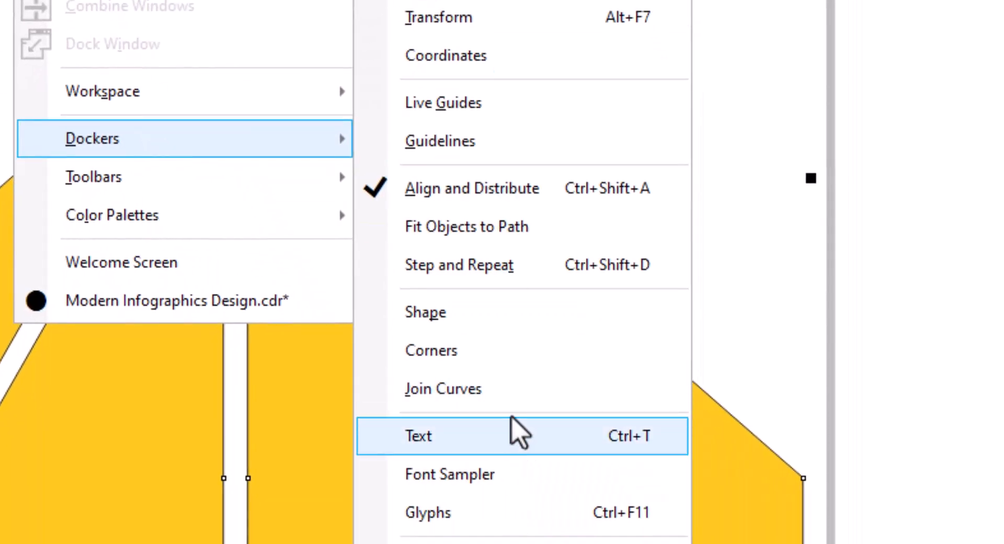
click(546, 352)
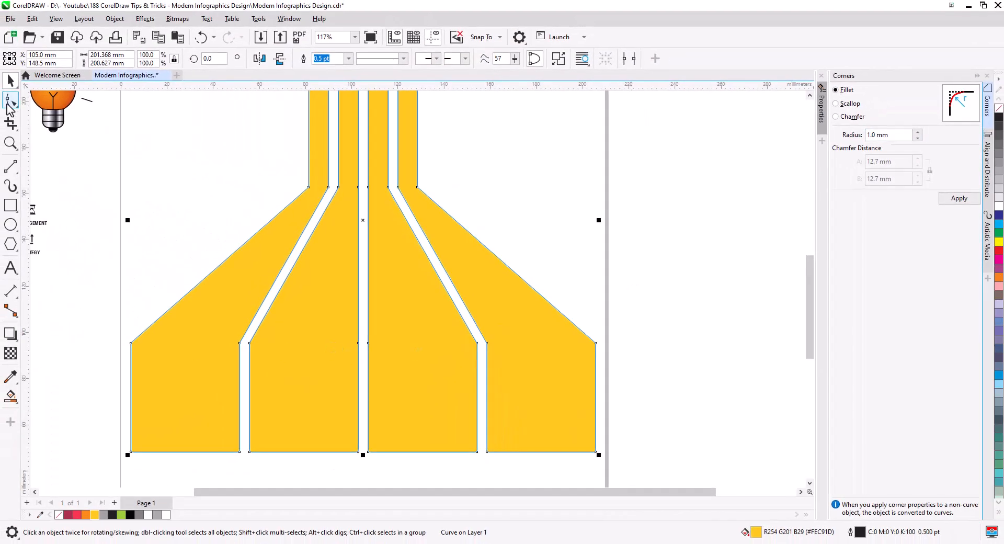
click(8, 102)
drag(235, 375, 242, 376)
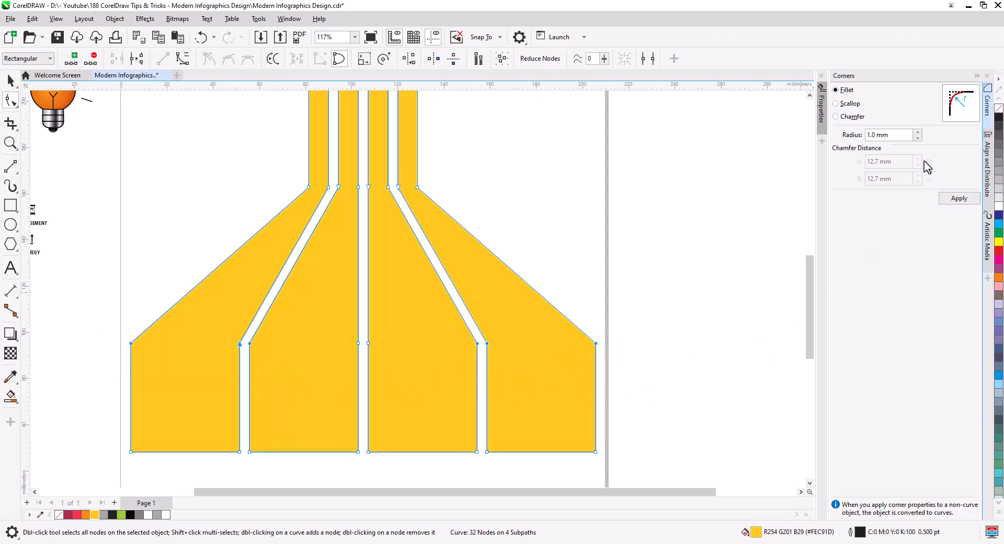
Step: Fillet the selected lower bends with an 8 mm radius and deselect the shape
click(916, 132)
click(916, 131)
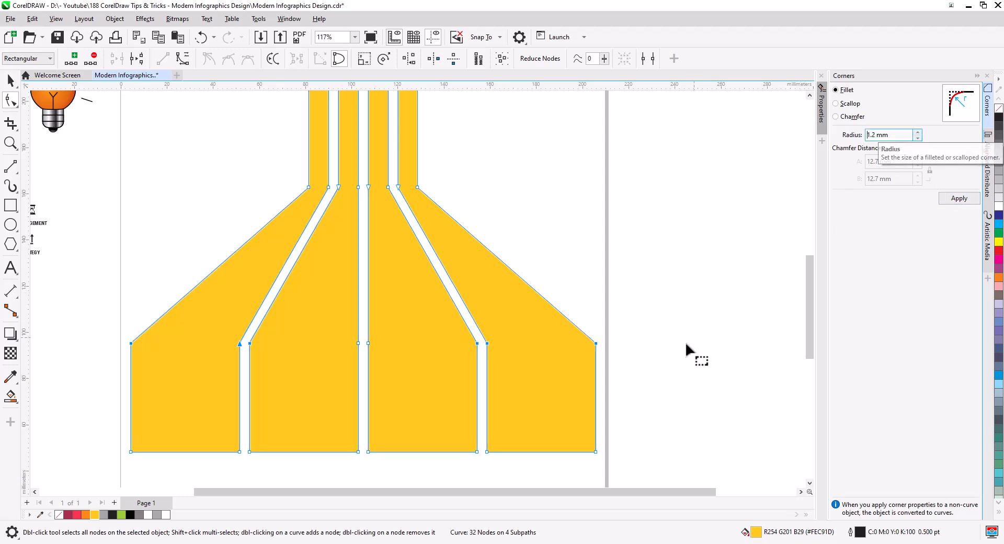
scroll(601, 354, up, 2)
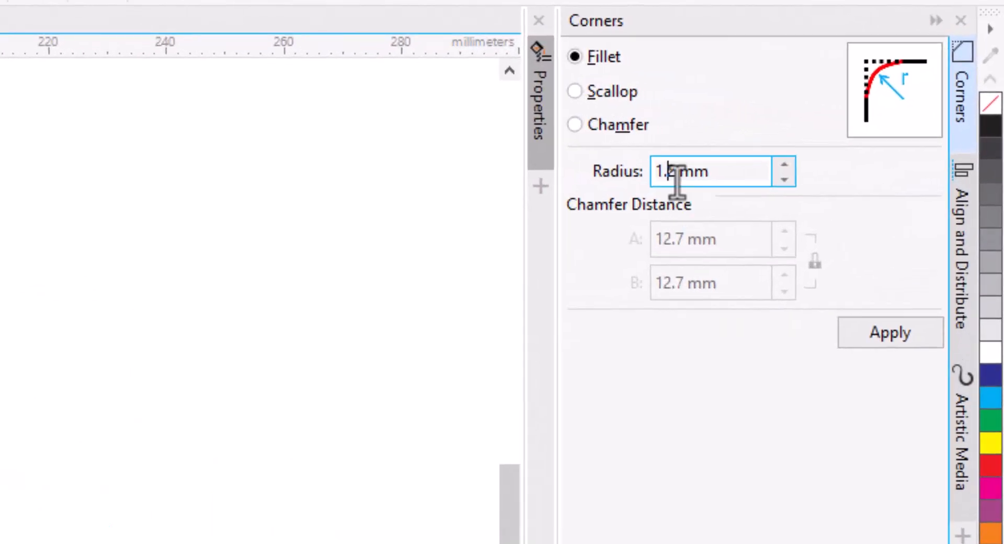
double_click(871, 135)
text(8)
key(Return)
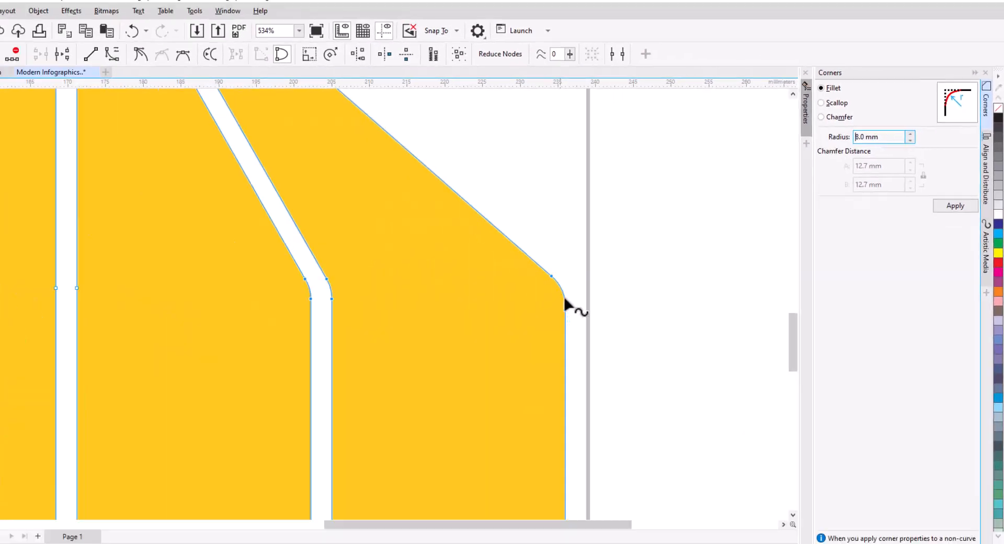
scroll(564, 302, down, 5)
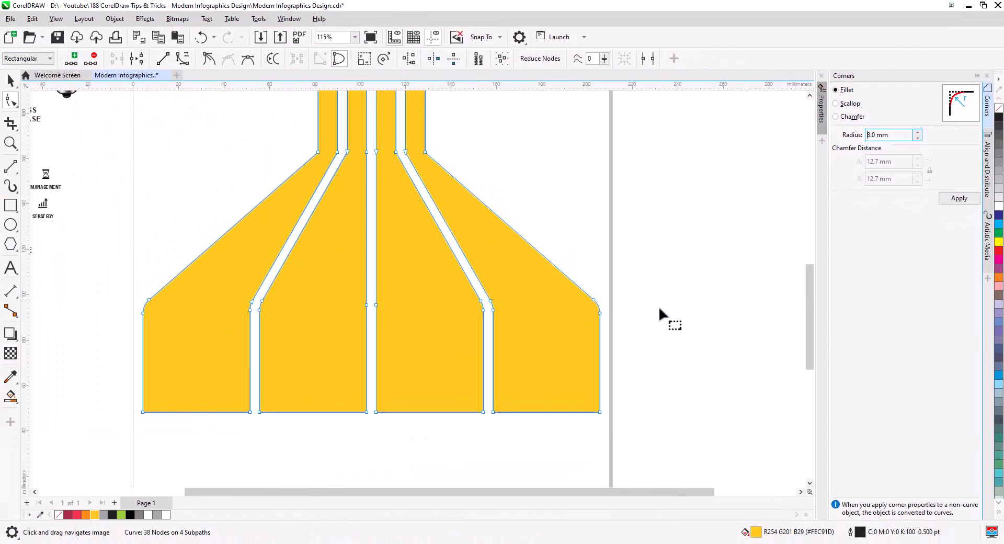
click(659, 309)
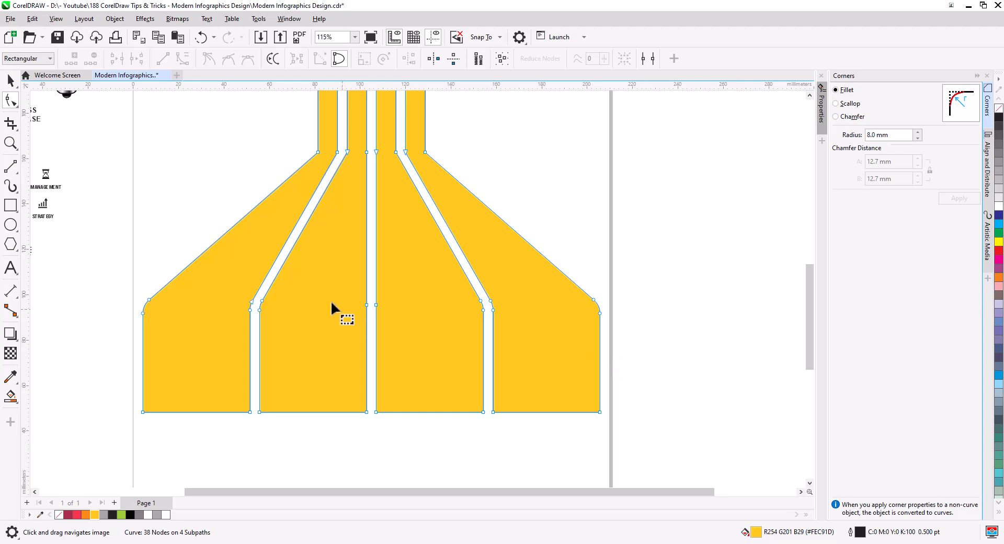
key(space)
click(185, 235)
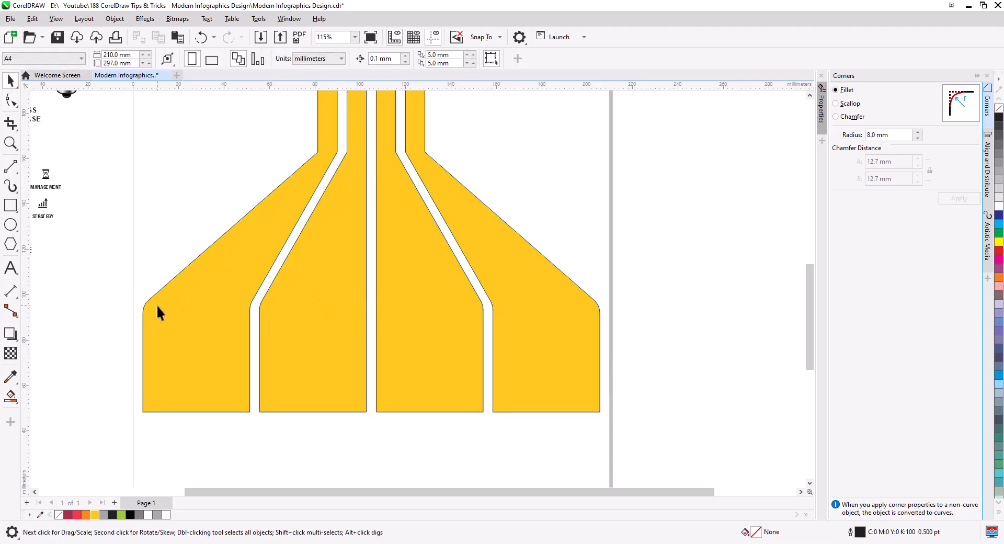
Step: Select the nodes at the upper bends where the narrow bars start to widen
drag(425, 272, 437, 370)
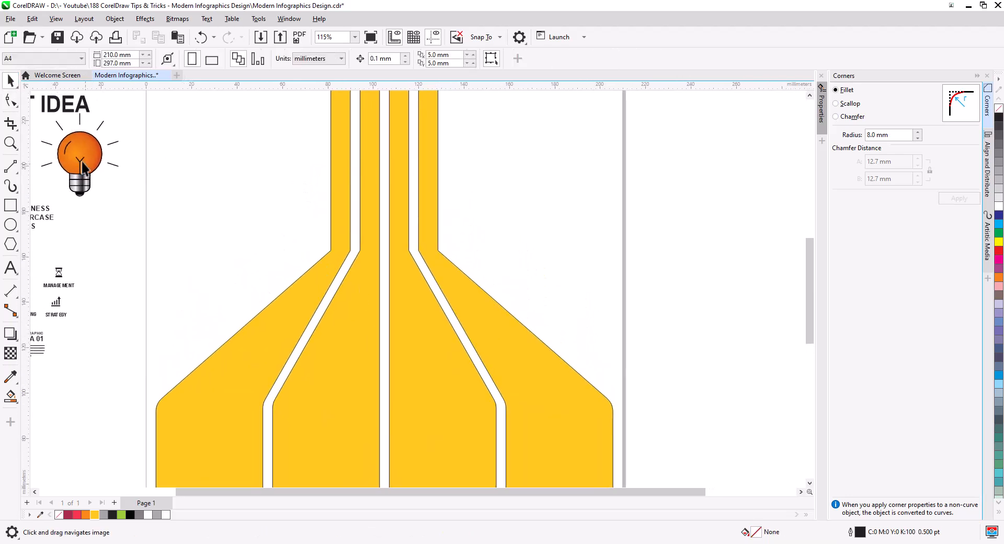
click(11, 101)
click(322, 267)
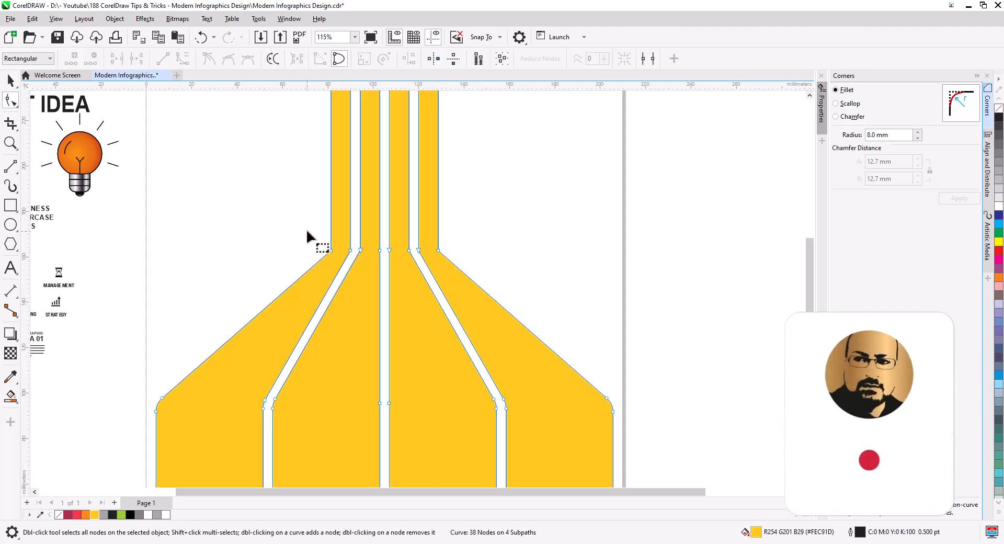
drag(307, 230, 401, 261)
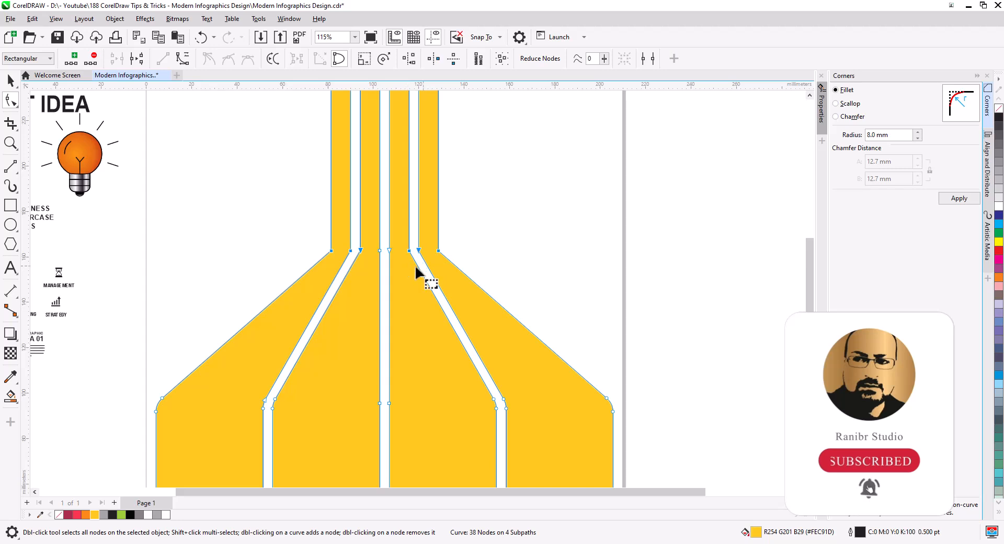
scroll(420, 249, up, 8)
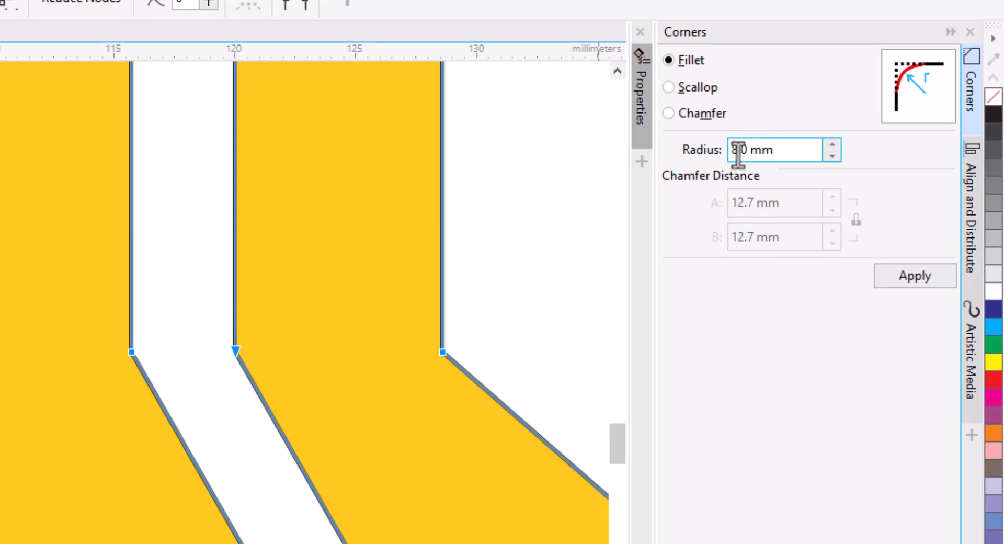
Step: Try a 1 mm fillet radius on the selected upper bends and undo it
double_click(869, 134)
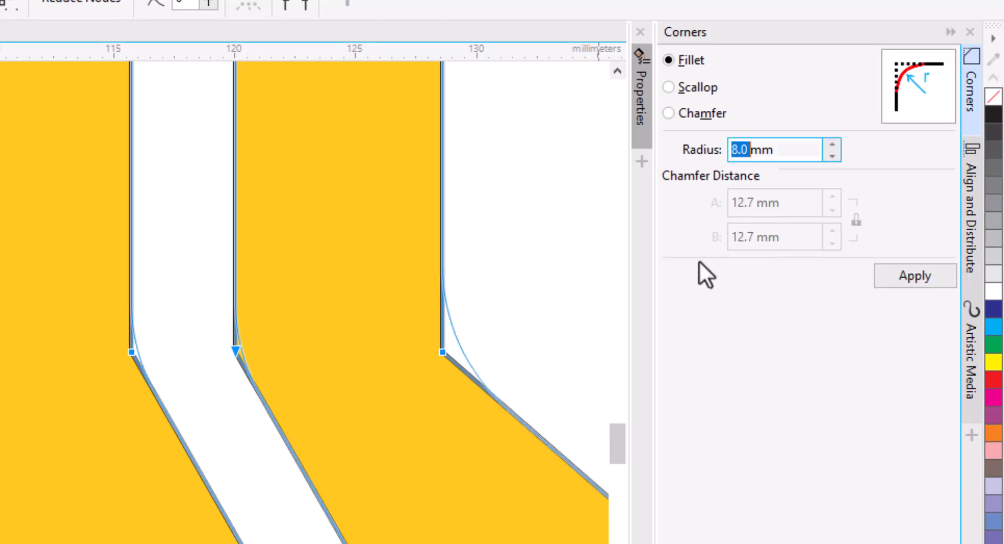
text(1)
click(919, 274)
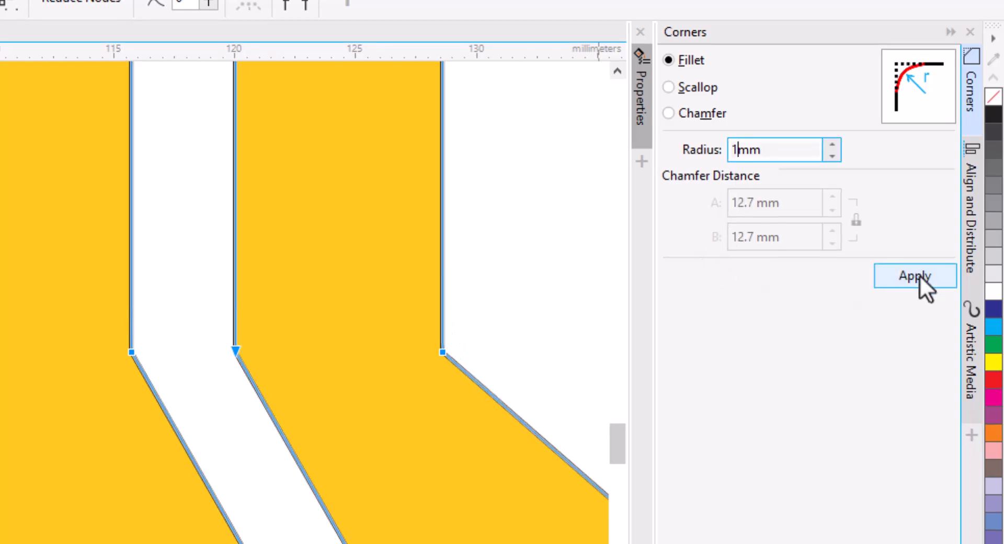
key(ctrl+z)
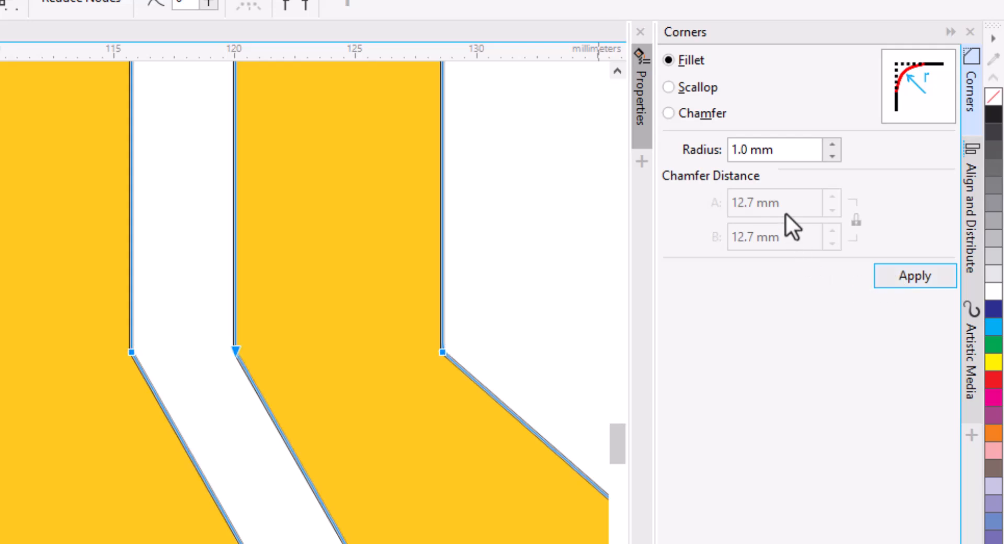
Step: Fillet the selected upper bends with a 2 mm radius and deselect the shape
double_click(751, 152)
text(2)
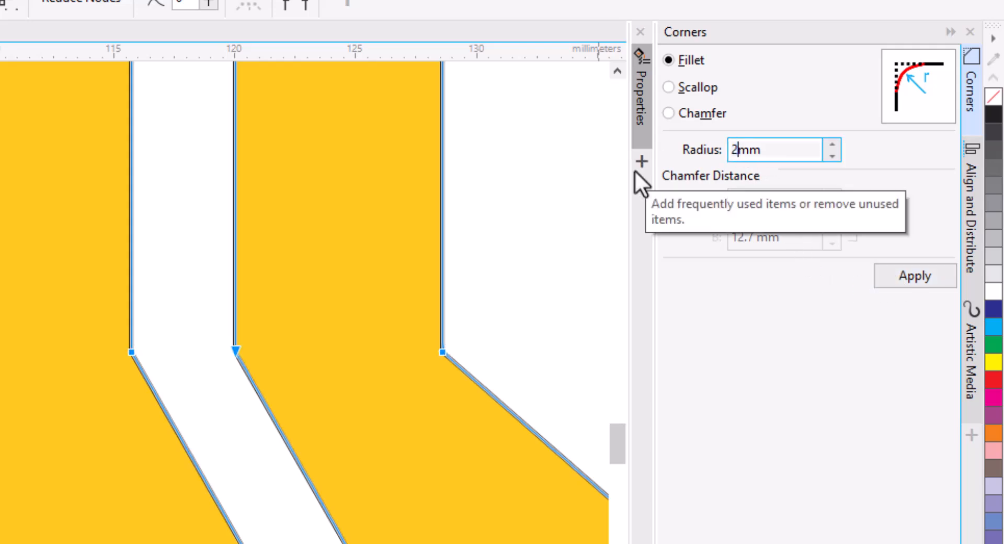
click(923, 278)
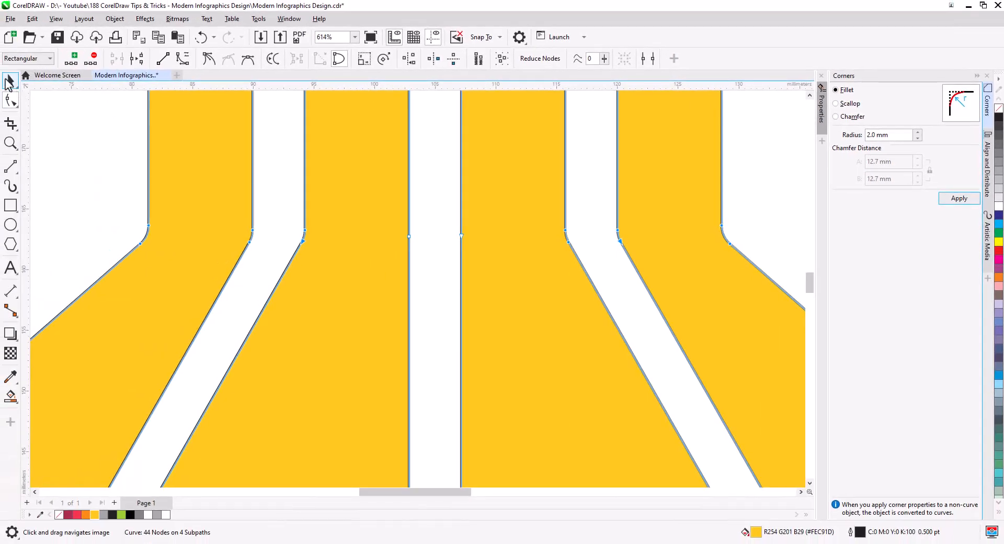
click(9, 81)
click(87, 161)
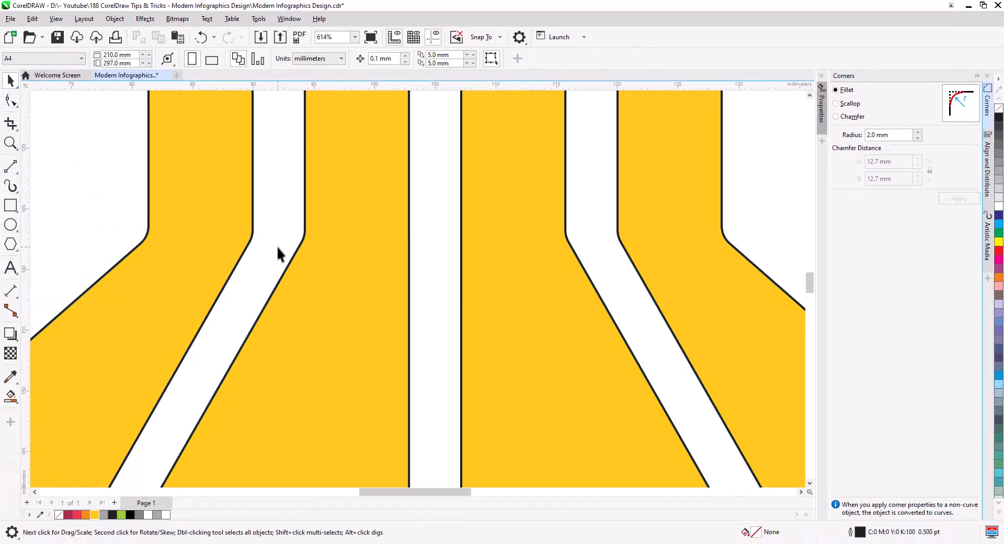
scroll(326, 261, down, 4)
scroll(372, 329, down, 4)
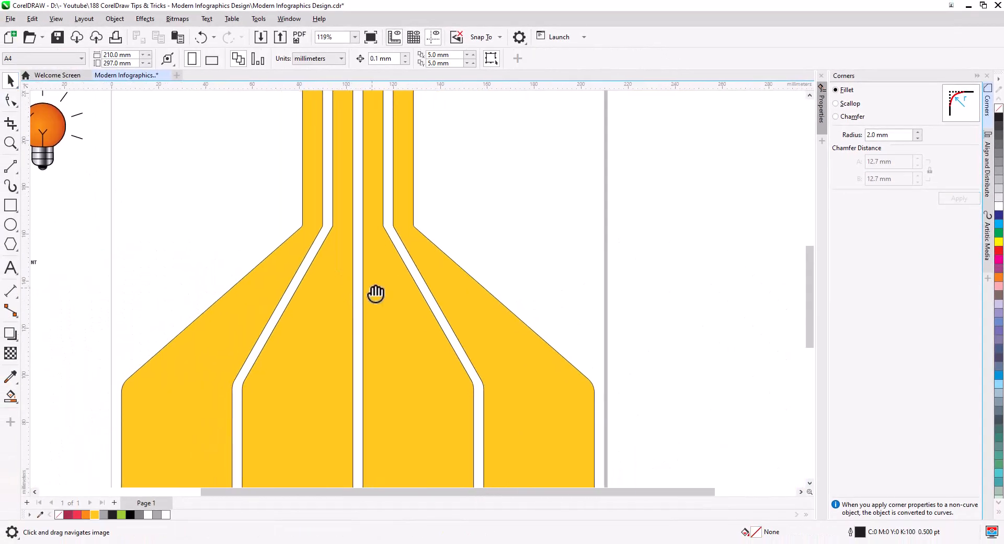
Step: Break the welded strips shape apart into four separate curves and deselect them
right_click(443, 345)
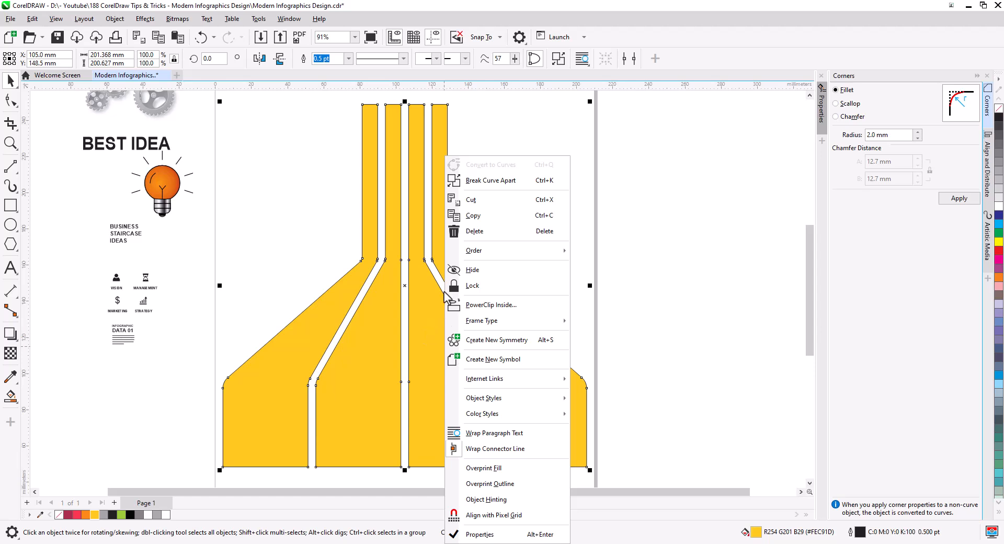
click(492, 181)
click(559, 221)
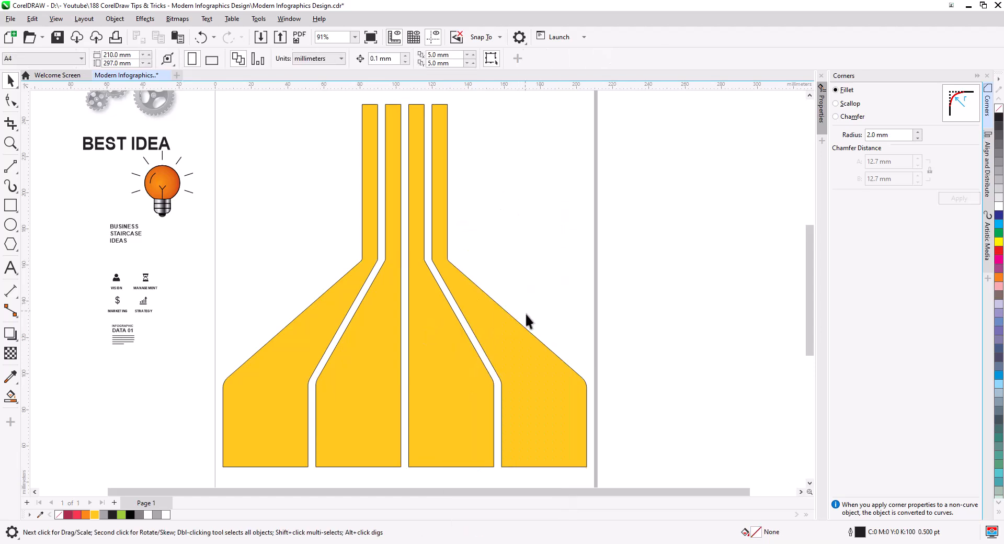
Step: Fill the outer right strip with maroon, the strip beside it with red and the inner left strip with orange
click(524, 371)
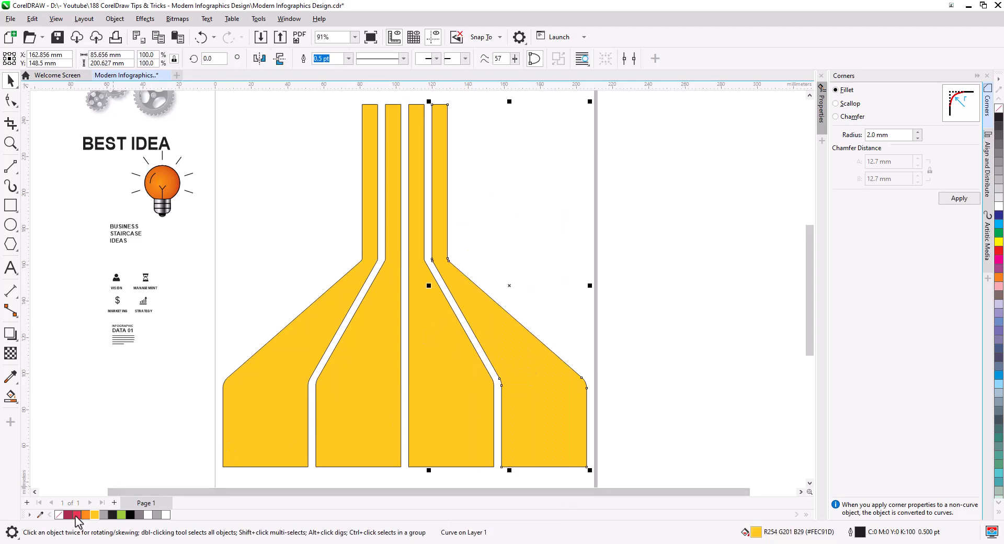
click(68, 514)
click(77, 514)
click(335, 439)
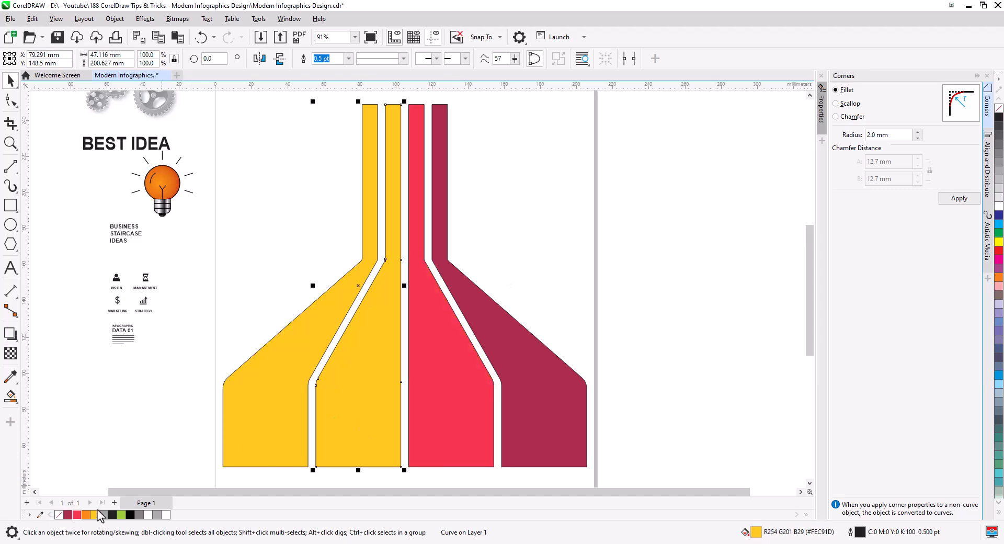
click(85, 514)
click(405, 403)
scroll(405, 403, down, 2)
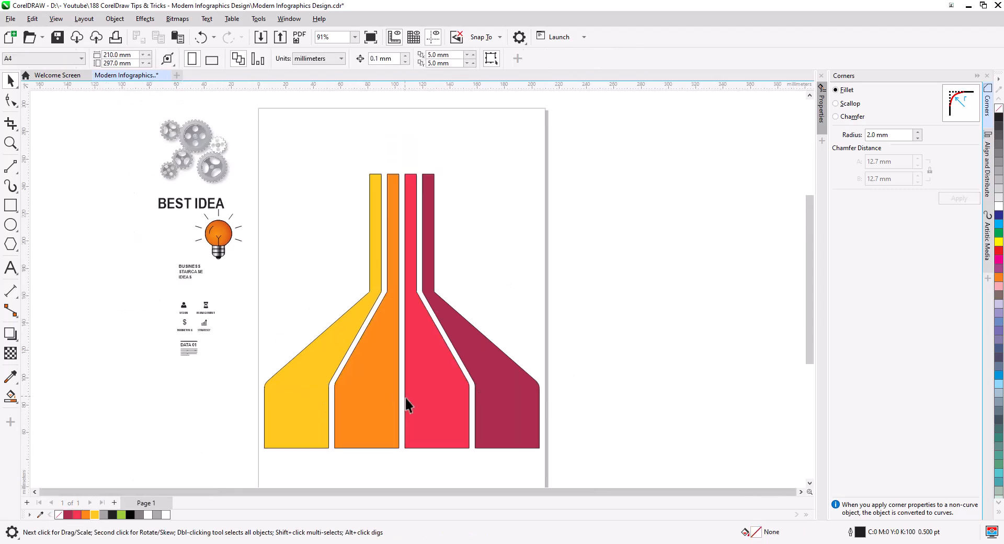
Step: Remove the outlines from all four strips and deselect them
drag(251, 111, 252, 112)
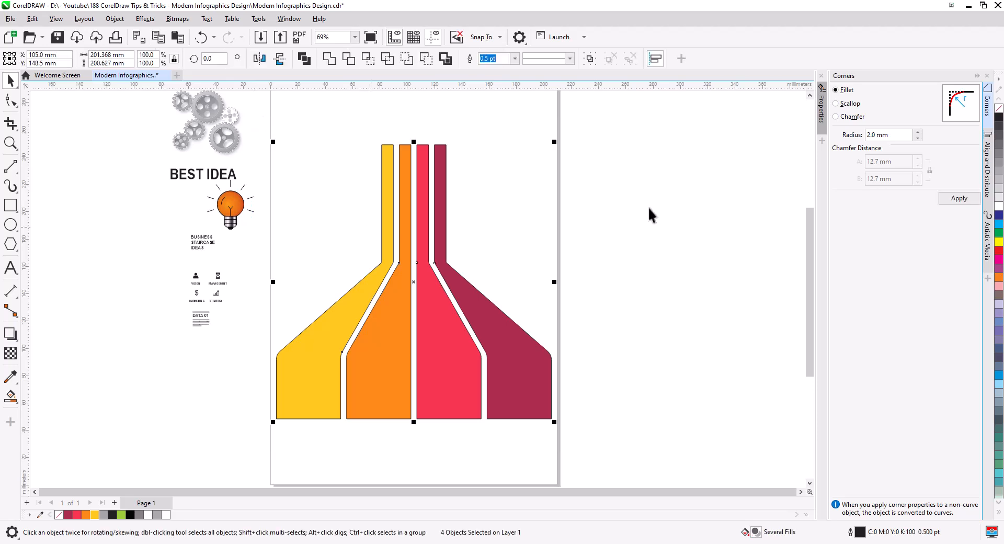
right_click(998, 107)
click(569, 296)
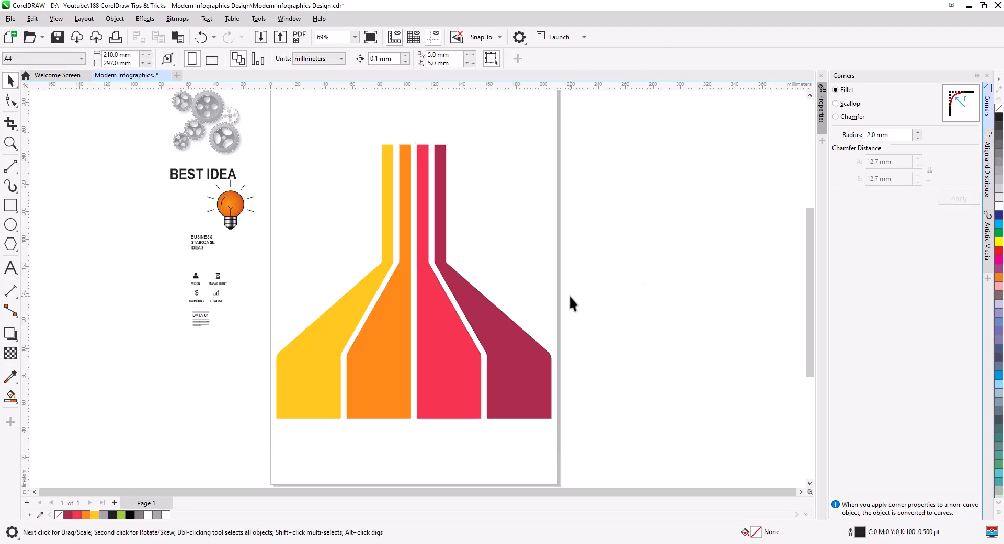
click(517, 356)
shift+click(454, 365)
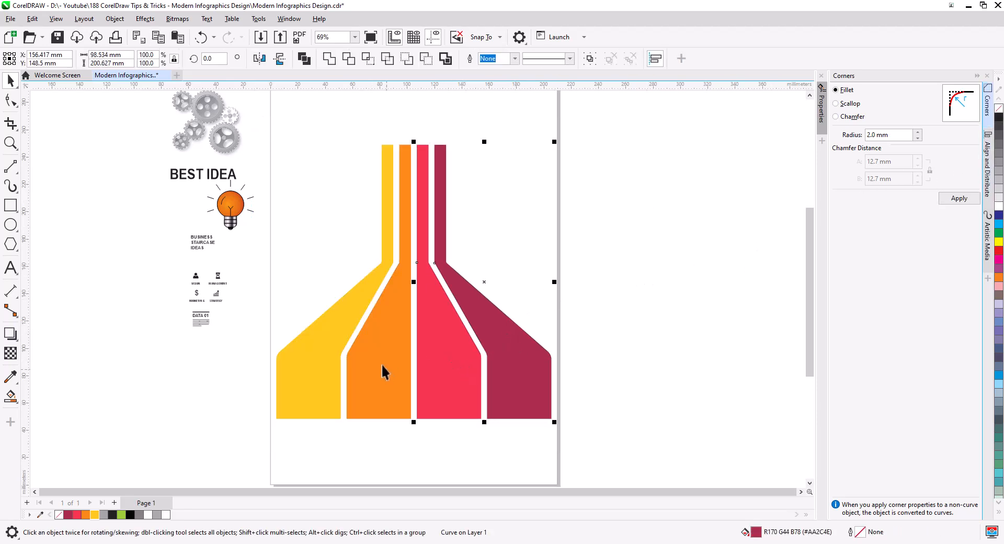
shift+click(385, 371)
shift+click(314, 365)
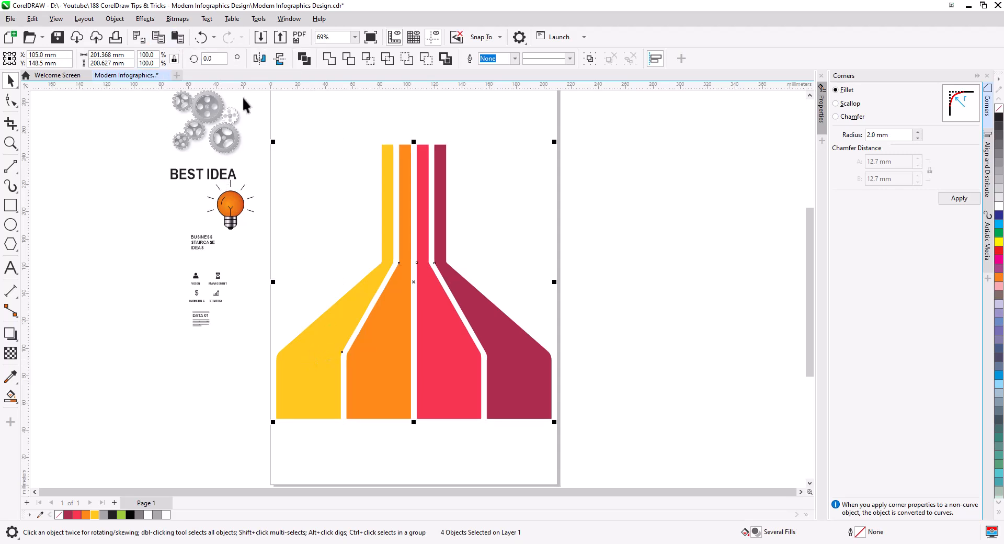
scroll(525, 308, up, 1)
Step: Apply a vertical linear fountain fill to the maroon strip, running from the top of its narrow bar to its base
click(497, 345)
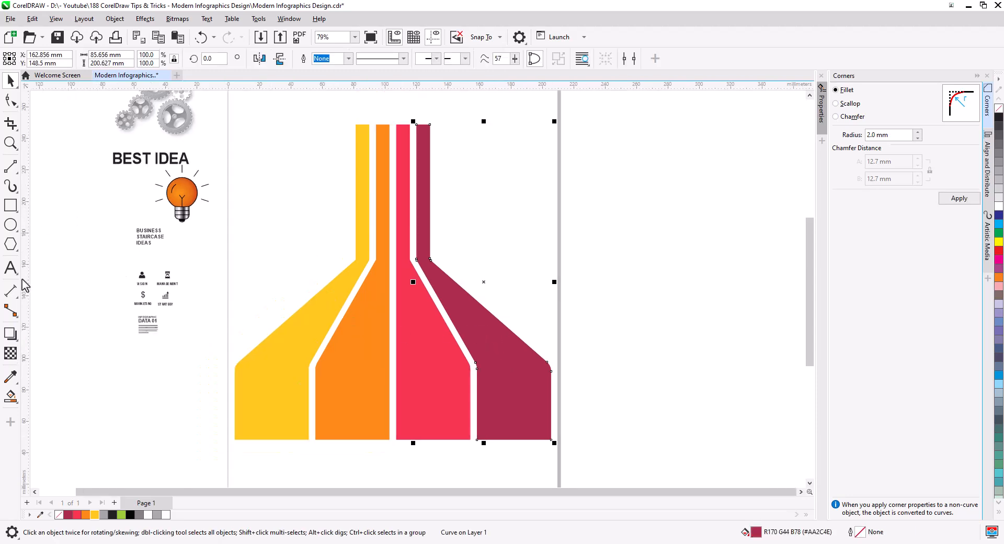
click(12, 397)
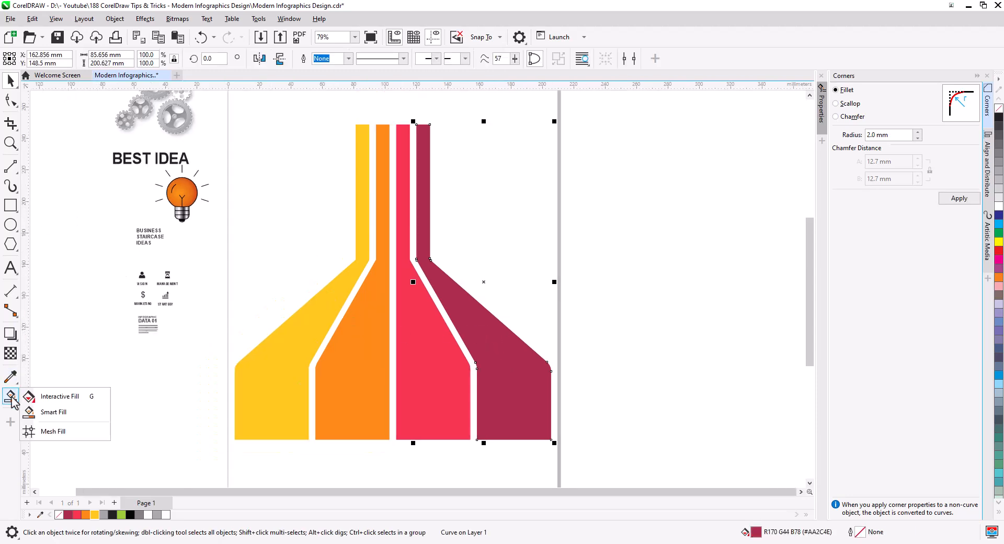
click(54, 397)
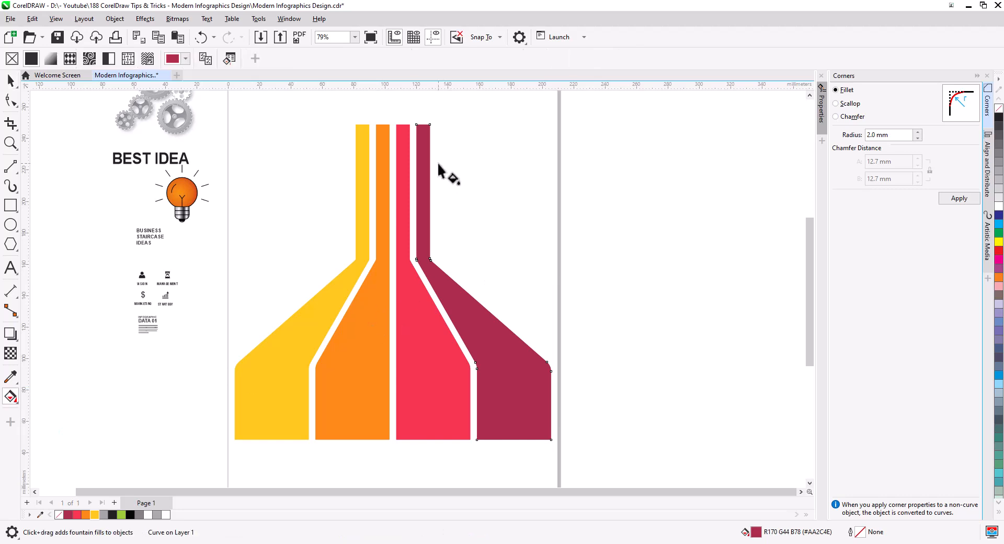
drag(422, 125, 422, 440)
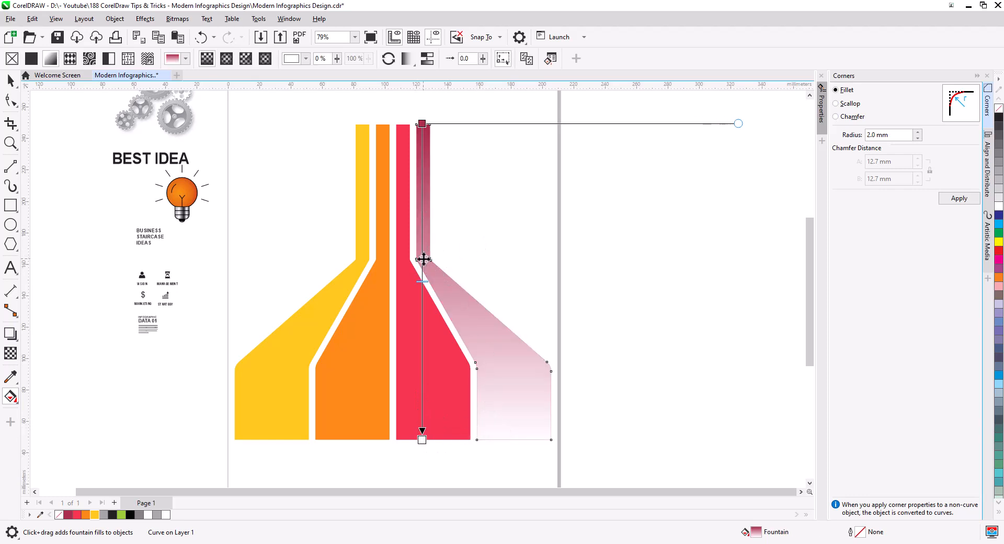
Step: Add three closely spaced colour stops at 42%, 43% and 44% on the gradient where the maroon strip's upper bend lies
scroll(424, 258, up, 3)
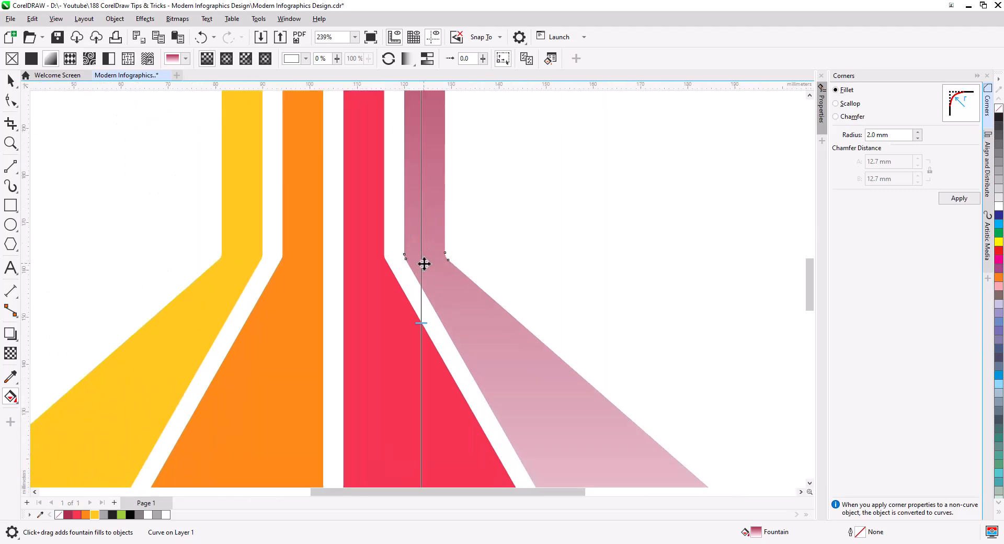
scroll(423, 264, up, 1)
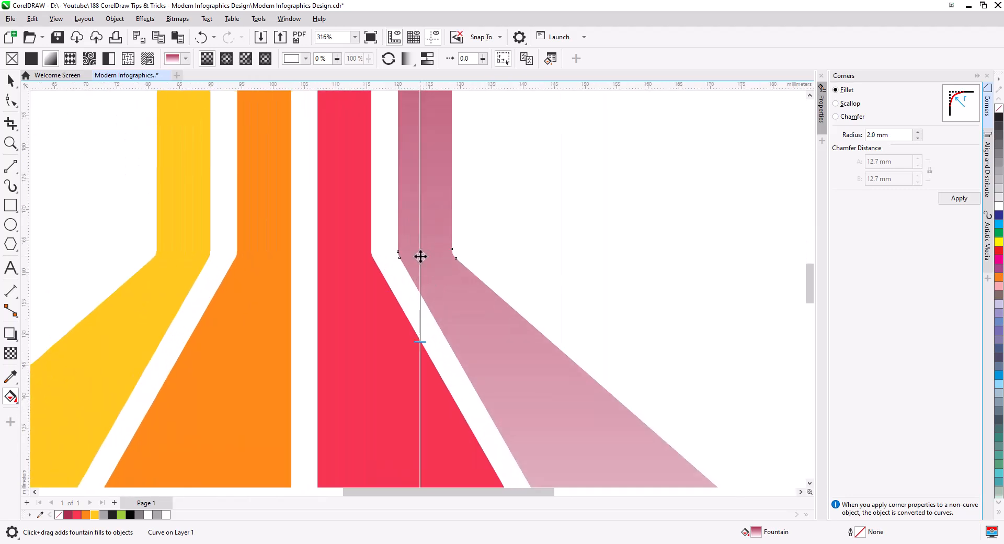
click(420, 256)
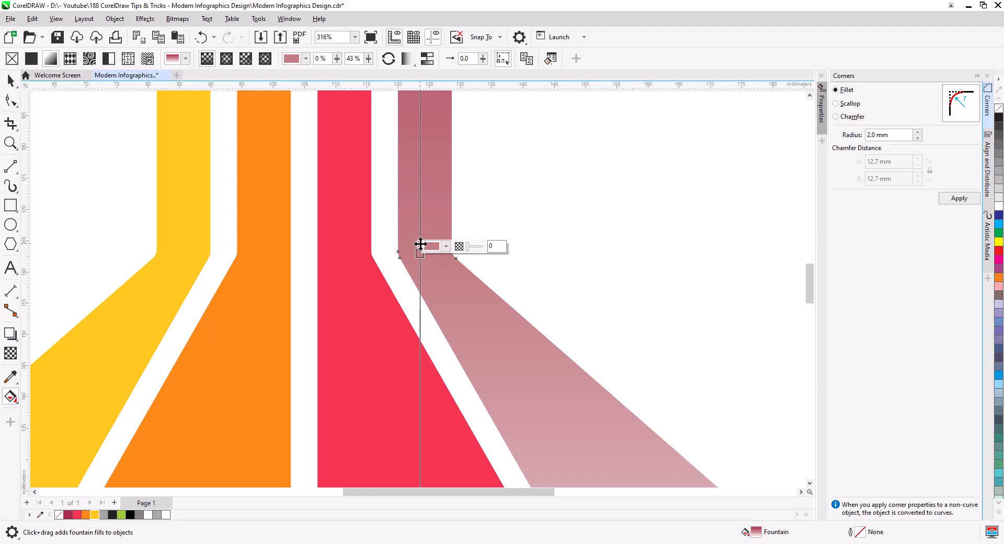
drag(420, 243, 419, 241)
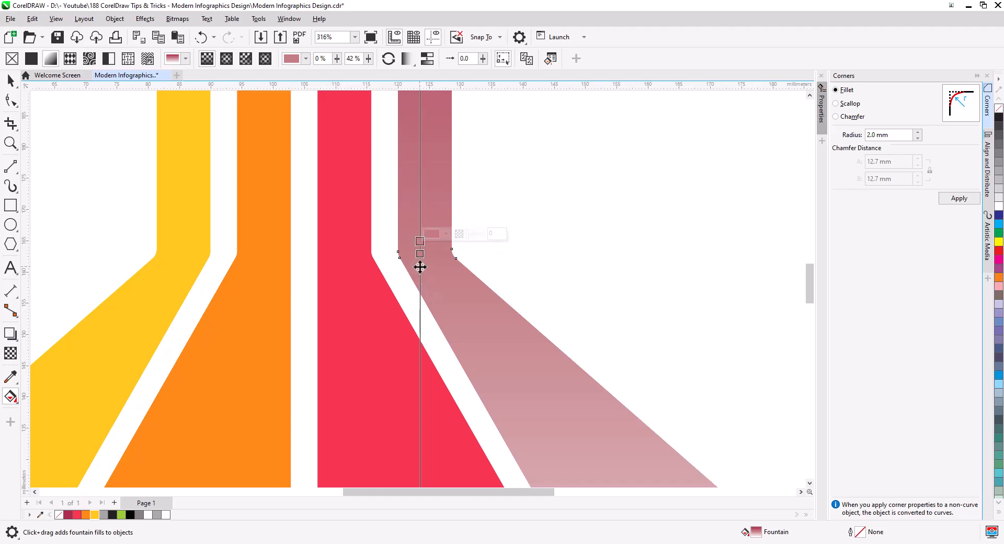
click(420, 266)
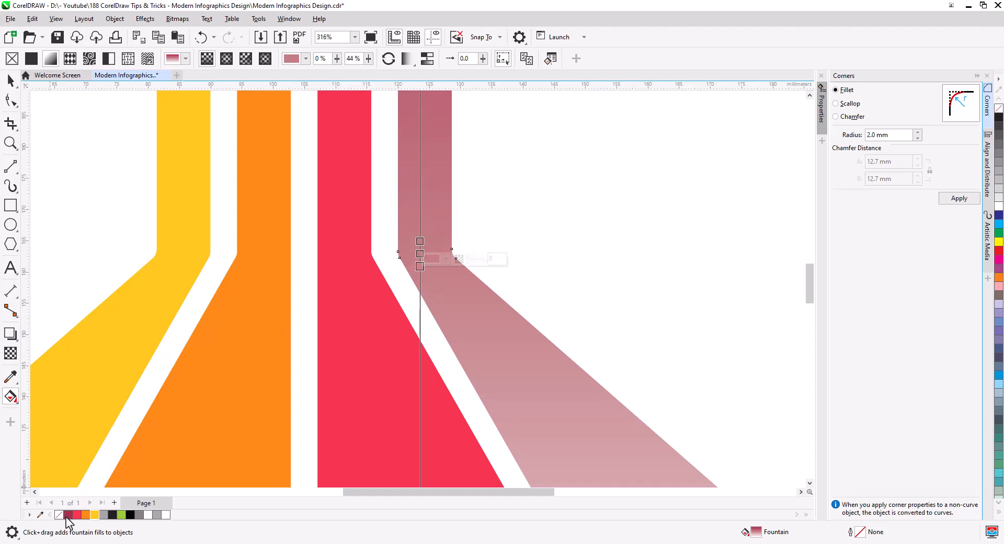
Step: Colour the two outer stops at the upper bend maroon and the middle one black, spreading the outer stops farther apart
drag(67, 515, 339, 321)
drag(420, 241, 420, 242)
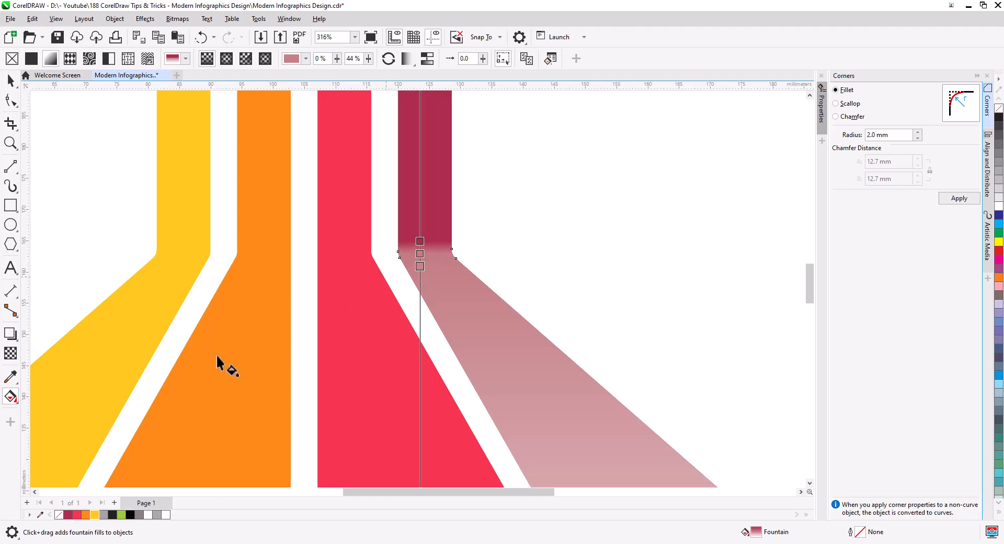
drag(329, 401, 420, 267)
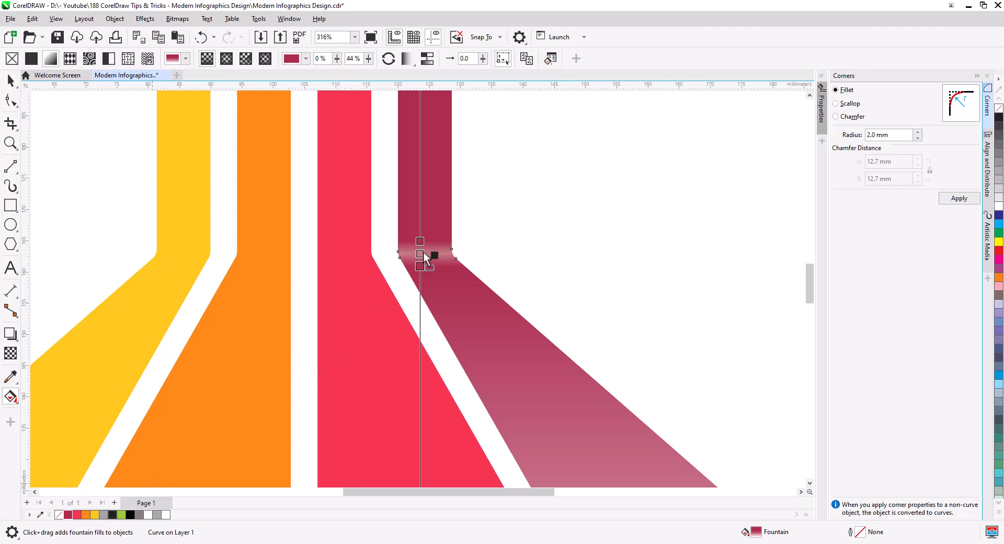
drag(422, 251, 420, 253)
drag(420, 253, 420, 228)
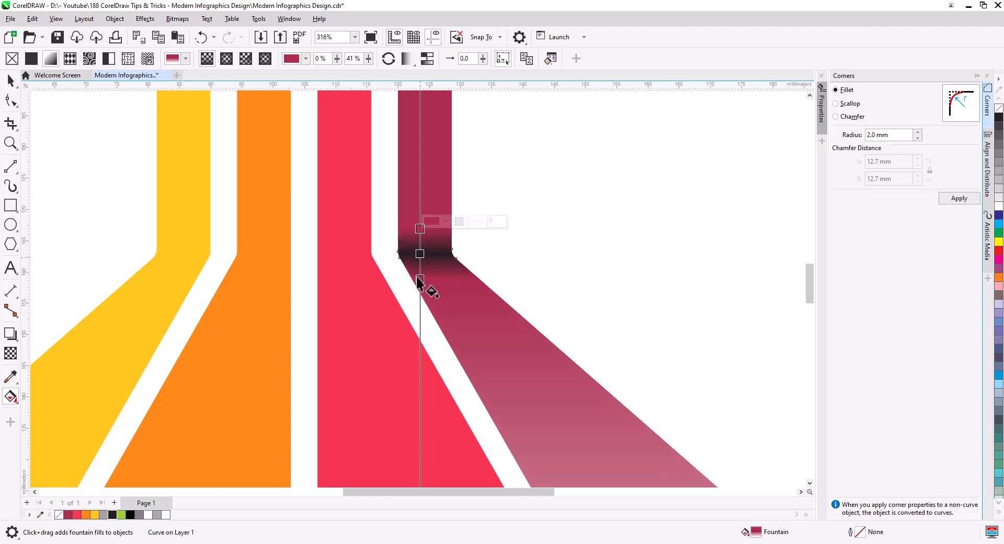
Step: Add a black stop at 78% and a maroon stop at 77% on the gradient at the strip's lower bend
scroll(422, 285, down, 5)
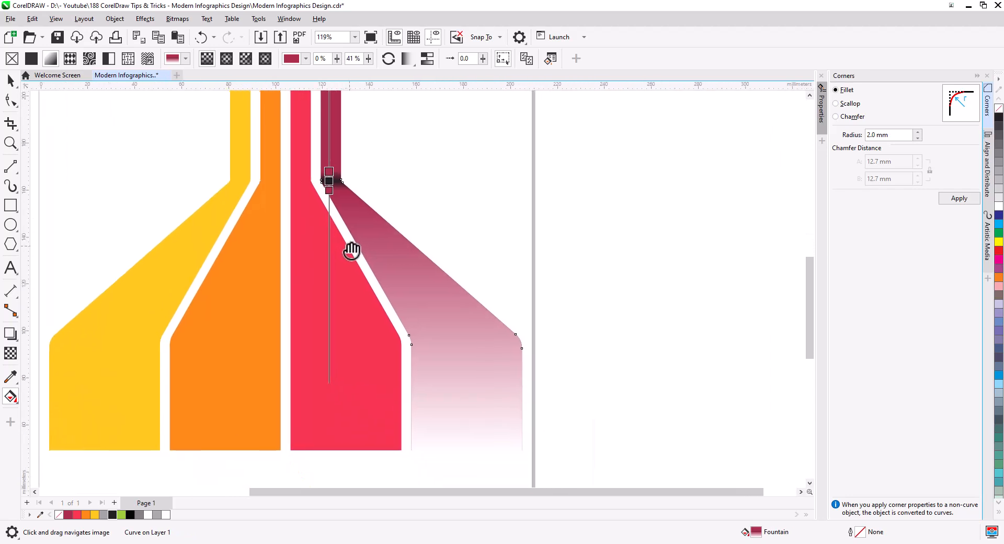
scroll(323, 340, up, 1)
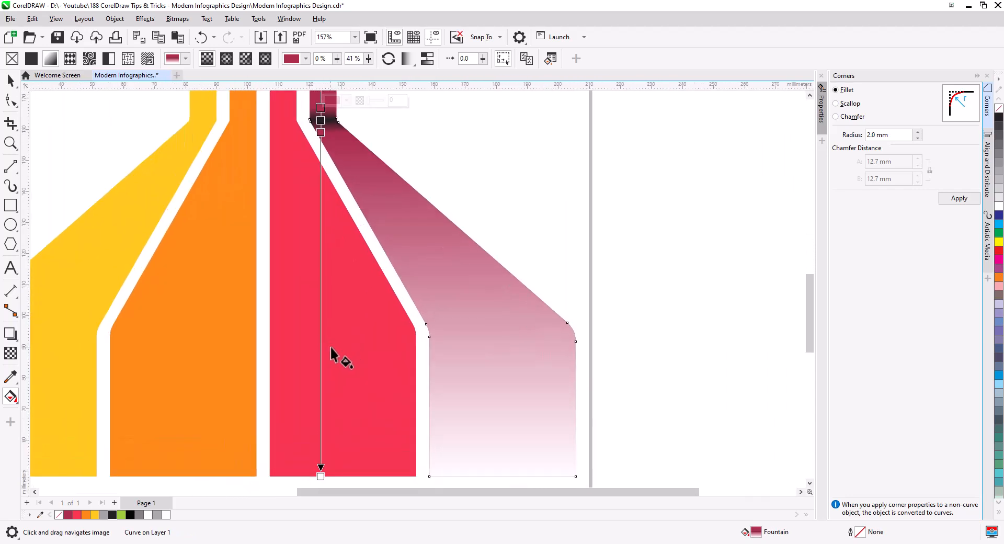
double_click(321, 340)
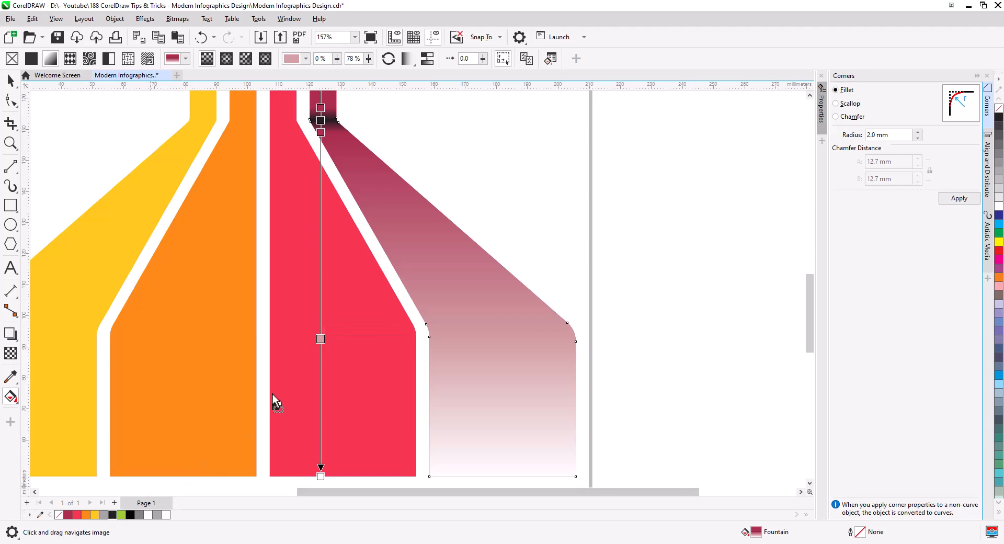
drag(317, 339, 318, 339)
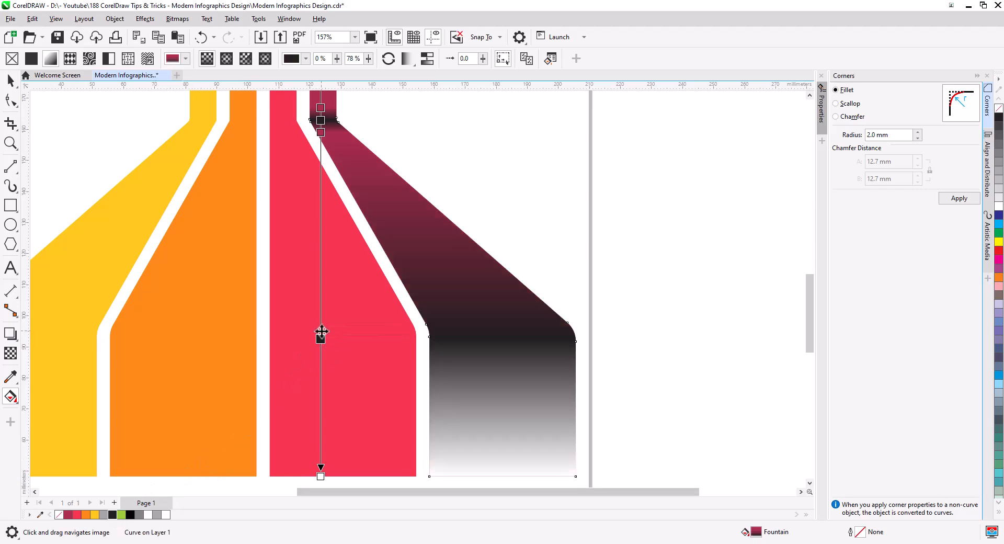
click(321, 334)
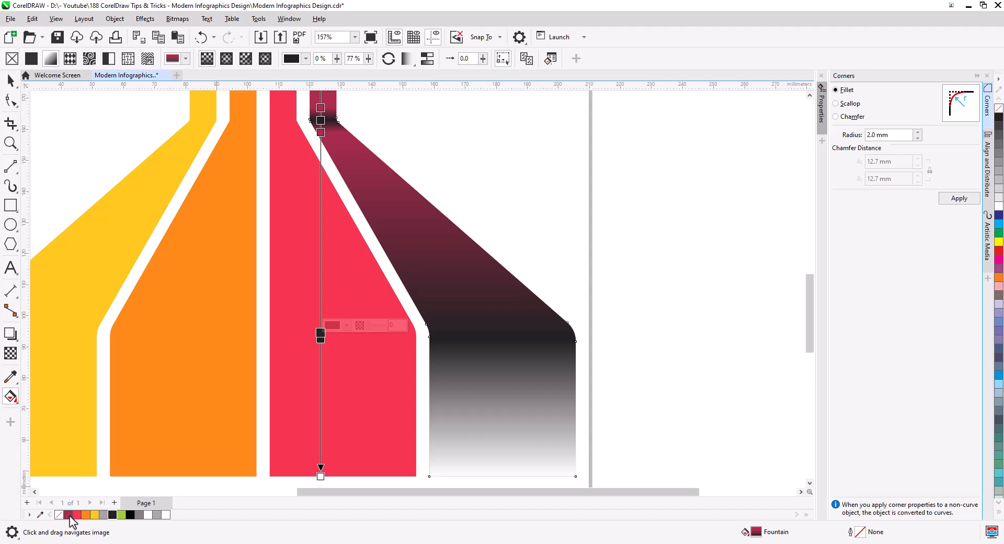
drag(70, 516, 93, 499)
drag(321, 337, 320, 337)
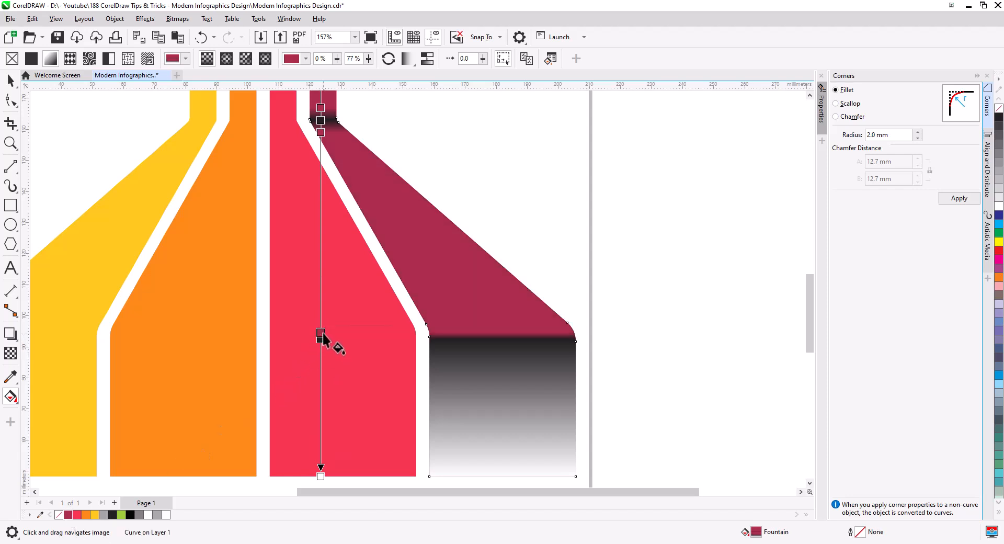
Step: Recolour the 78% stop white and flank it with maroon stops at 75% and 81%
click(321, 339)
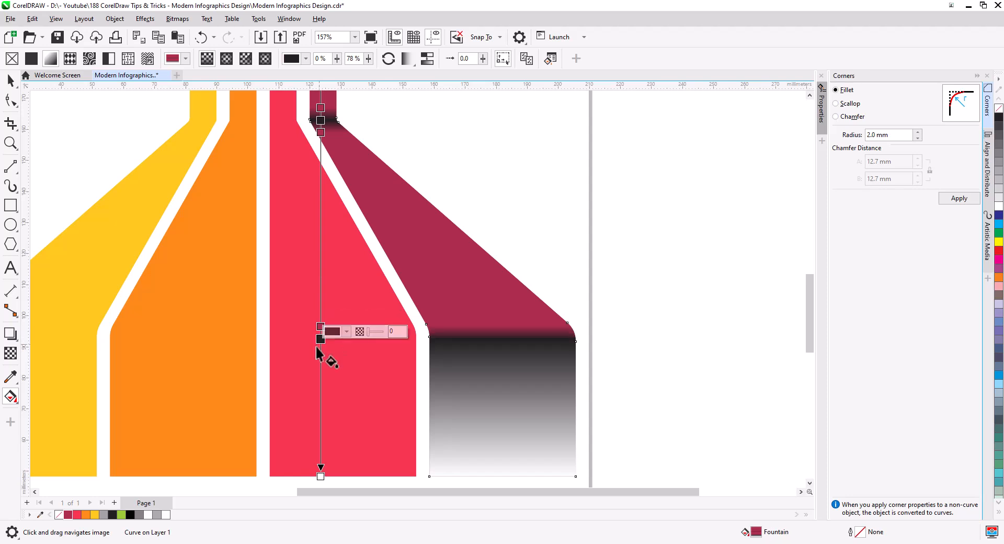
drag(149, 514, 321, 339)
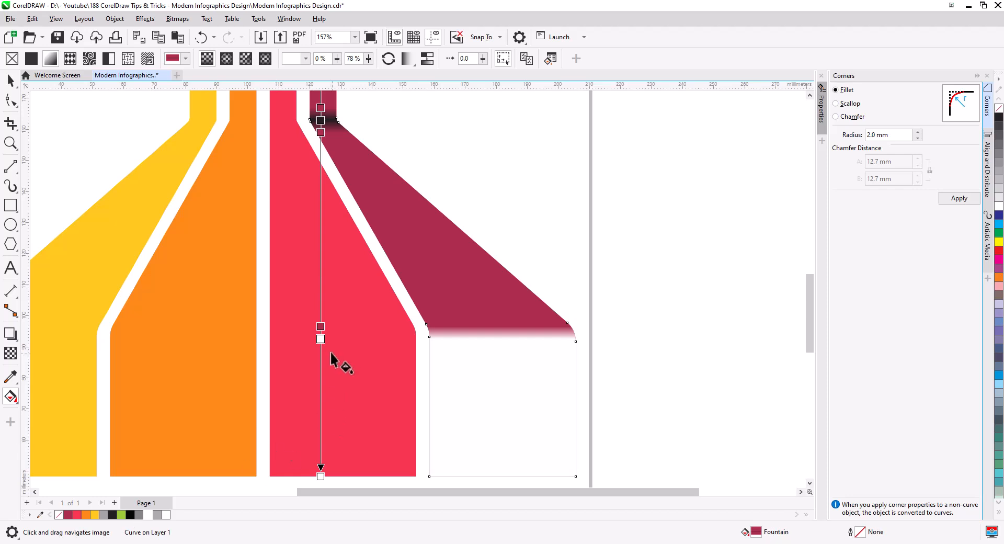
double_click(321, 350)
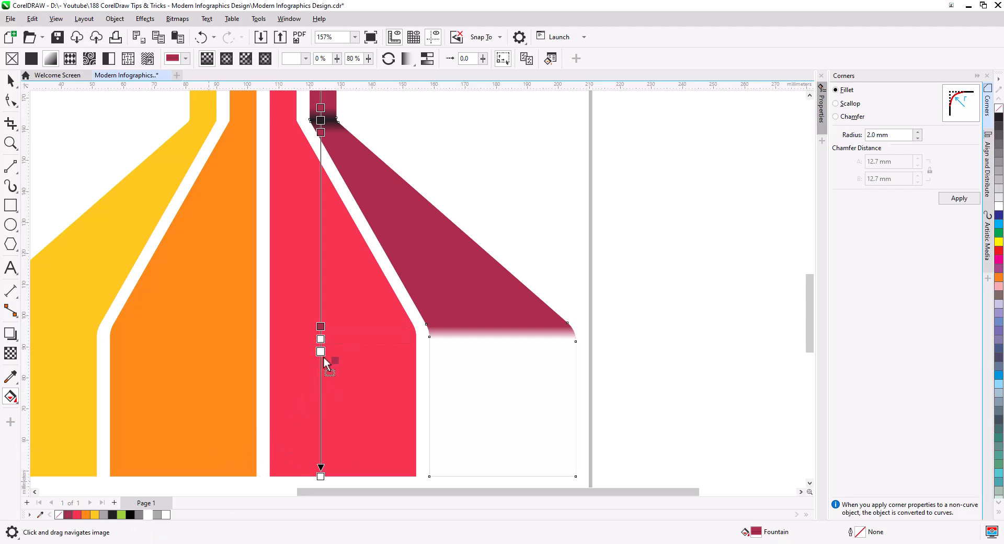
drag(321, 354, 321, 320)
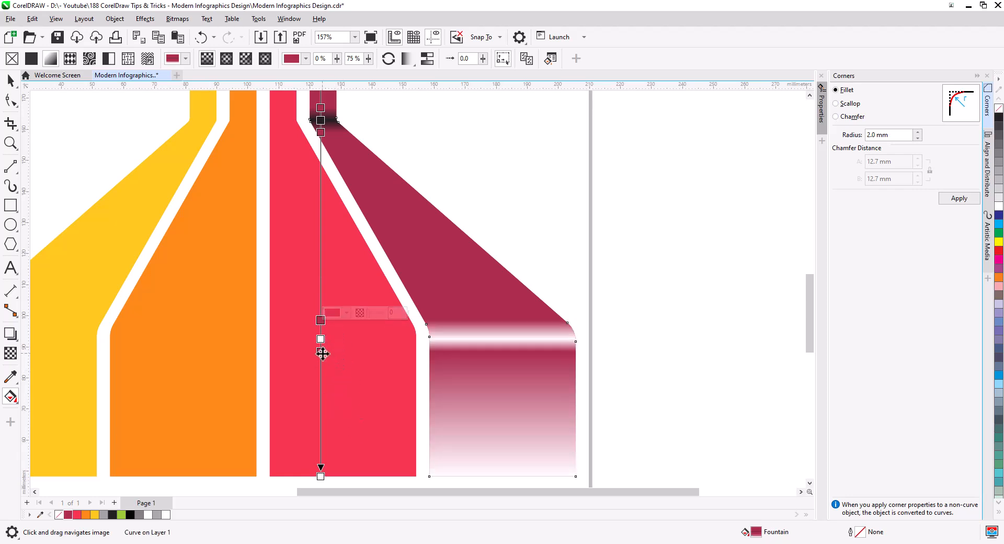
drag(323, 354, 322, 361)
Step: Add a maroon stop just above the white end of the gradient at the strip's base
scroll(343, 394, down, 3)
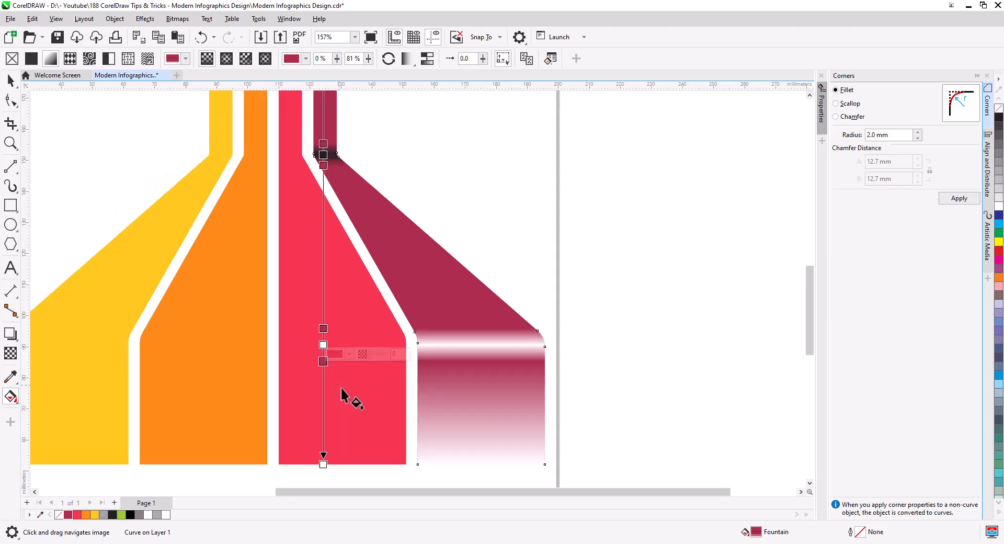
scroll(345, 371, up, 2)
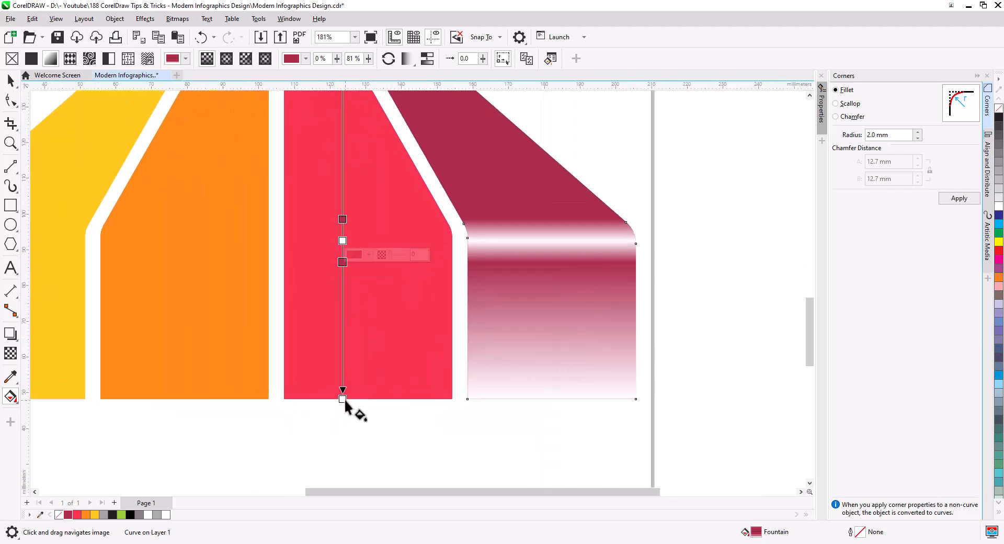
click(343, 399)
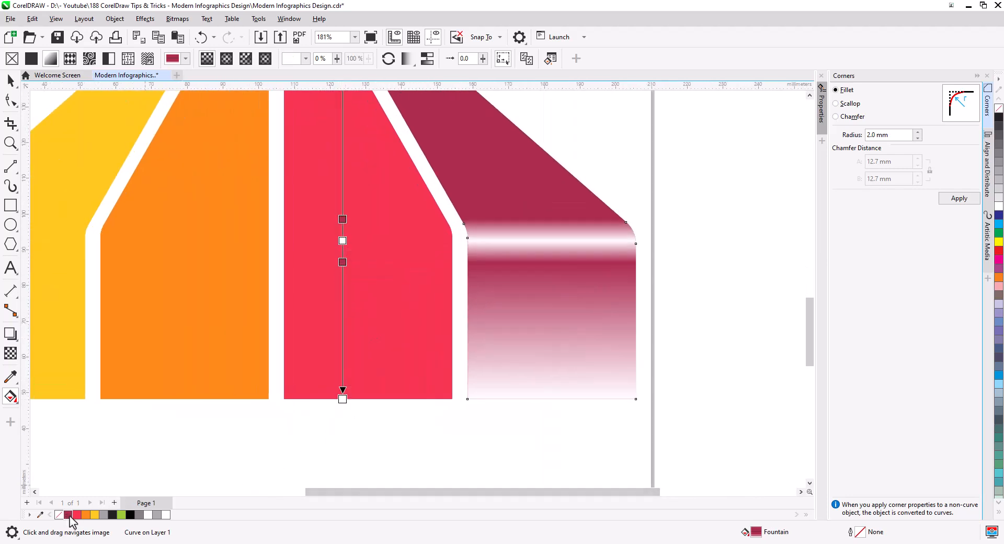
drag(148, 491, 319, 418)
drag(344, 378, 343, 377)
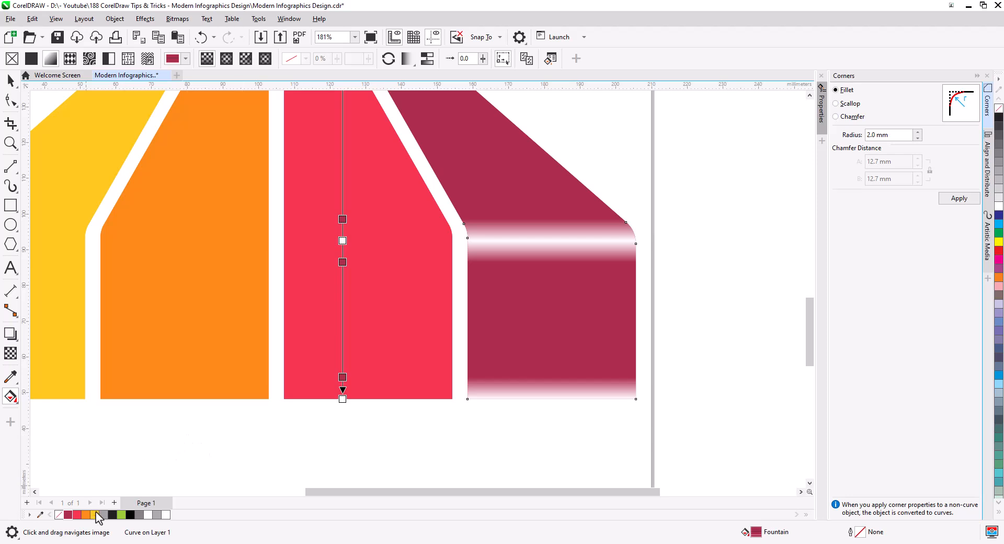
Step: Colour the gradient's end stop at the strip's base black and move the maroon stop above it to 98%
drag(114, 515, 342, 400)
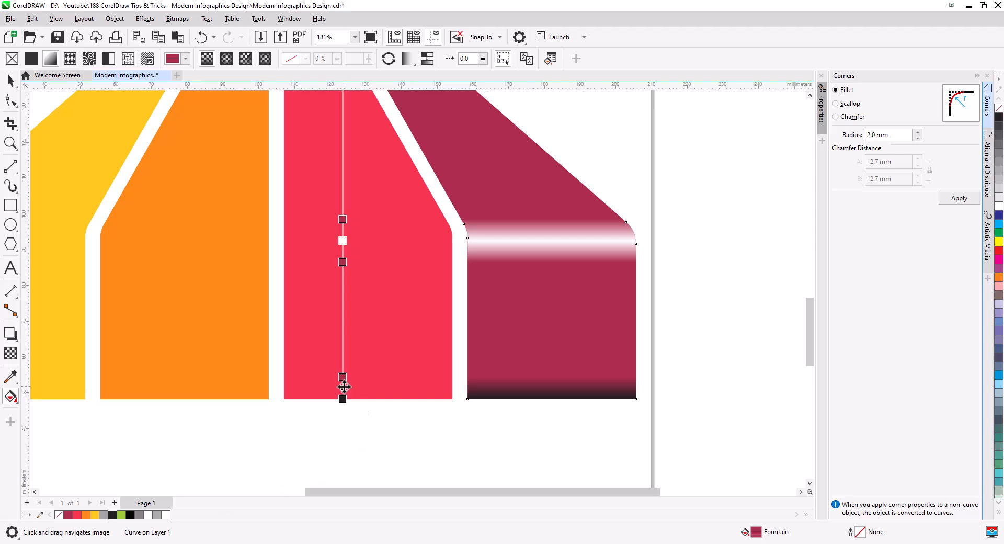
drag(343, 381, 343, 382)
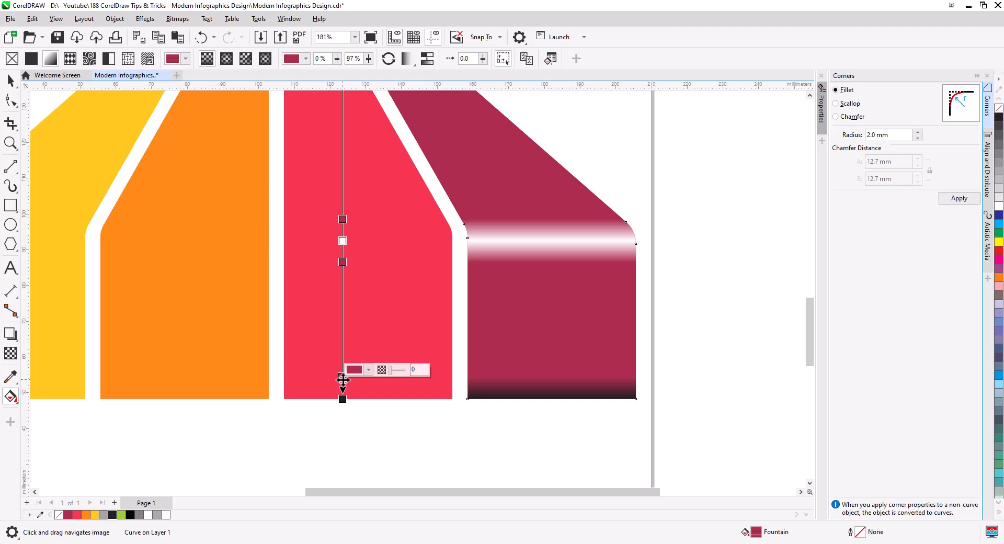
drag(342, 382, 342, 385)
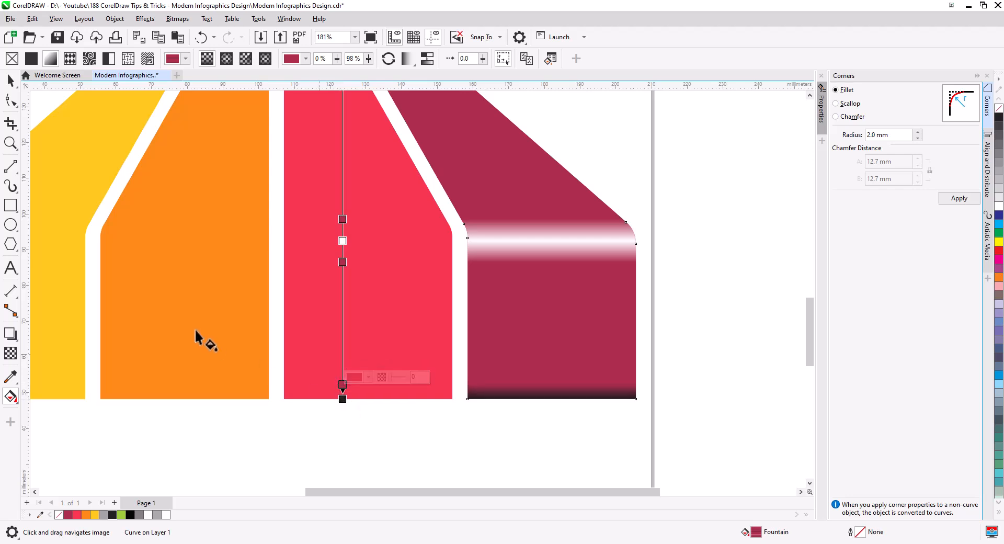
click(15, 85)
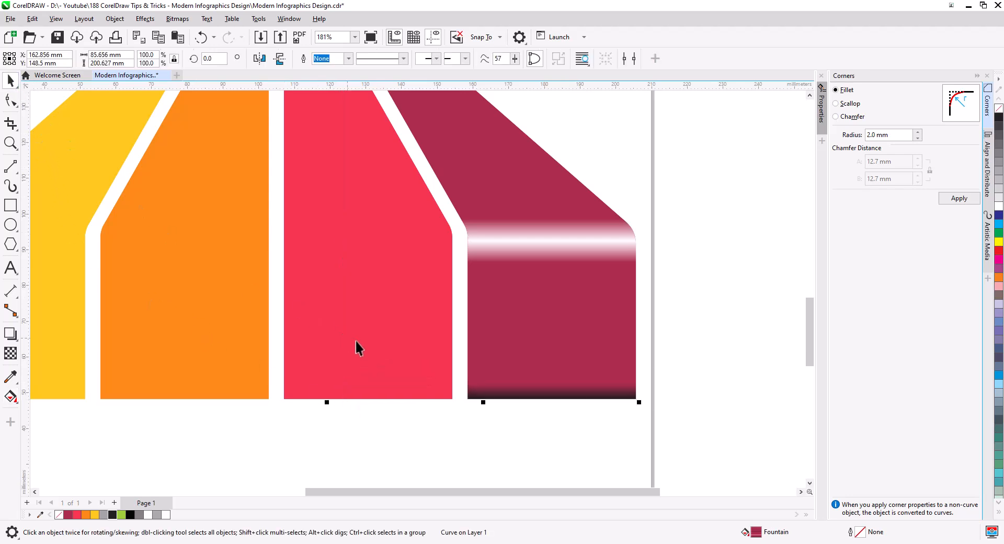
Step: Copy the maroon strip's fill to the yellow, orange and red strips
scroll(394, 383, down, 5)
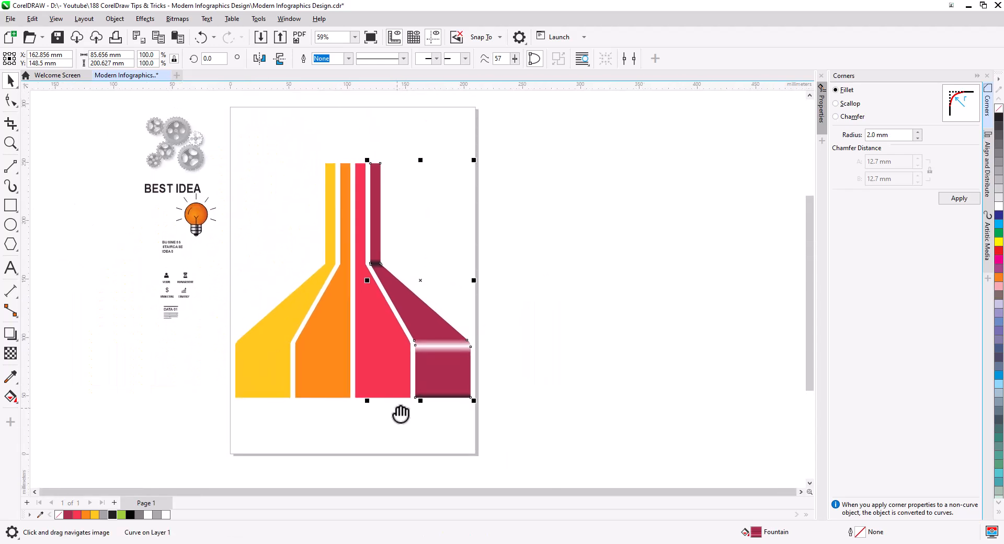
scroll(400, 413, up, 2)
click(396, 372)
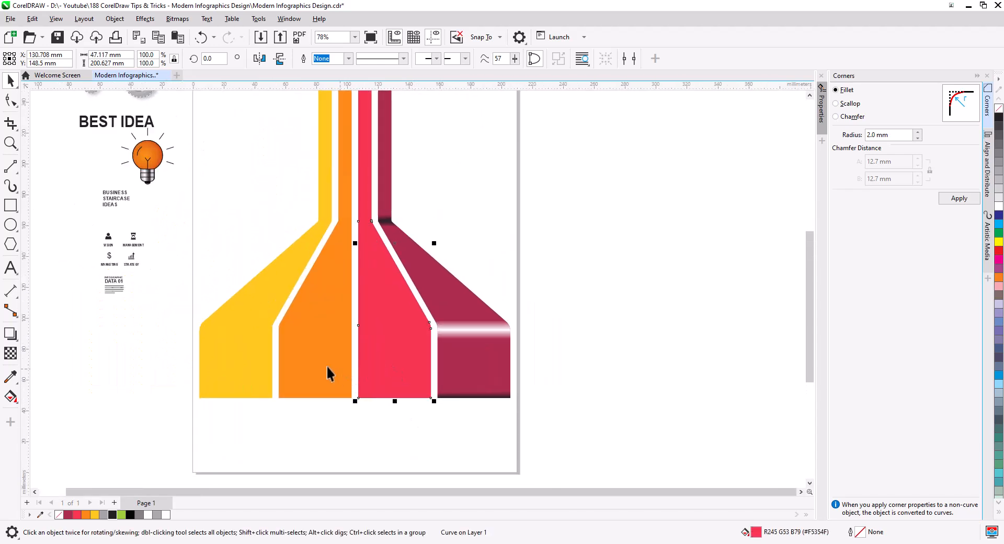
shift+click(327, 373)
shift+click(249, 359)
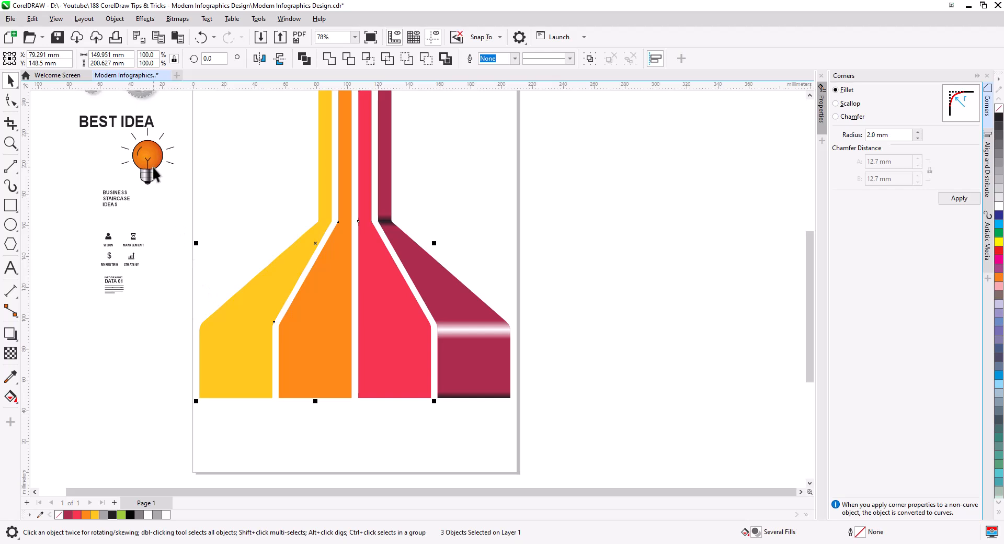
click(32, 18)
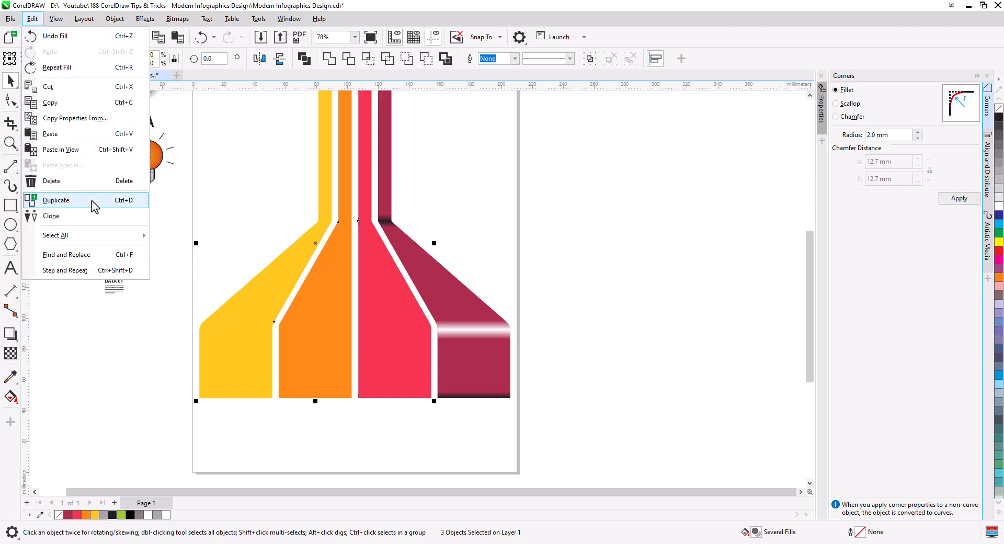
click(86, 119)
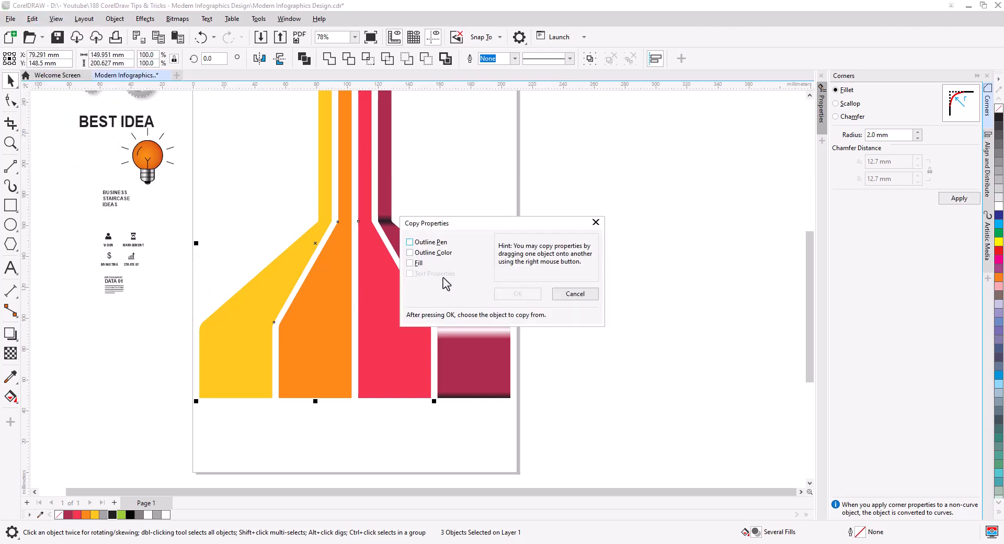
click(418, 263)
click(535, 299)
click(475, 358)
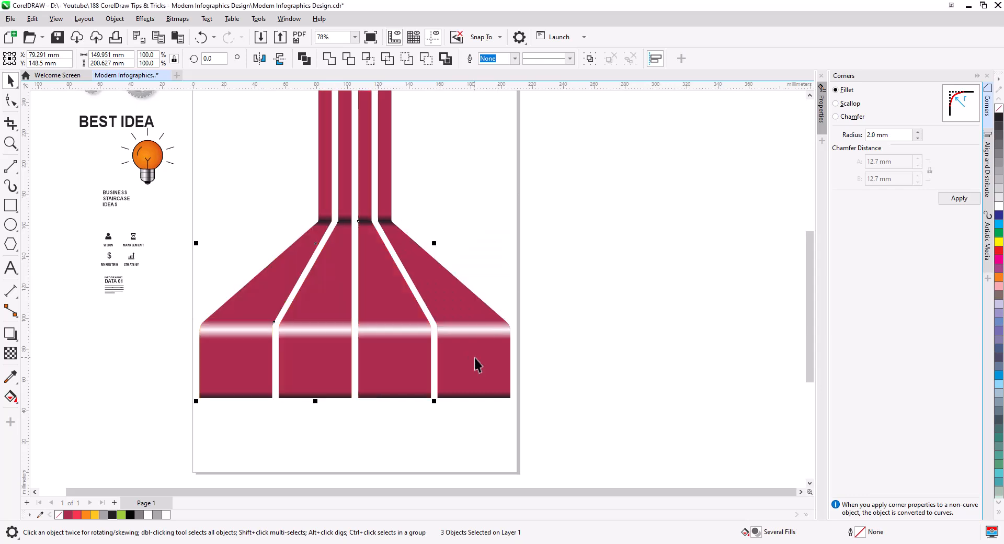
key(Escape)
Step: Recolour all maroon stops in the third strip's gradient red, keeping the black and white ones
click(384, 296)
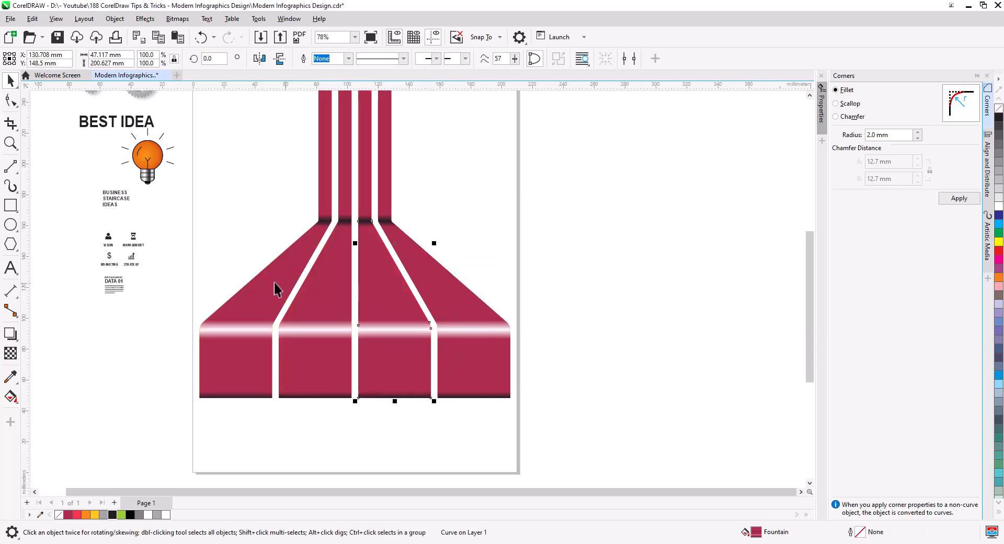
click(10, 396)
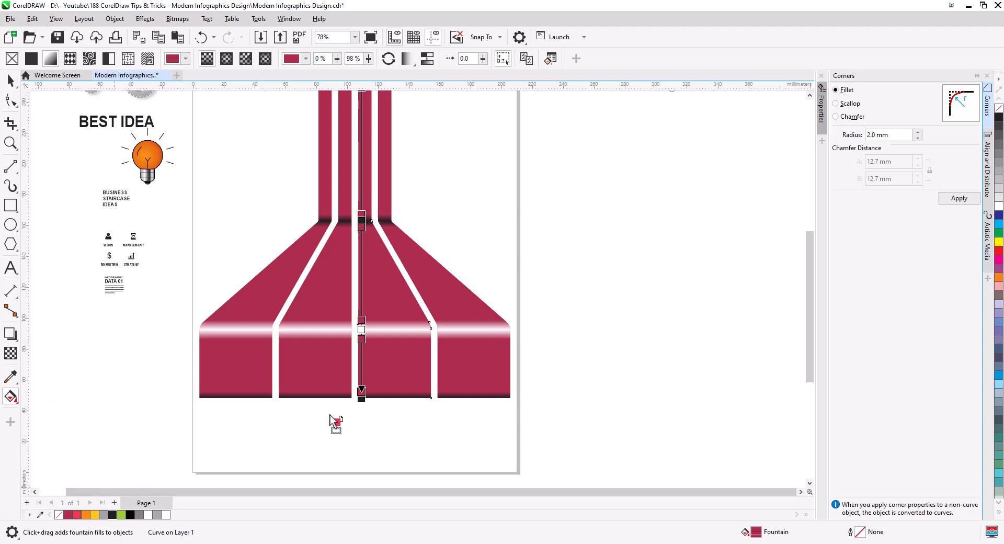
drag(329, 415, 361, 395)
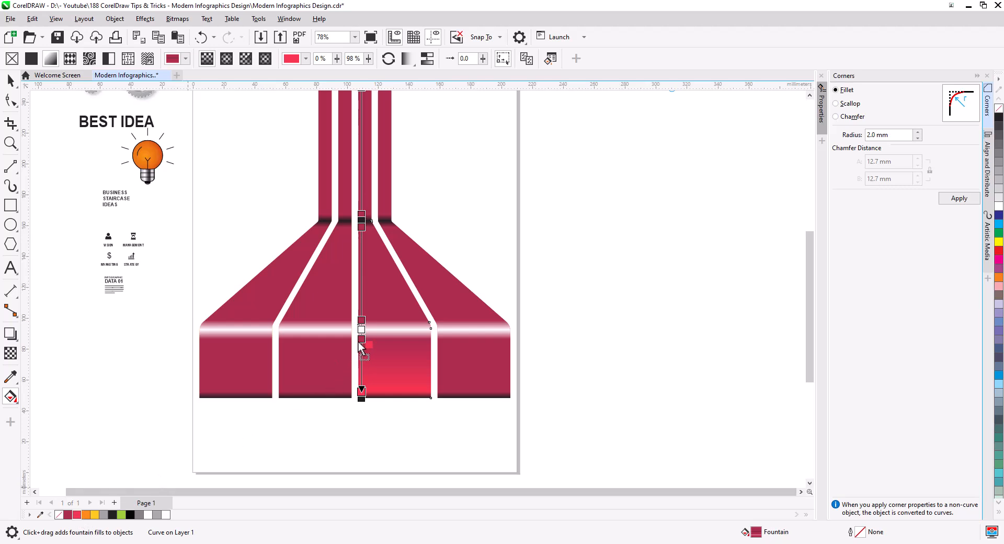
drag(362, 340, 362, 339)
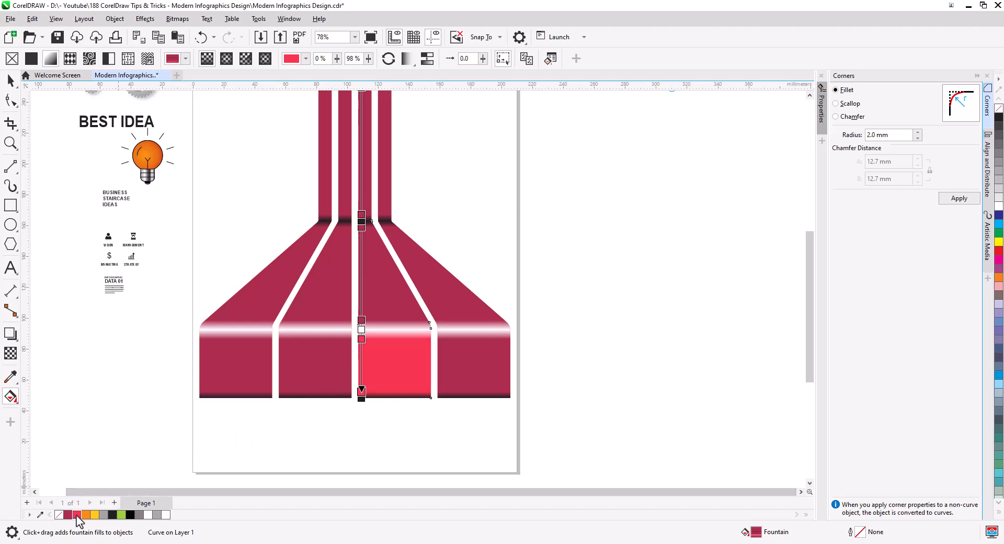
drag(364, 324, 362, 321)
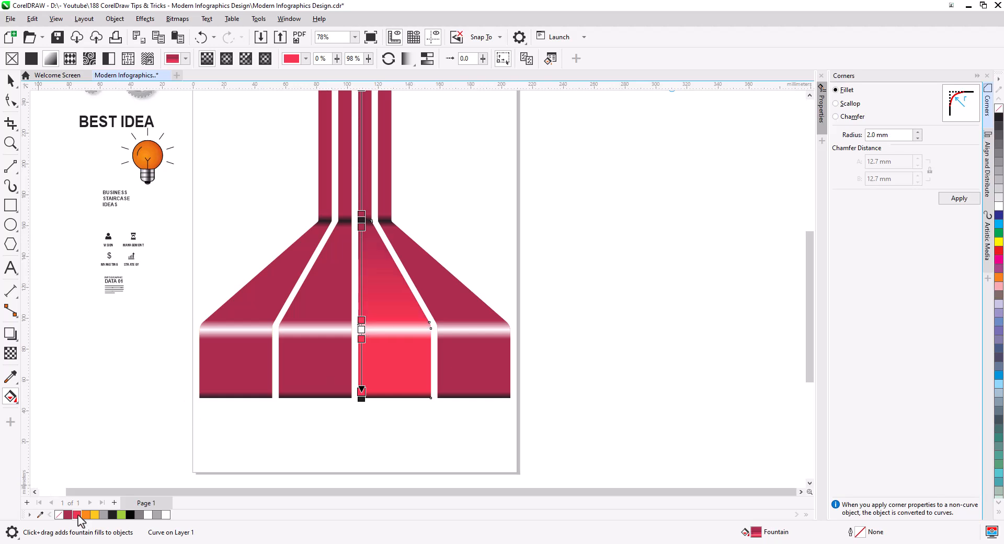
drag(362, 218, 361, 218)
scroll(105, 468, up, 3)
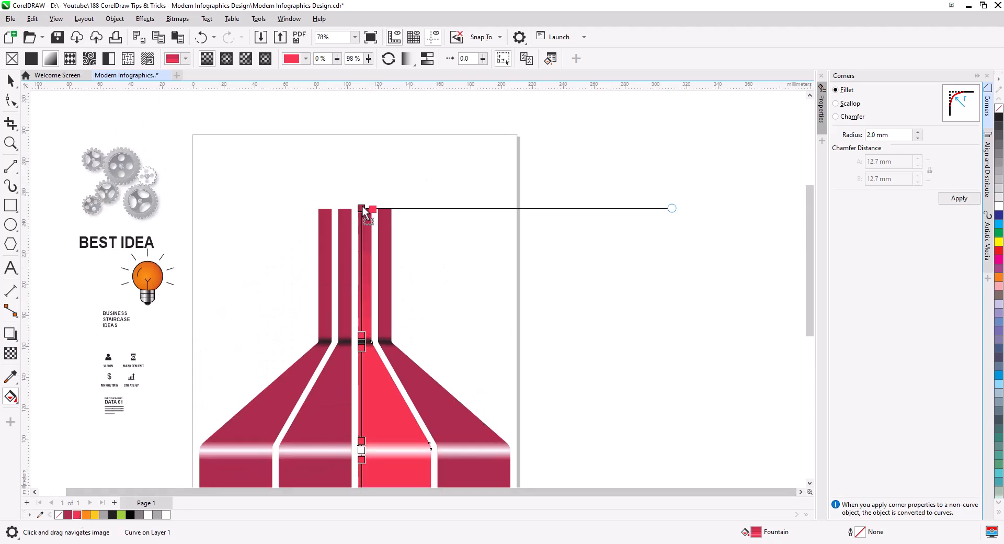
Step: Recolour all maroon stops in the second strip's gradient orange
click(345, 229)
drag(294, 204, 281, 208)
drag(85, 514, 305, 392)
scroll(352, 314, down, 3)
Step: Recolour all maroon stops in the outer left strip's gradient yellow
click(251, 366)
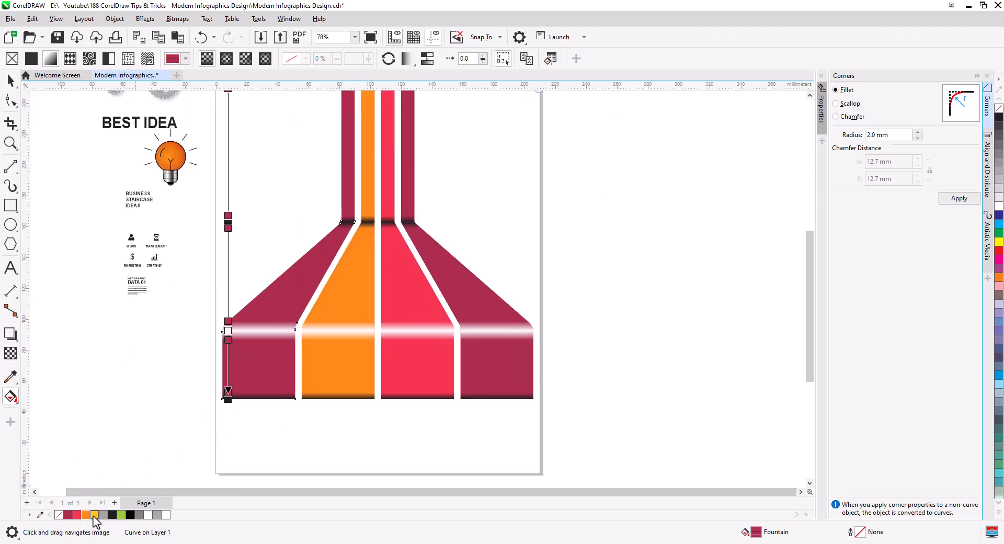
drag(95, 514, 228, 321)
drag(94, 514, 229, 230)
scroll(260, 335, up, 3)
Step: Set the transparency of the black stop at the yellow strip's upper bend to 55%
scroll(284, 394, up, 3)
click(218, 340)
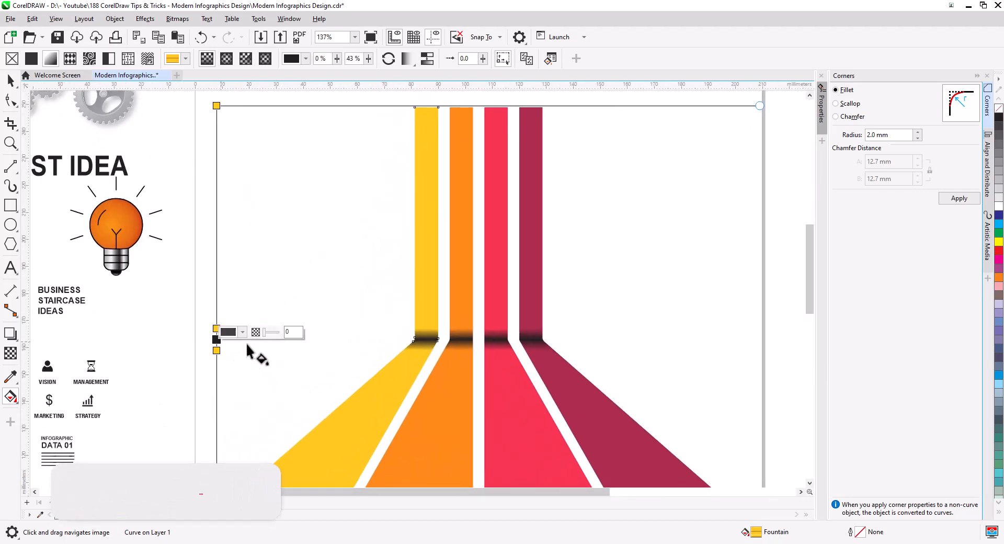
drag(265, 332, 272, 333)
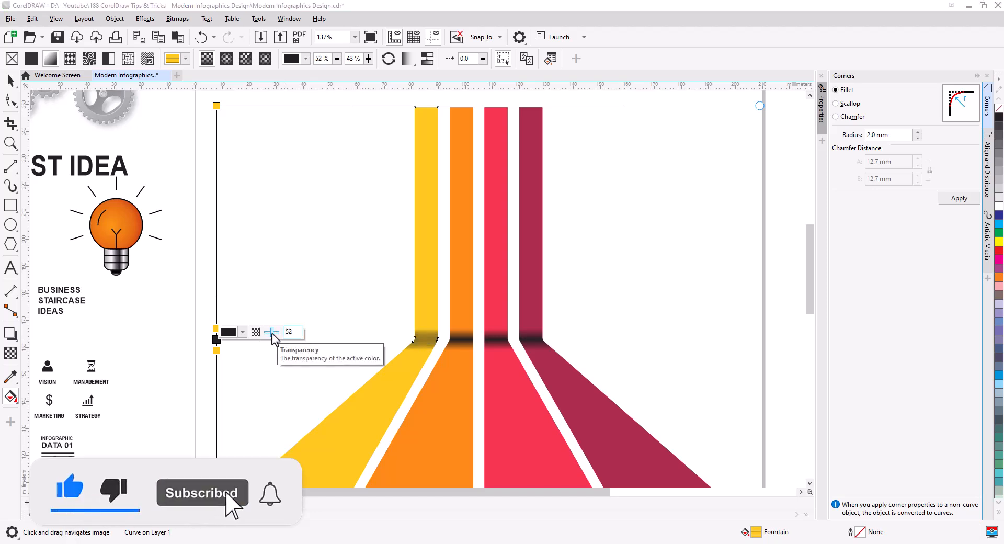
drag(216, 329, 217, 328)
click(216, 323)
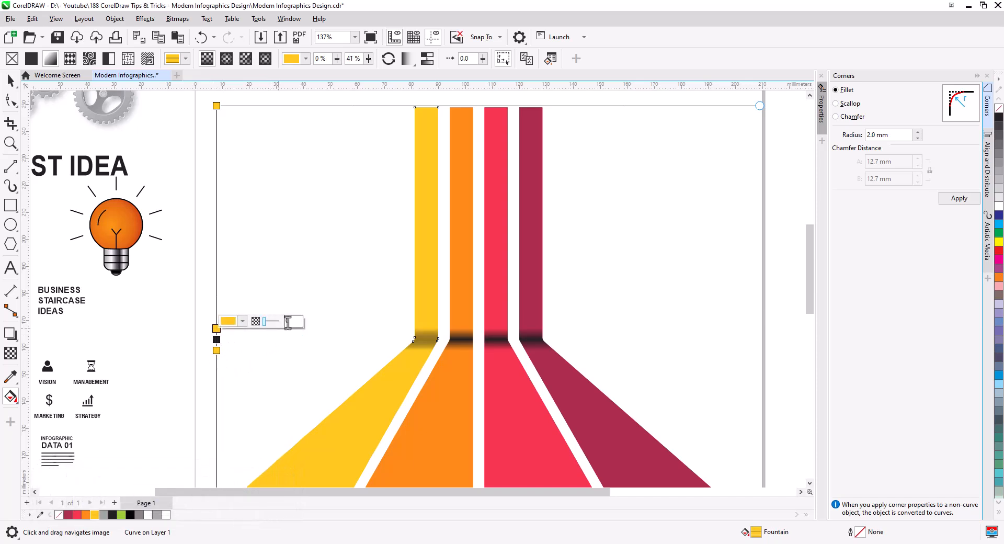
click(217, 338)
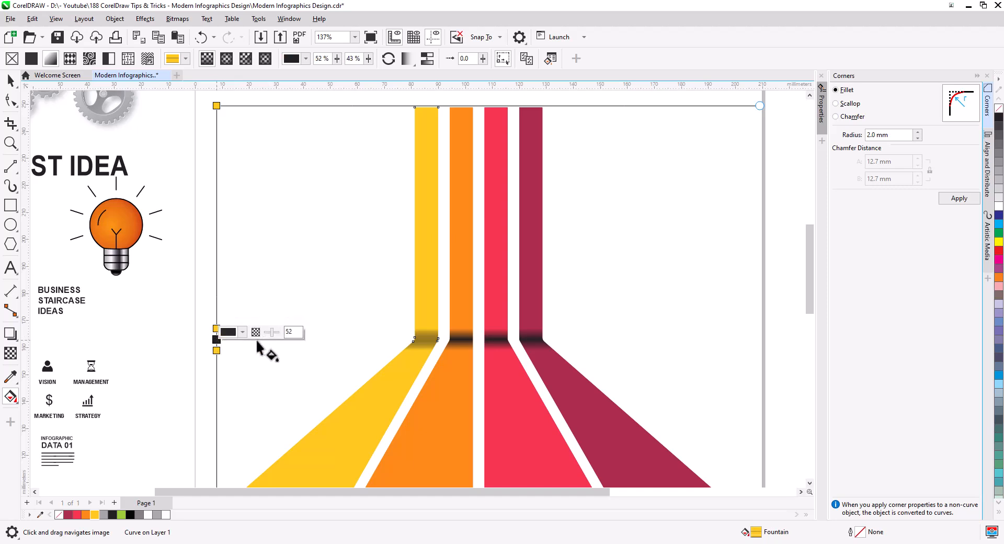
click(296, 332)
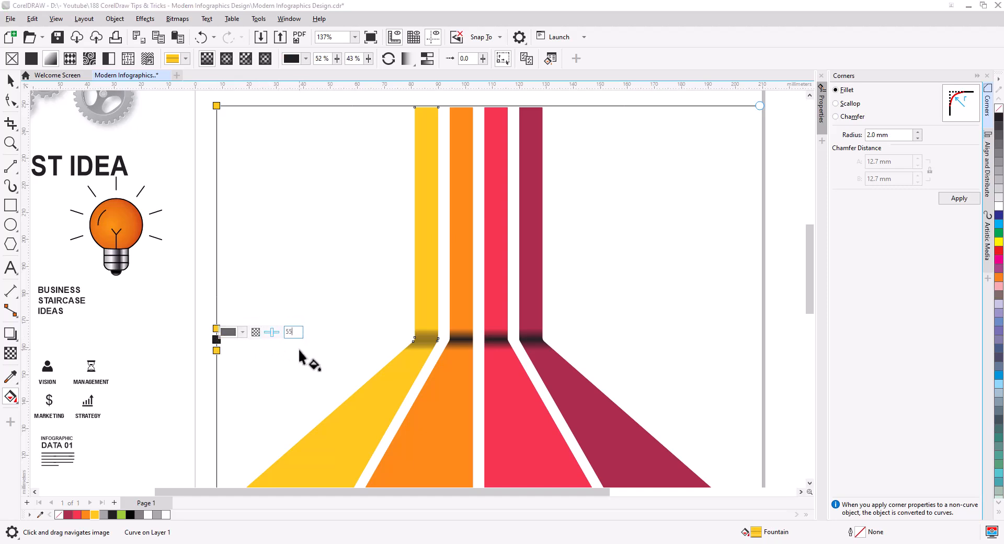
Step: Set the black upper-bend stops of the orange, red and maroon strips to 55% transparency
click(468, 347)
click(351, 339)
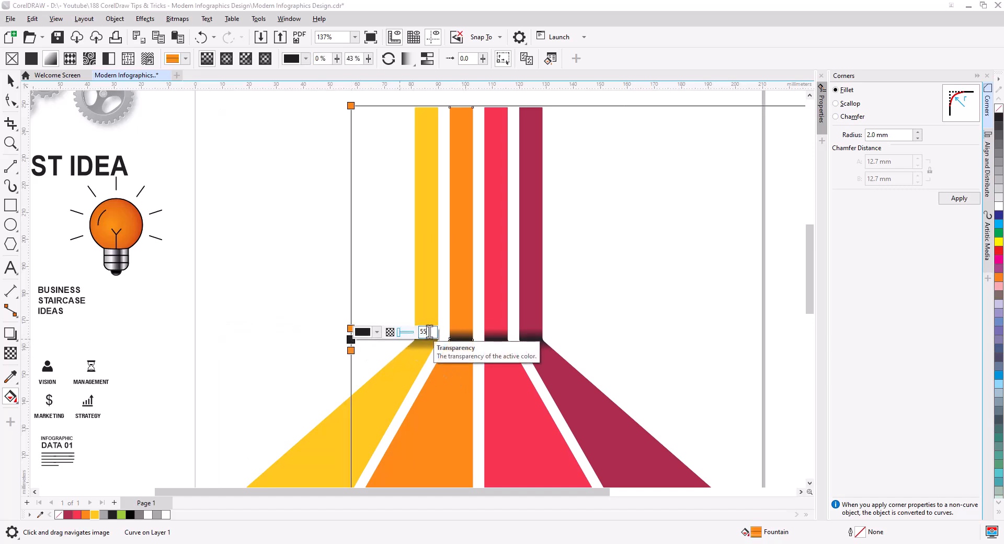
click(503, 343)
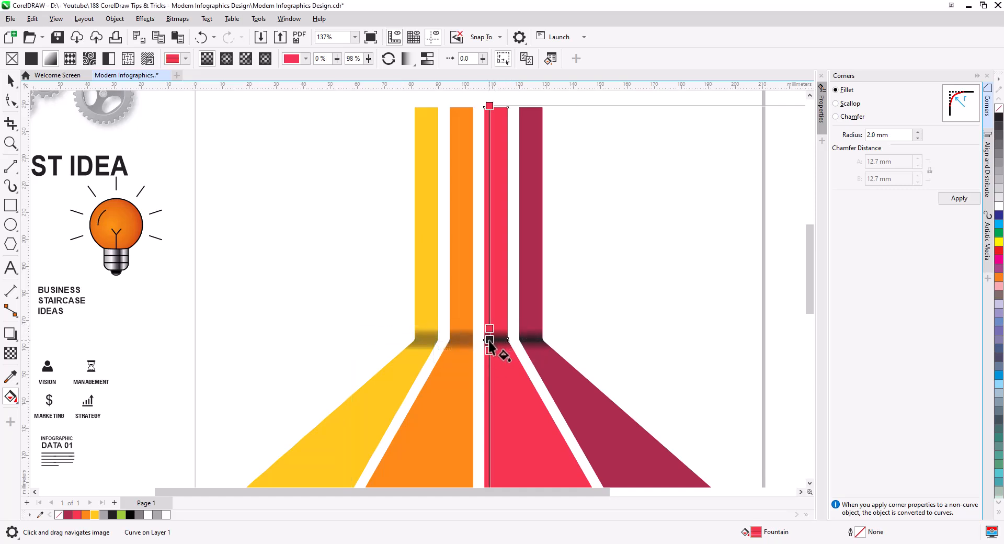
click(489, 340)
click(566, 332)
text(55)
key(Return)
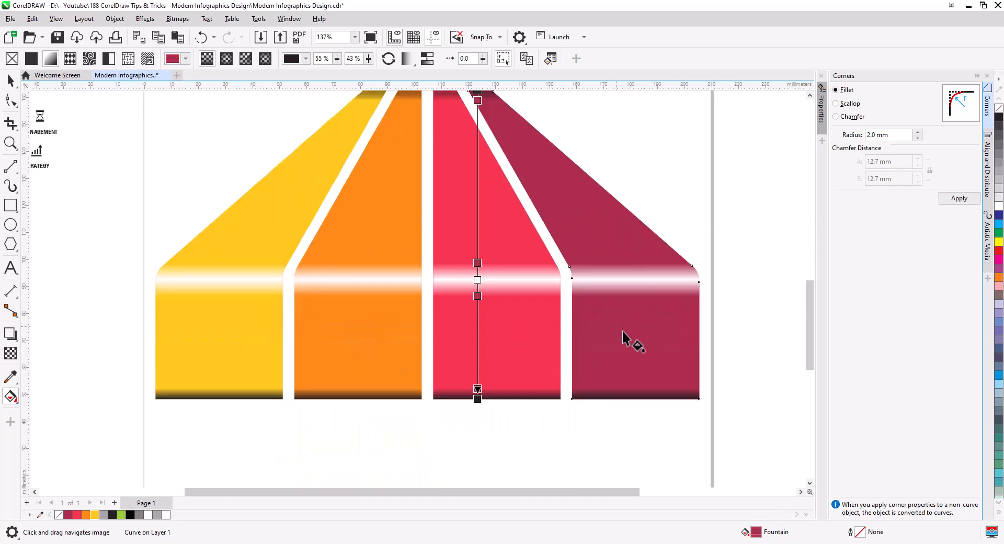
Step: Set the white lower-bend stops of the maroon and red strips to 55% transparency
click(478, 280)
click(553, 272)
text(55)
key(Return)
click(483, 306)
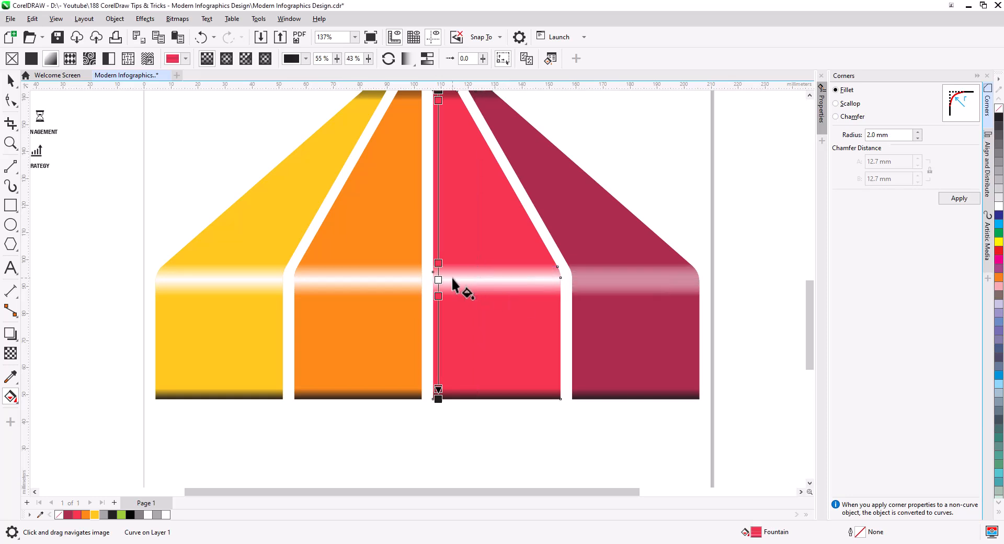
click(438, 279)
click(515, 272)
text(55)
key(Return)
Step: Set the white lower-bend stops of the orange and yellow strips to 55% transparency
click(363, 283)
click(300, 280)
click(377, 273)
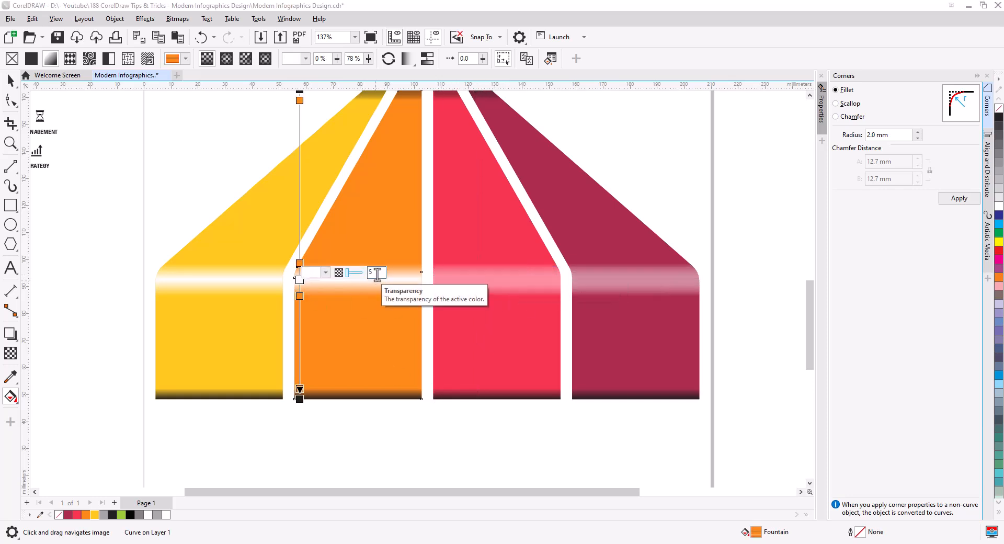
text(55)
key(Return)
click(196, 280)
click(165, 279)
click(242, 273)
text(55)
key(Return)
Step: Set the black end stops at the base of the yellow and orange strips to 55% transparency
click(165, 399)
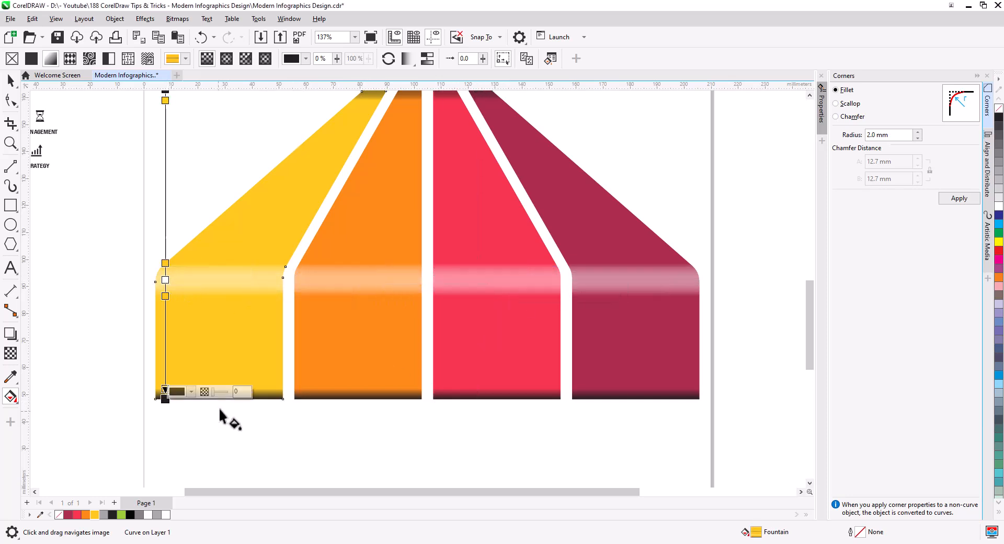
click(239, 393)
text(55)
key(Return)
click(333, 389)
click(300, 399)
click(376, 392)
text(55)
key(Return)
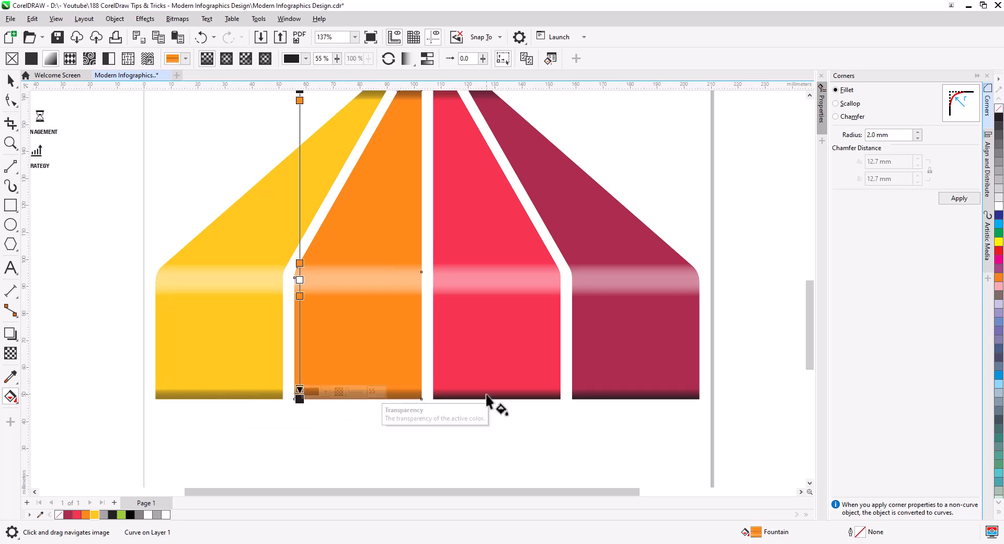
Step: Set the black end stops at the base of the red and maroon strips to 55% transparency
click(484, 393)
click(438, 399)
click(514, 392)
text(55)
key(Return)
click(596, 393)
click(477, 399)
click(553, 393)
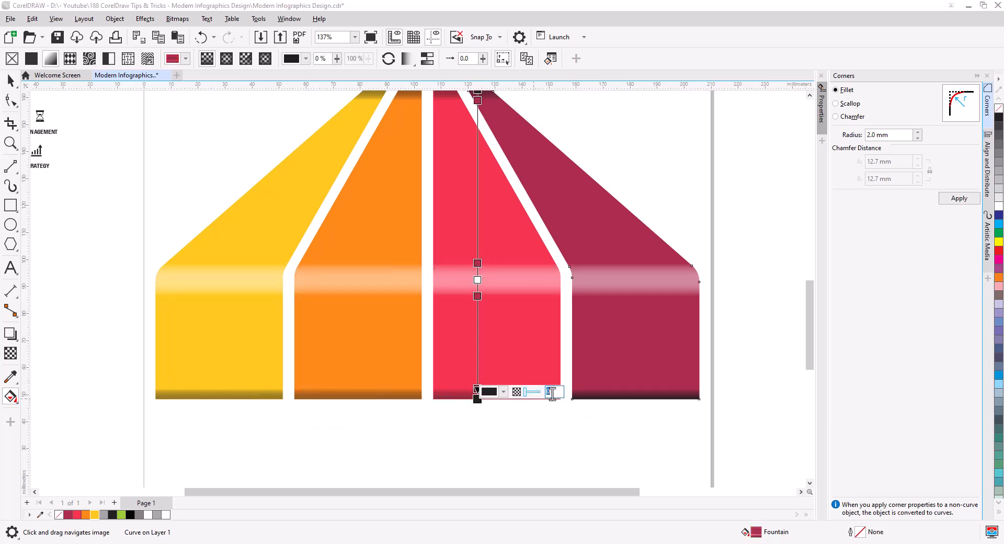
text(55)
key(Return)
Step: Group the four coloured strips together
click(11, 81)
scroll(348, 293, down, 3)
drag(381, 313, 392, 340)
shift+click(478, 349)
shift+click(478, 348)
shift+click(424, 340)
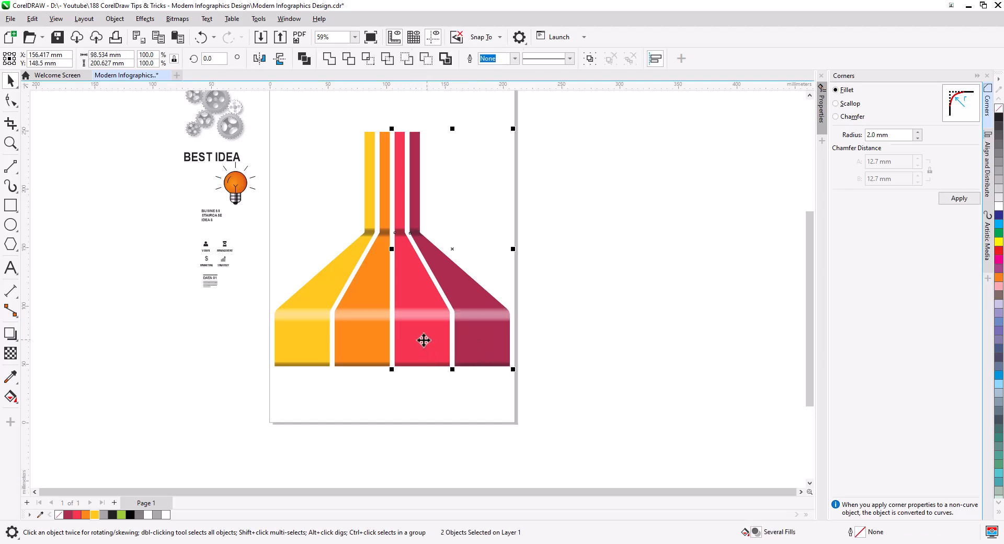
shift+click(361, 340)
shift+click(302, 341)
key(ctrl+g)
click(10, 353)
drag(371, 377, 379, 382)
click(220, 294)
Step: Scale the whole strip artwork down to about 152 mm wide and move it lower on the page
click(11, 81)
click(409, 321)
drag(581, 419, 247, 122)
drag(512, 369, 482, 342)
drag(455, 324, 455, 348)
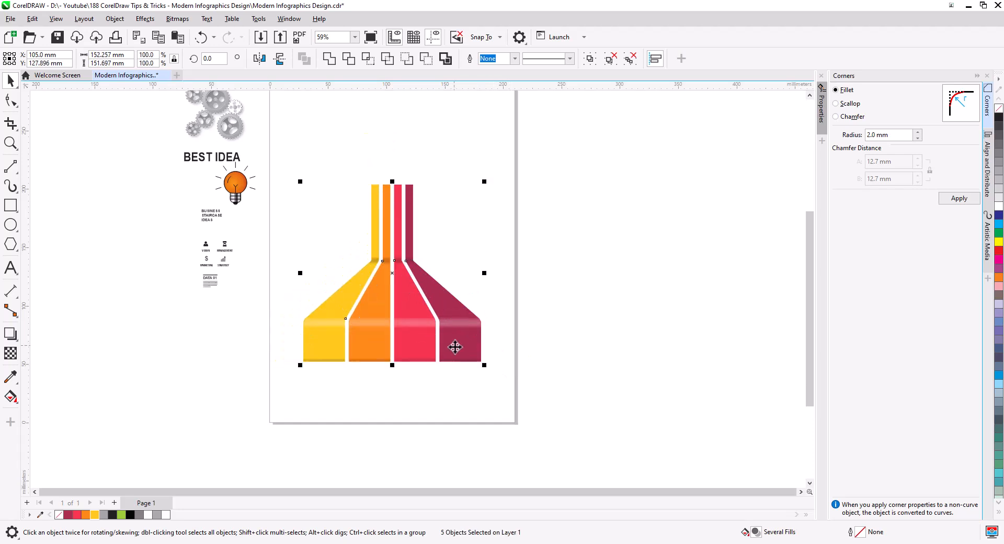
Step: Place a copy of the light bulb over the upper end of the strips
click(282, 220)
scroll(252, 200, up, 1)
drag(252, 201, 400, 209)
click(214, 245)
click(428, 237)
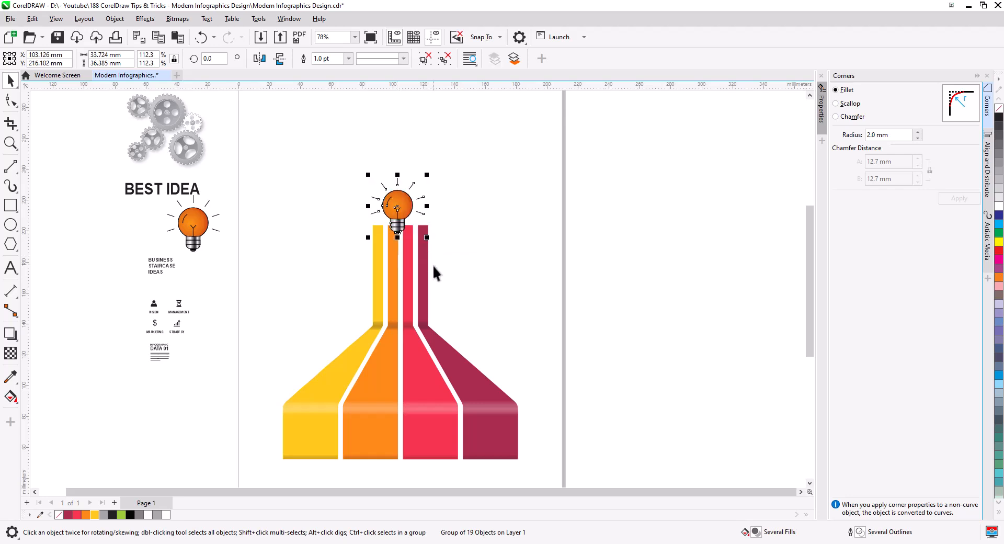
Step: Enlarge the copied bulb to about 118 mm wide and position its base over the strips' upper ends
scroll(431, 265, down, 3)
drag(436, 257, 479, 211)
drag(423, 333, 424, 302)
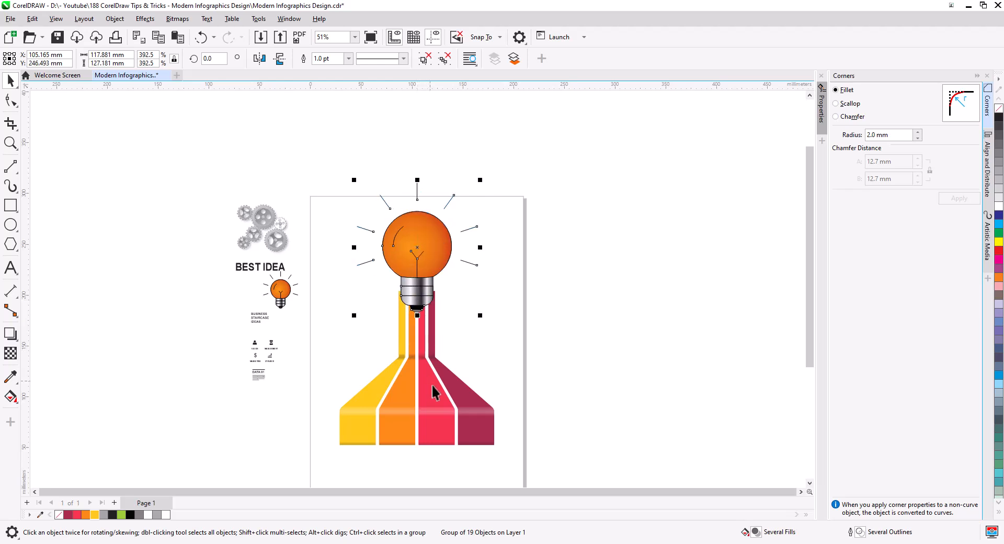
Step: Scale the four coloured strips down around their centre to about 141 mm wide
drag(538, 455, 321, 371)
drag(324, 281, 324, 280)
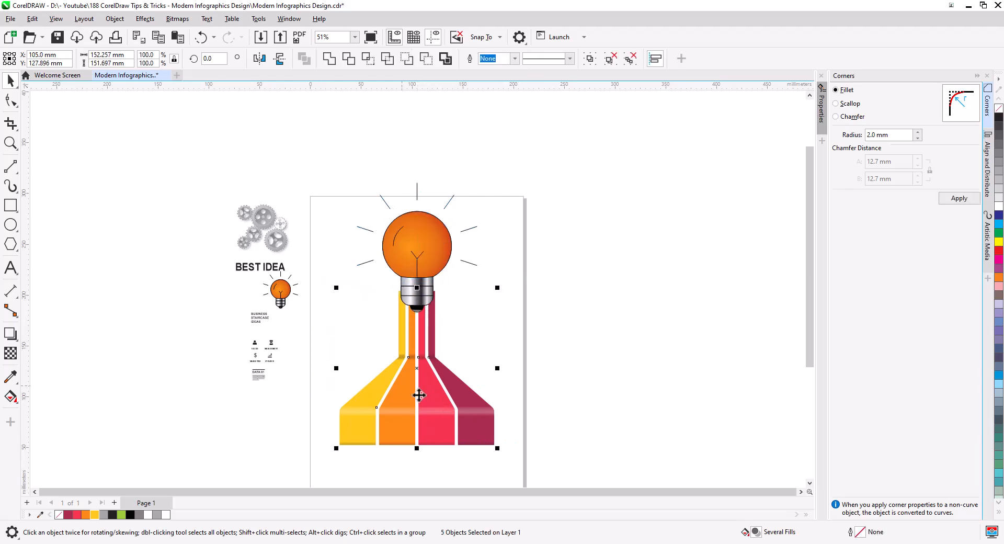
drag(496, 448, 492, 448)
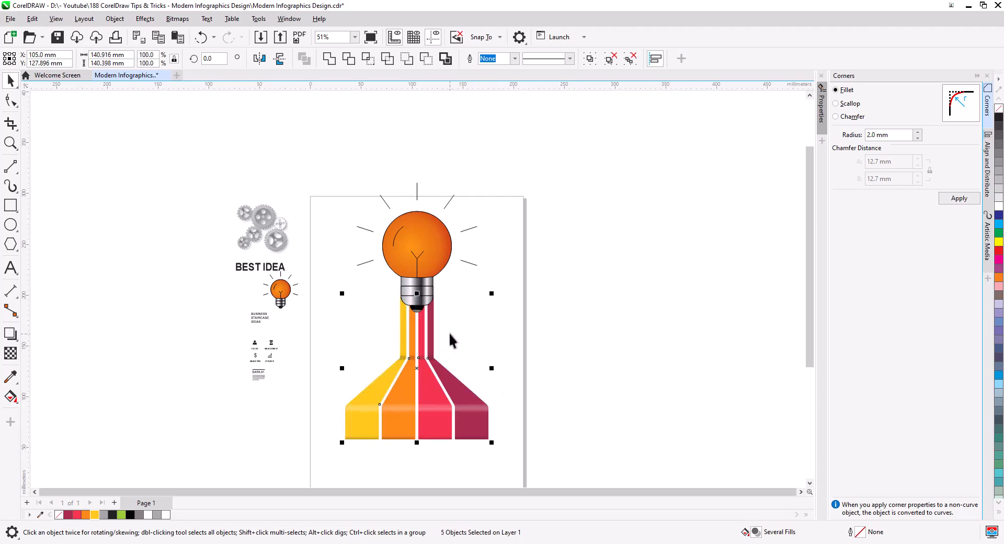
Step: Enlarge the big bulb slightly so its base covers the strips' upper ends, and centre it horizontally on the strips
scroll(435, 309, up, 5)
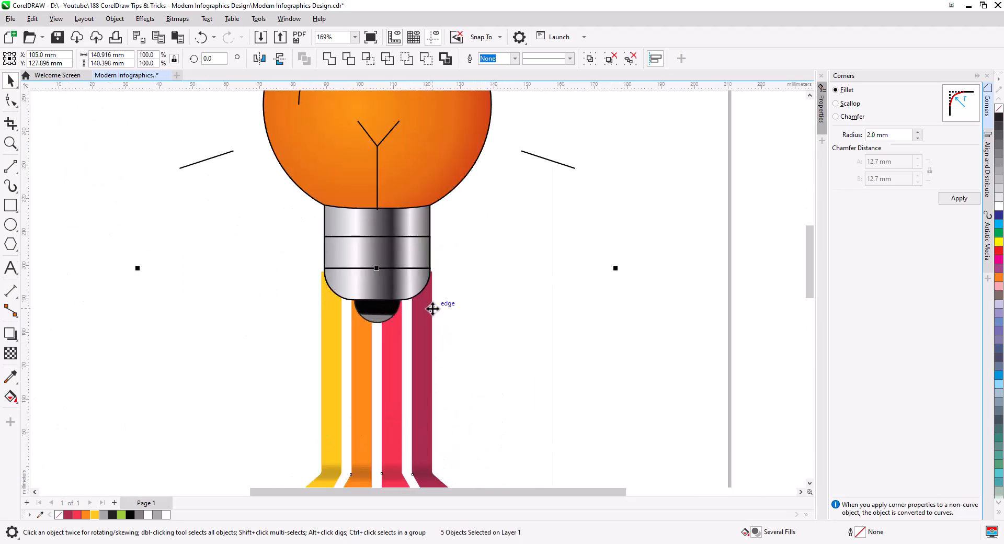
click(434, 256)
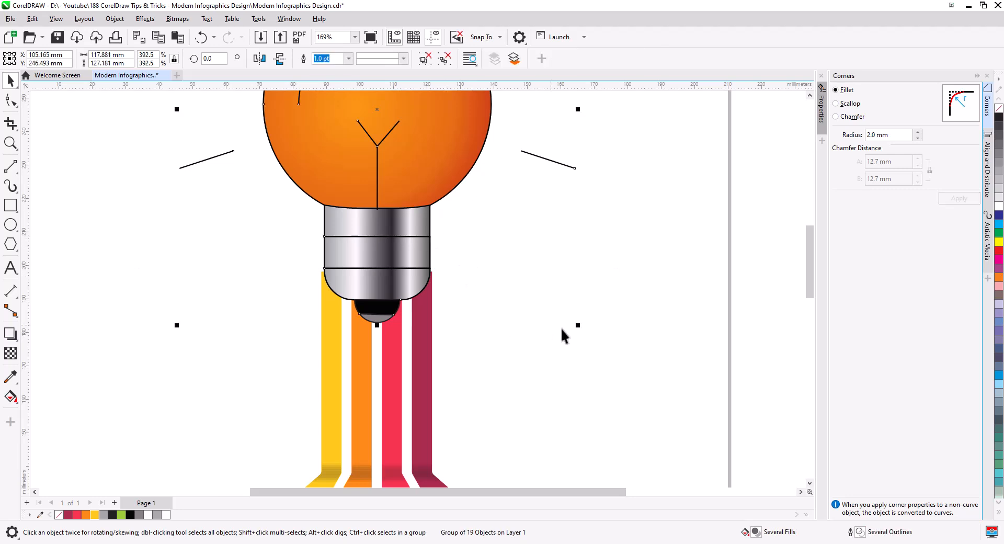
drag(578, 326, 587, 337)
shift+click(422, 349)
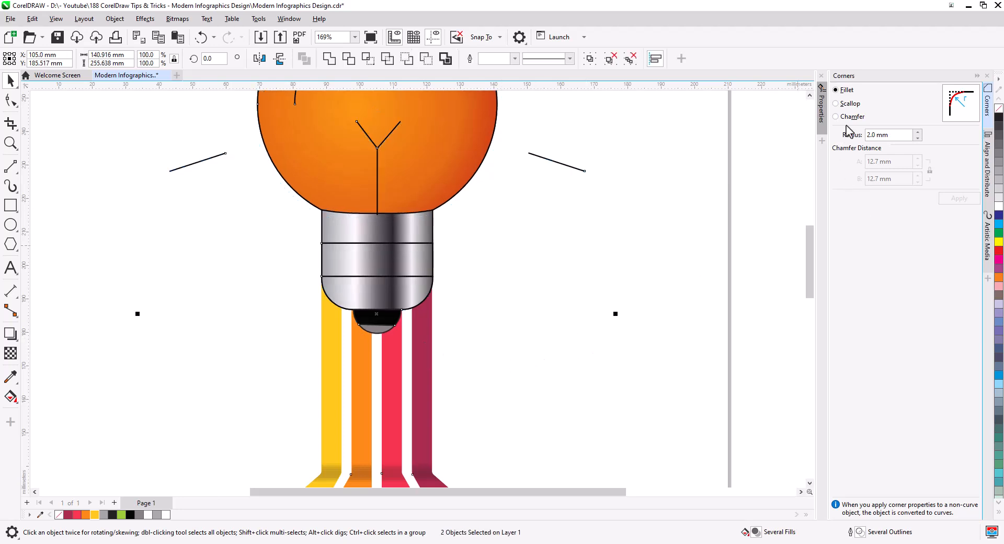
click(987, 173)
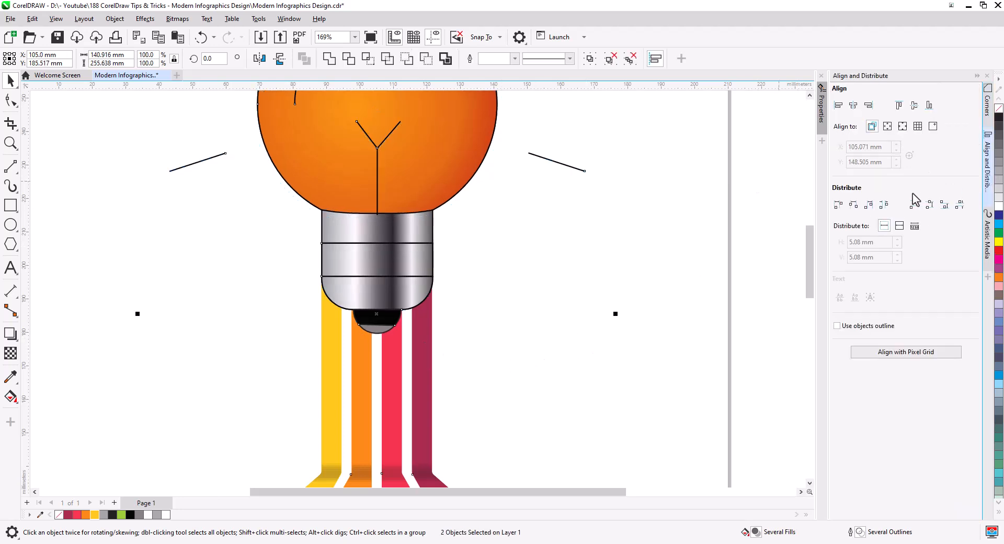
click(483, 287)
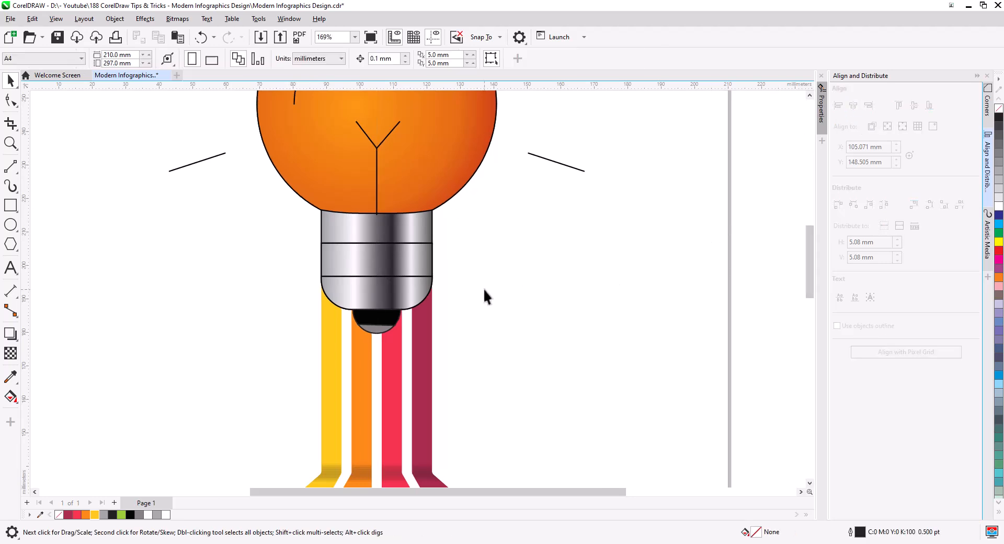
scroll(432, 299, down, 4)
scroll(477, 349, up, 1)
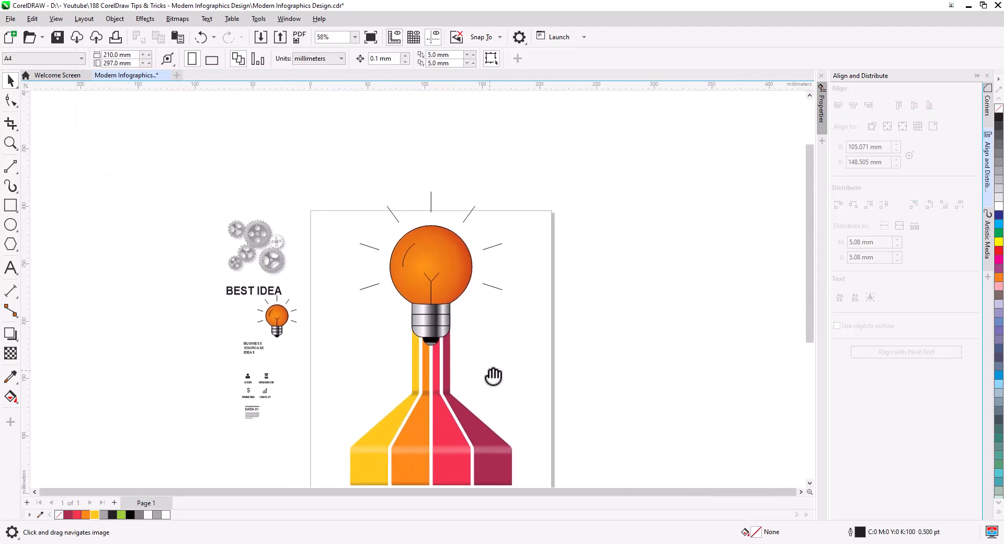
mouse_move(434, 329)
mouse_down()
mouse_move(436, 318)
mouse_move(440, 333)
mouse_up()
click(516, 342)
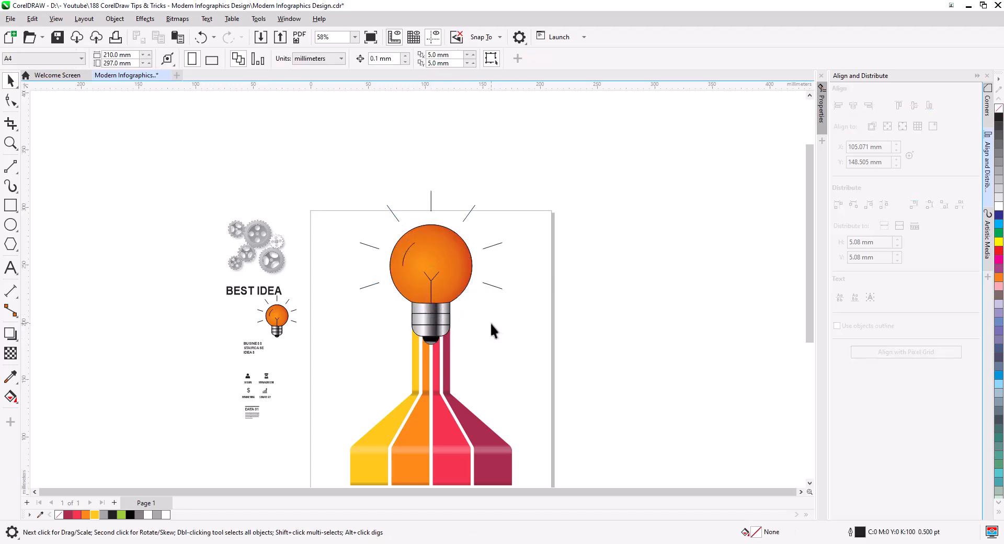
Step: Autofit the page size to all of the artwork
scroll(491, 329, down, 1)
drag(520, 344, 523, 314)
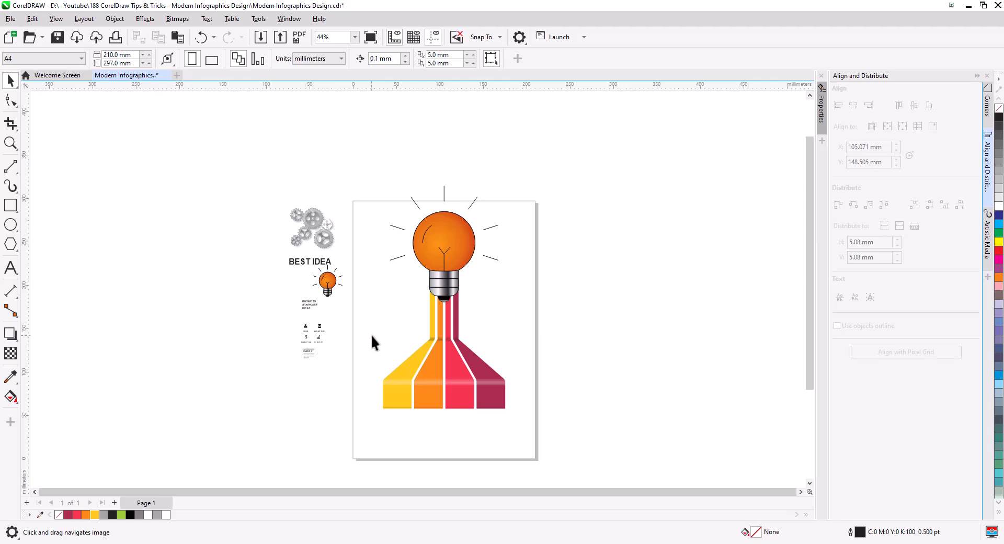
click(168, 58)
click(201, 95)
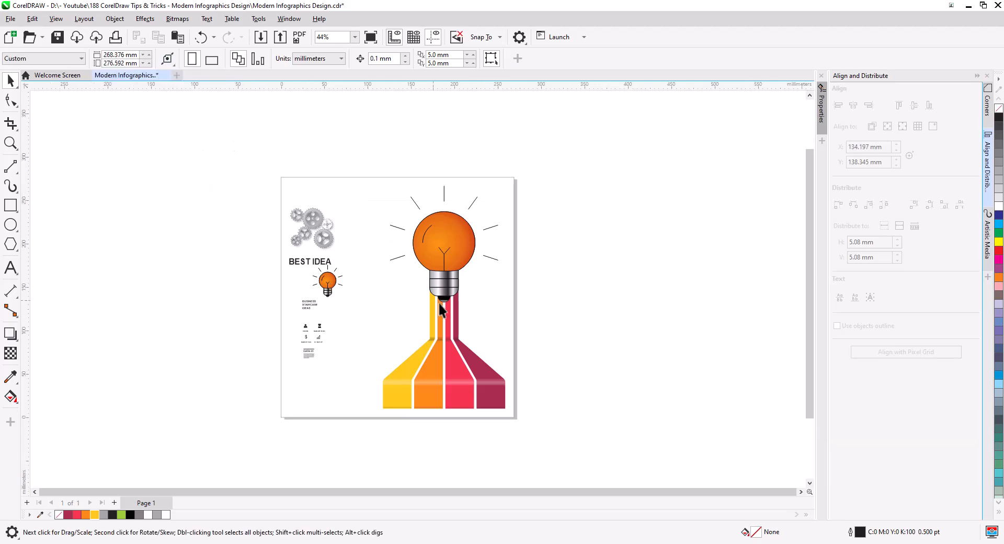
scroll(487, 336, up, 3)
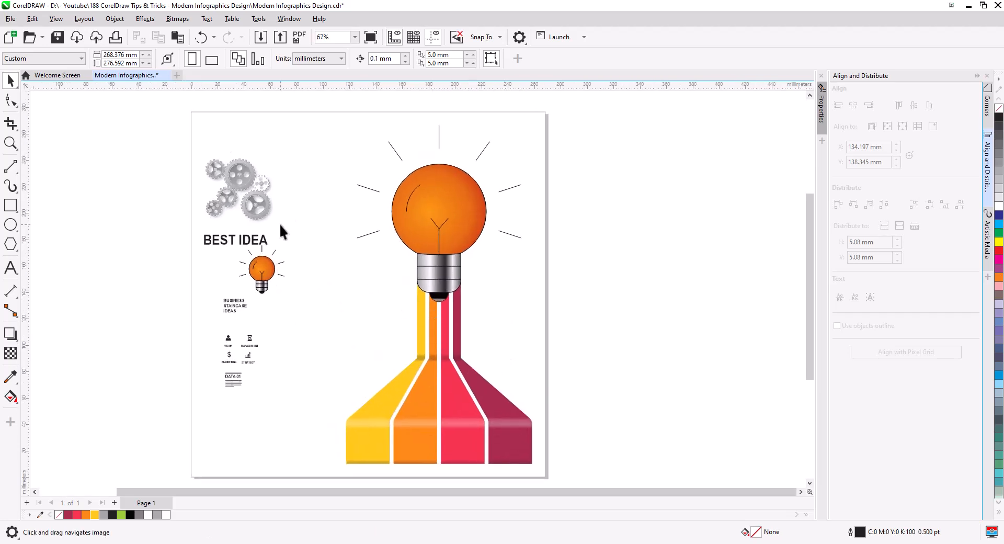
Step: Draw a rectangle about 212 × 277 mm around the big bulb and strips, and send it behind them
click(11, 205)
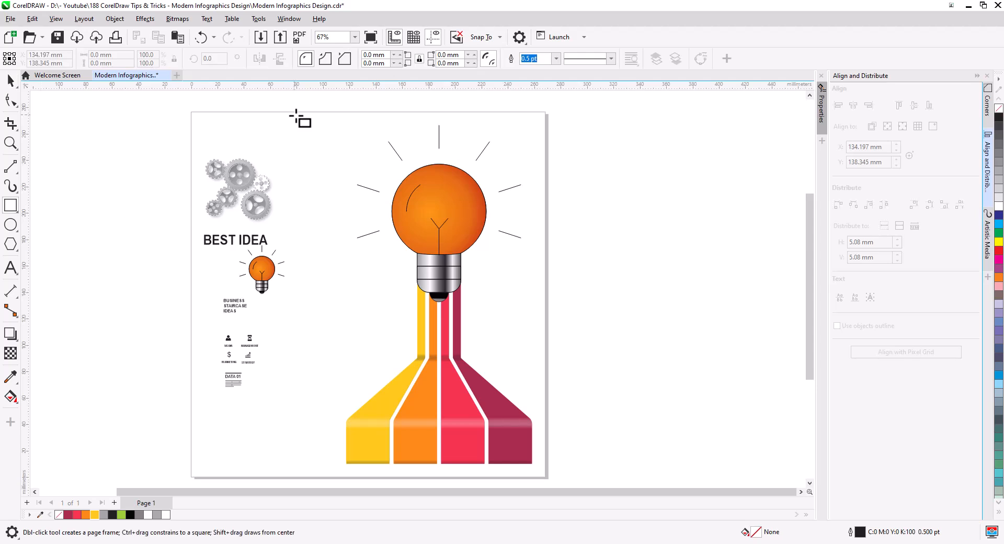
mouse_move(297, 112)
mouse_down()
mouse_move(341, 232)
mouse_move(439, 388)
mouse_move(544, 470)
mouse_move(577, 476)
mouse_up()
click(10, 80)
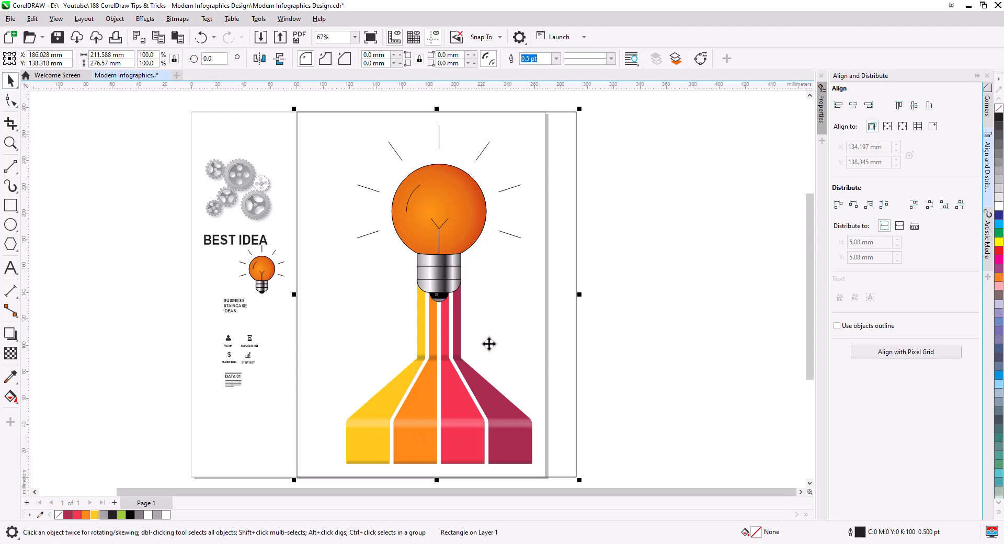
scroll(489, 343, down, 3)
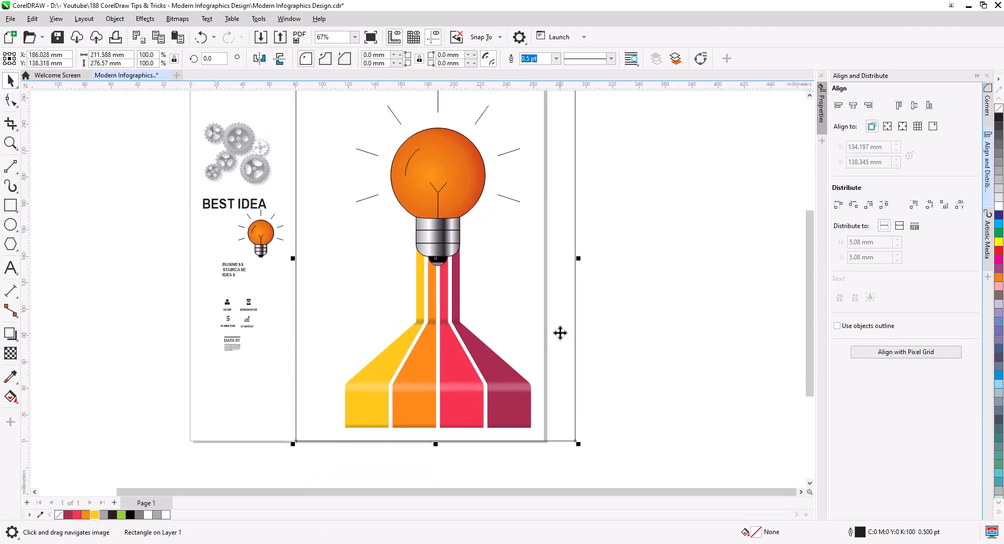
right_click(560, 332)
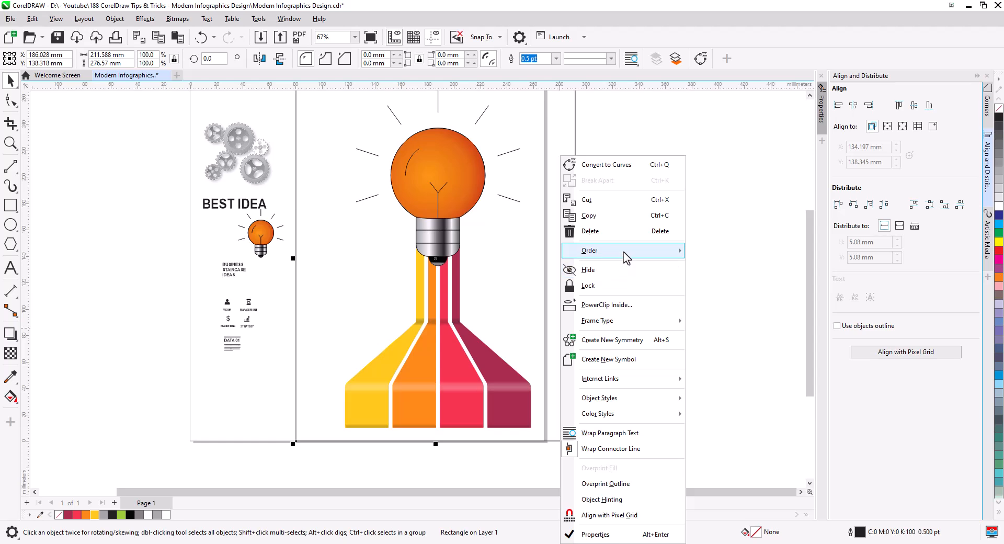
mouse_move(626, 256)
click(723, 269)
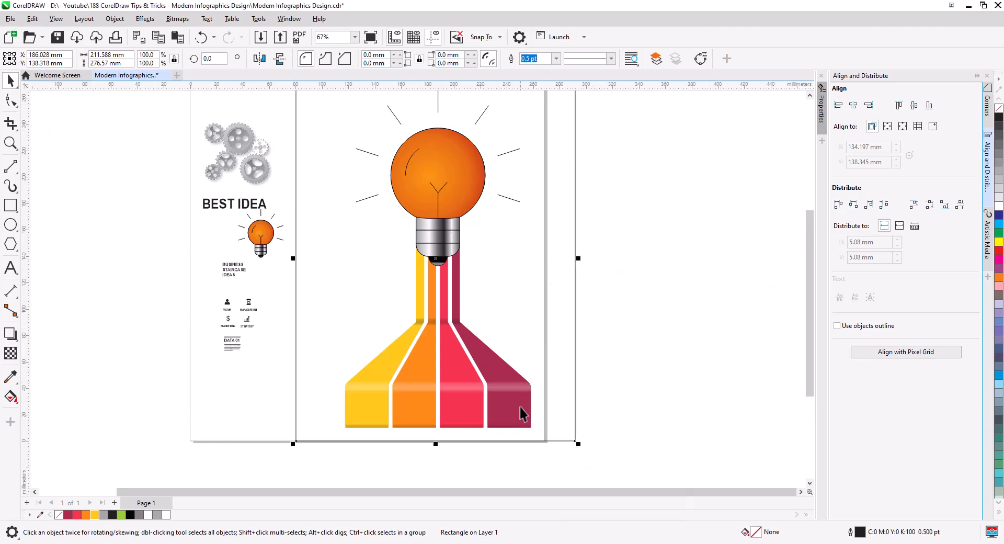
Step: Centre the background rectangle horizontally on the strips and fill it with the light grey #A9AAAC
shift+click(465, 396)
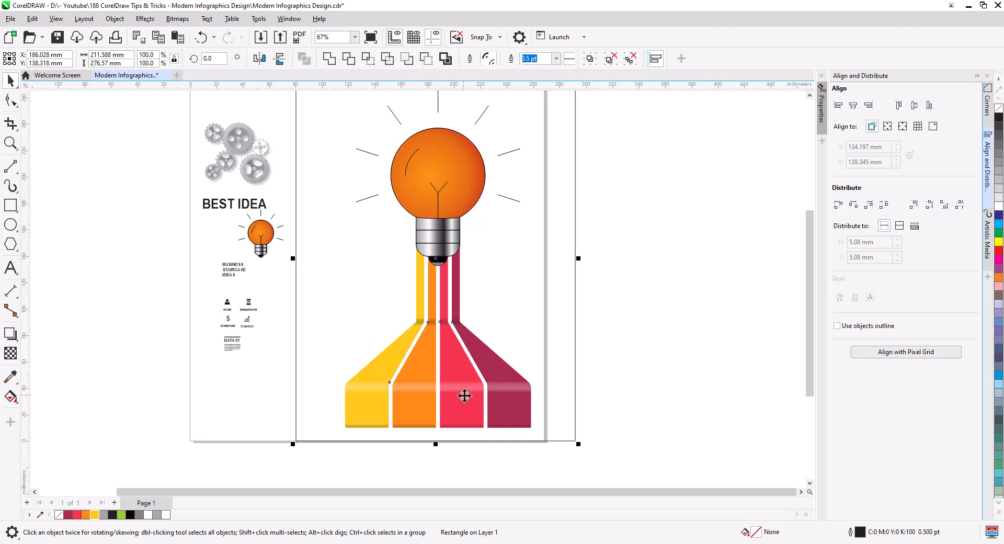
click(854, 107)
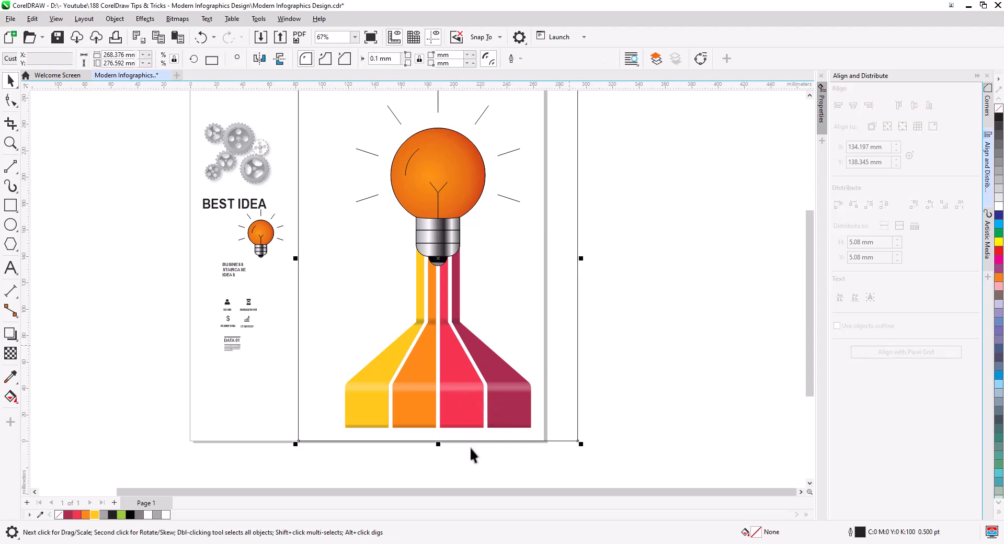
click(138, 514)
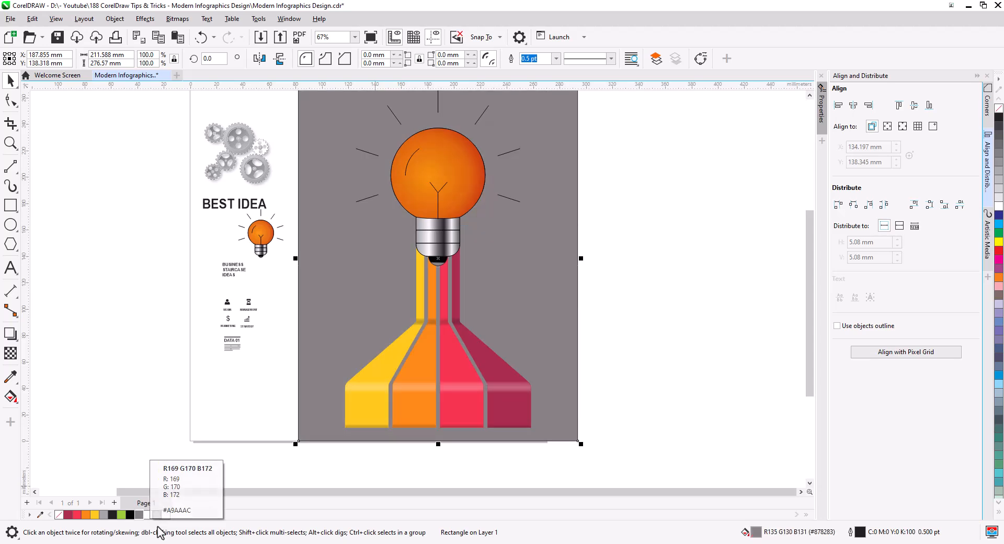
click(157, 515)
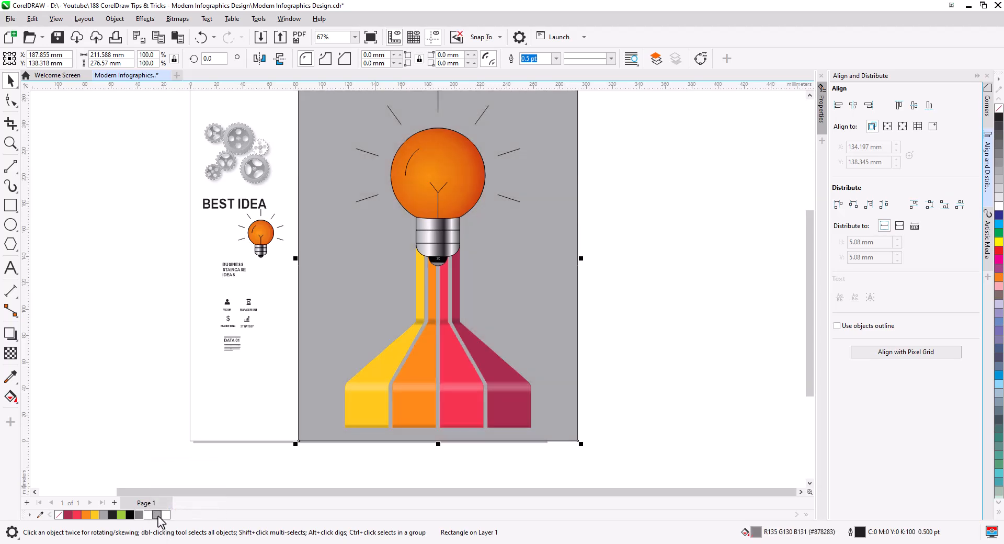
click(698, 427)
click(550, 314)
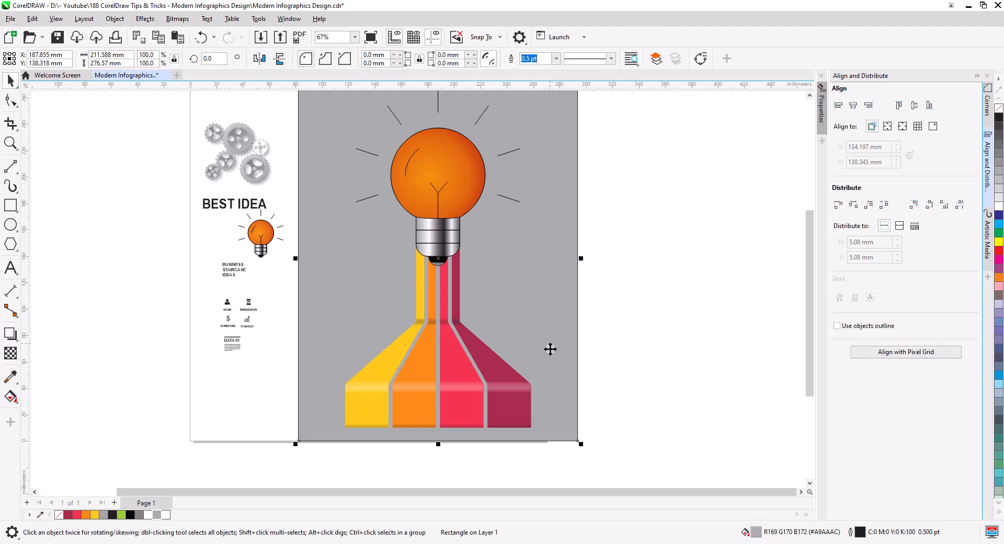
Step: Stretch the grey background rectangle on all sides to about 239 × 337 mm
scroll(550, 349, down, 1)
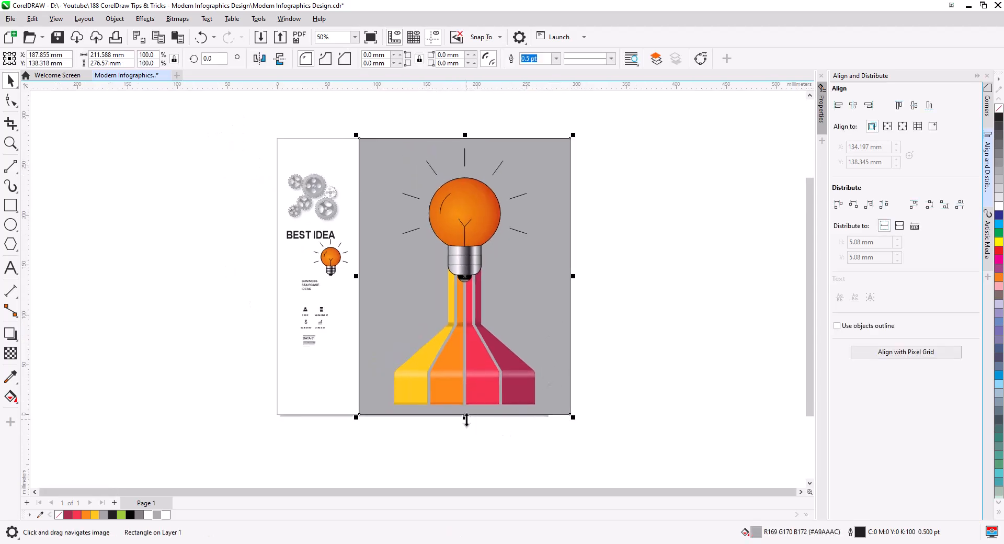
drag(465, 418, 467, 453)
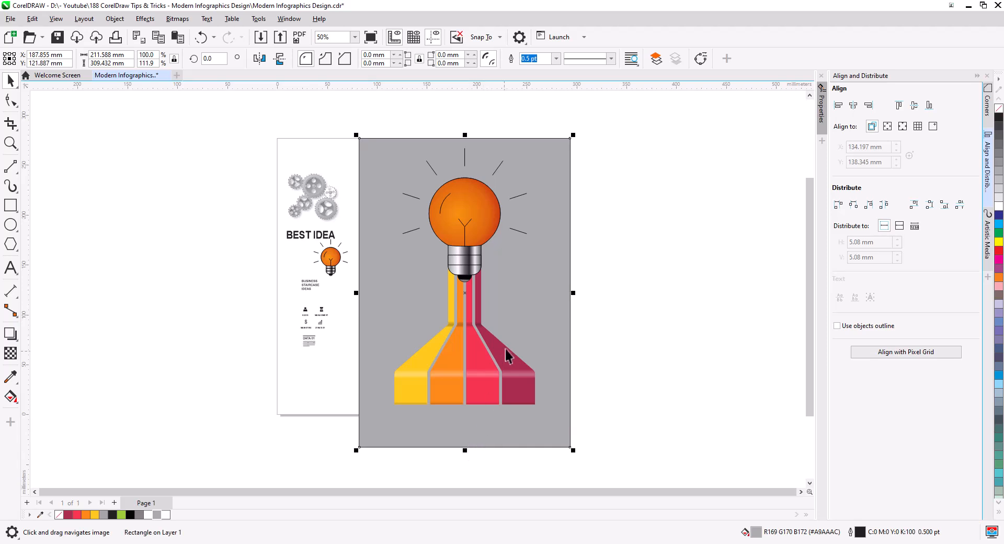
drag(464, 135, 468, 107)
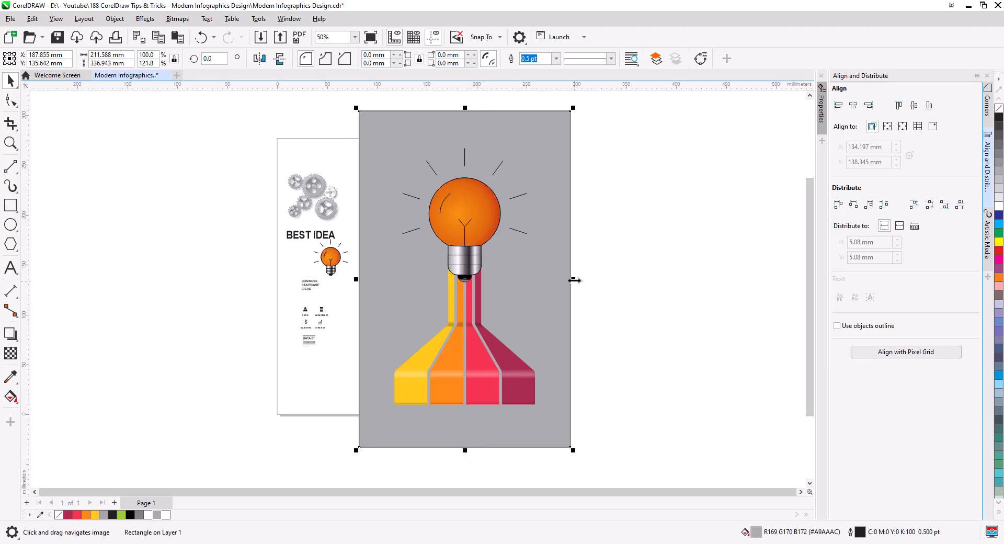
drag(574, 280, 587, 281)
click(622, 332)
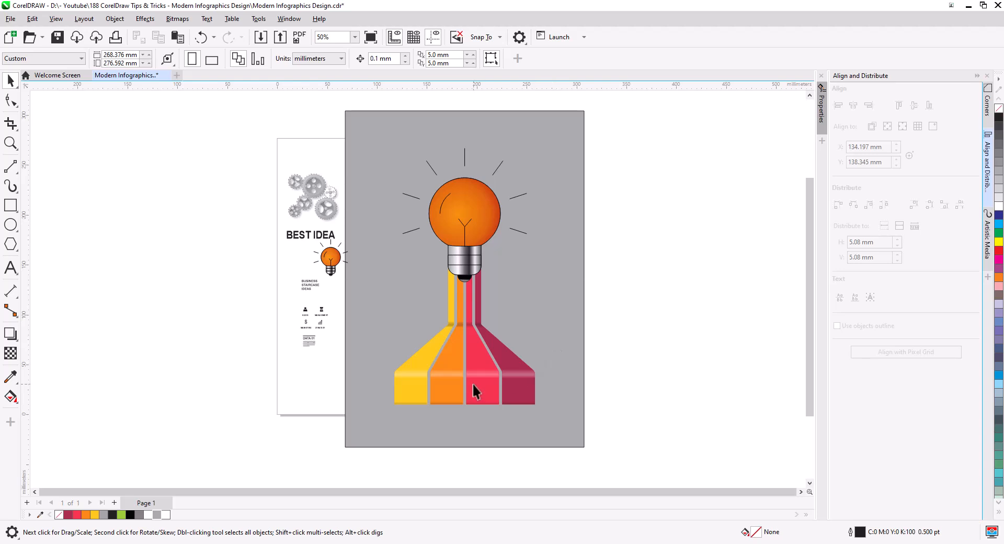
Step: Cut the loose gears, title, small bulb, texts and icons, and autofit the page to the remaining artwork with a 10 mm margin
drag(378, 368, 378, 369)
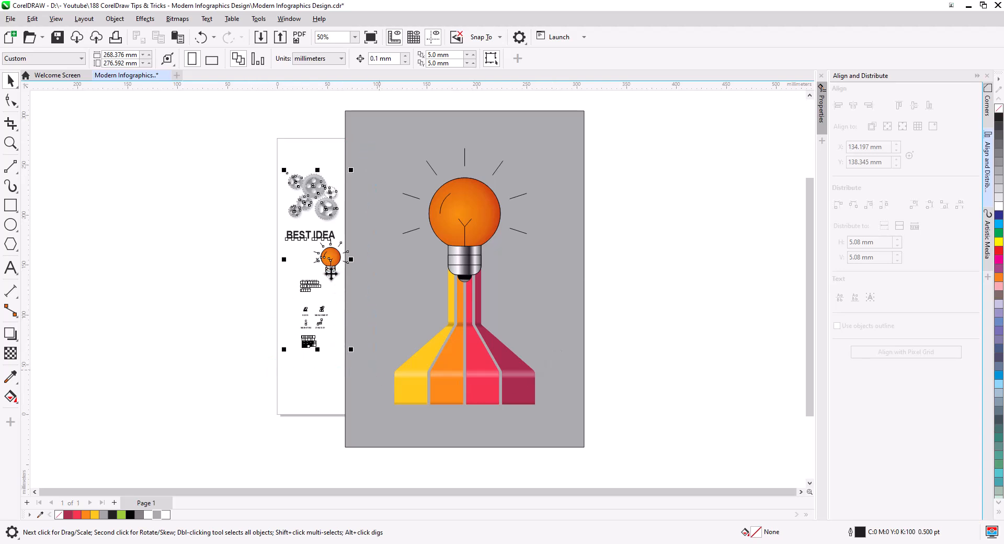
drag(337, 287, 293, 287)
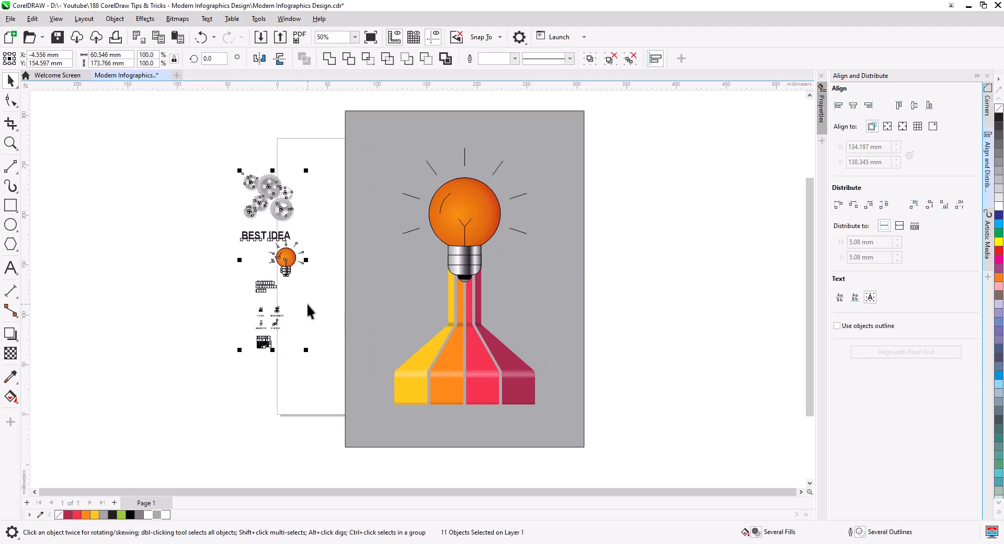
key(Delete)
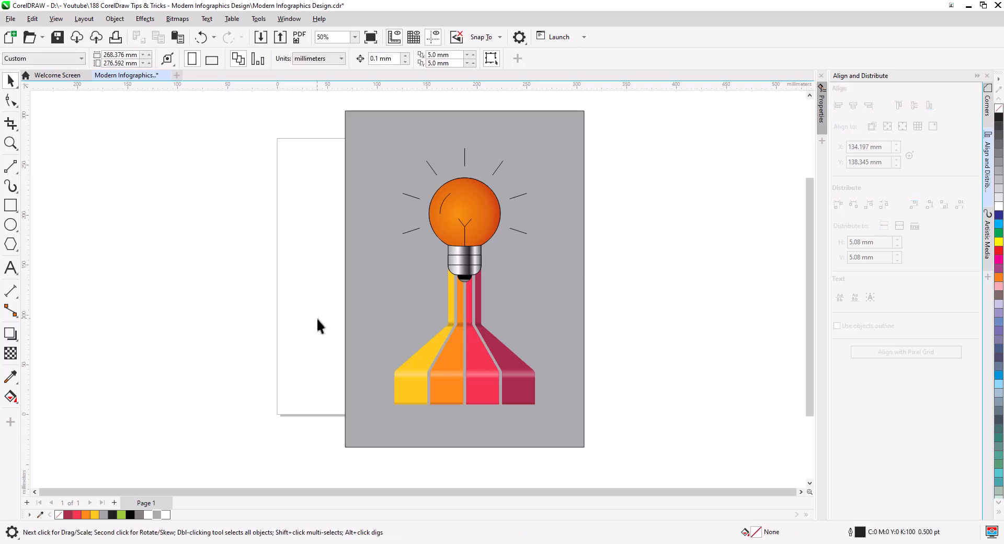
click(167, 58)
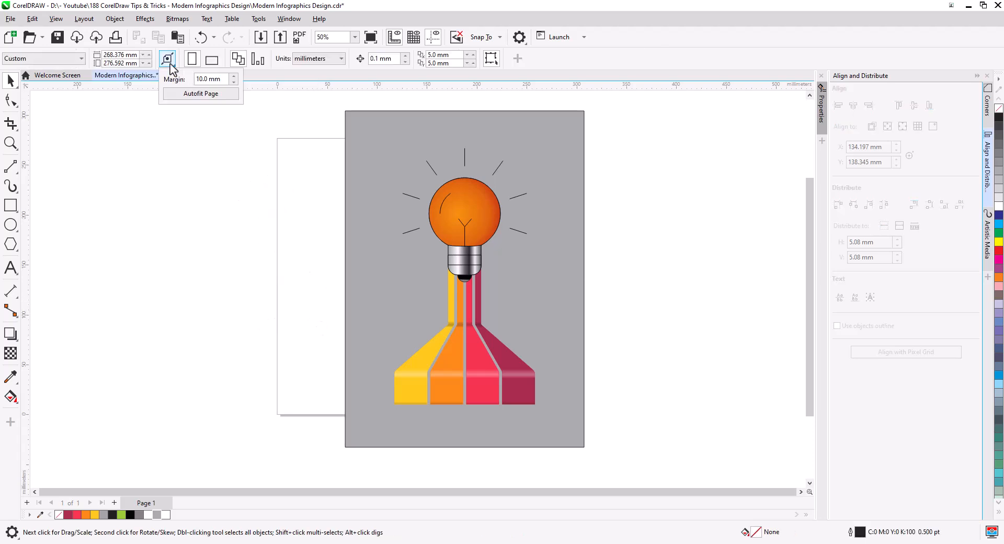
click(201, 93)
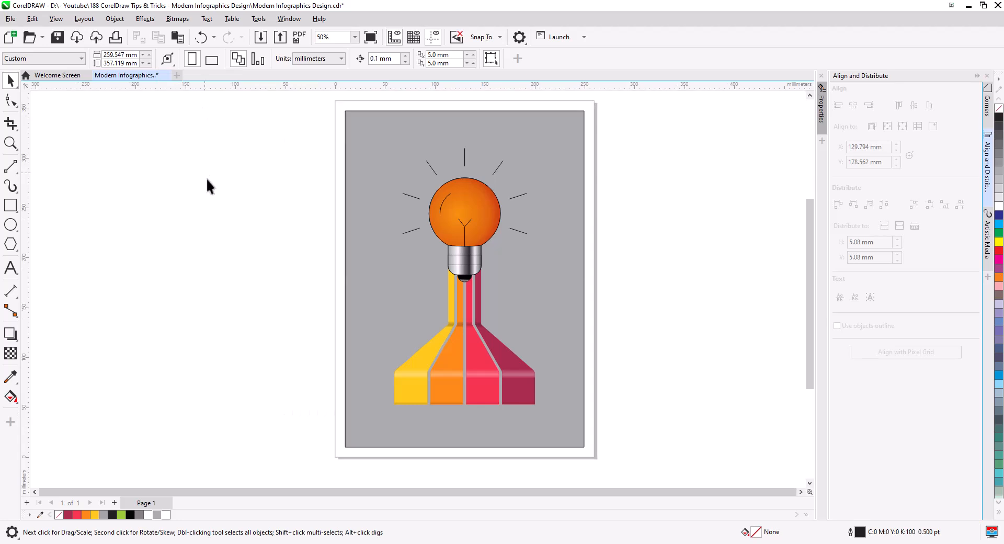
Step: Paste the cut gears, title, small bulb, texts and icons back and move them off the page beside the background
key(ctrl+v)
drag(338, 267, 300, 266)
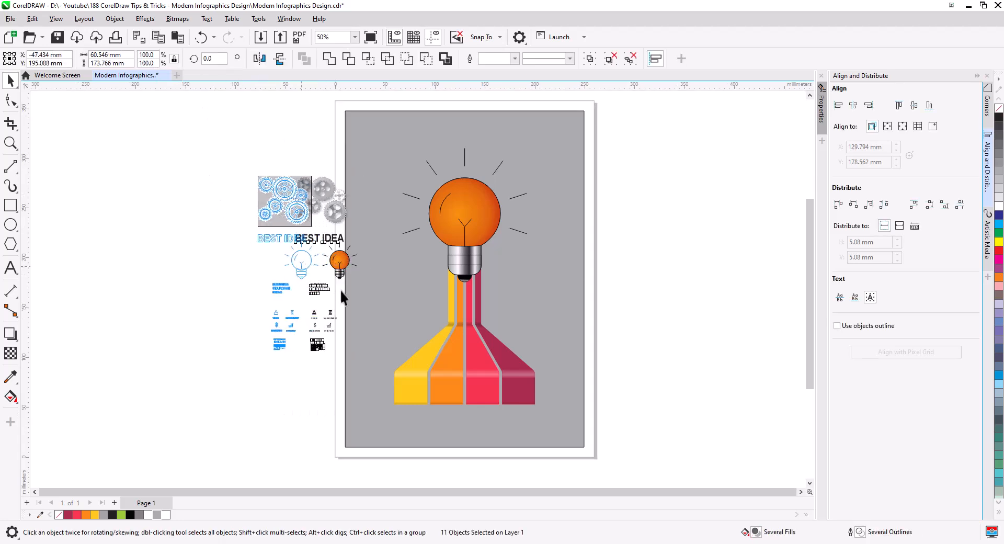
click(637, 325)
Step: Remove the outline from the grey background rectangle and lock it in place
click(574, 268)
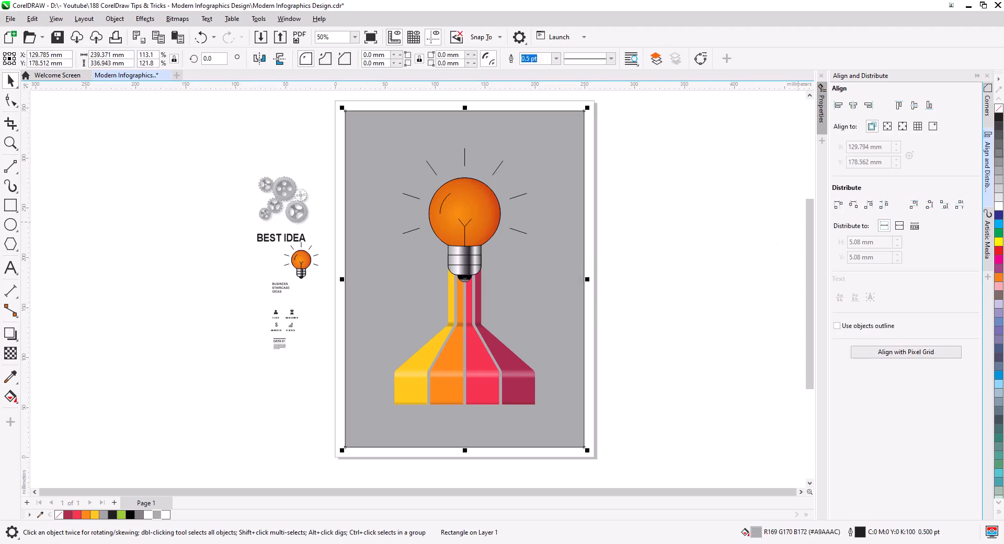
right_click(997, 113)
right_click(564, 271)
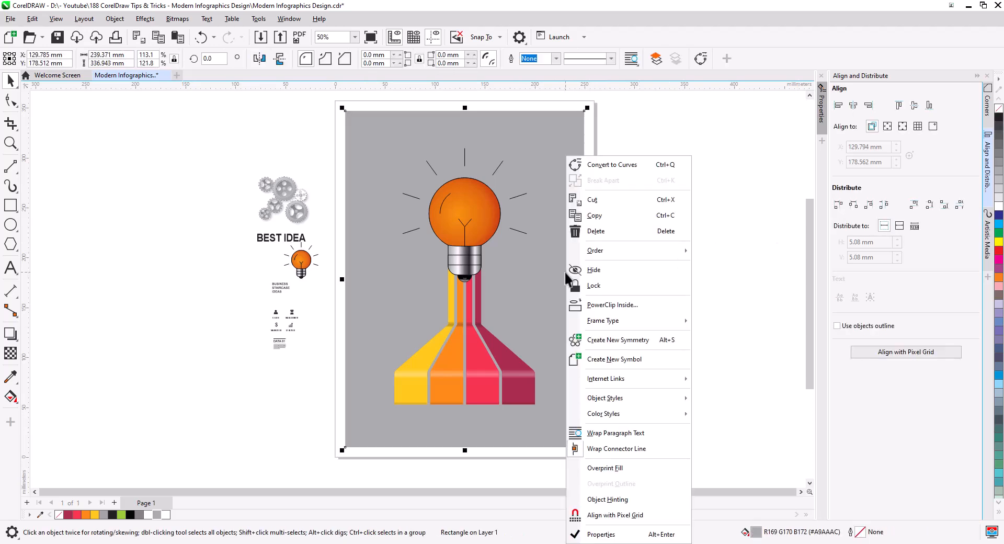
click(599, 286)
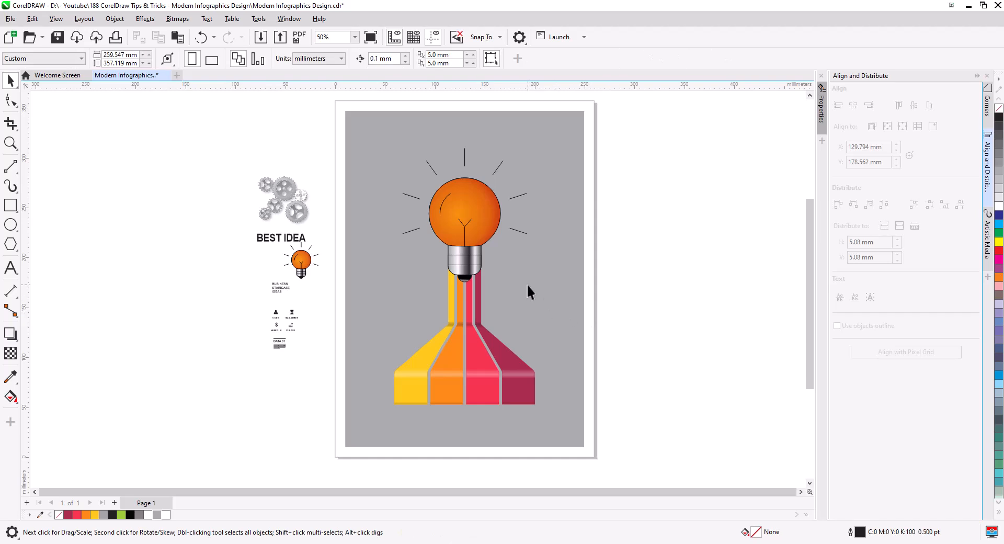
Step: Place a copy of the gear group over the large bulb's left side and enlarge it to about 93 × 87 mm
scroll(475, 238, up, 2)
drag(480, 264, 482, 320)
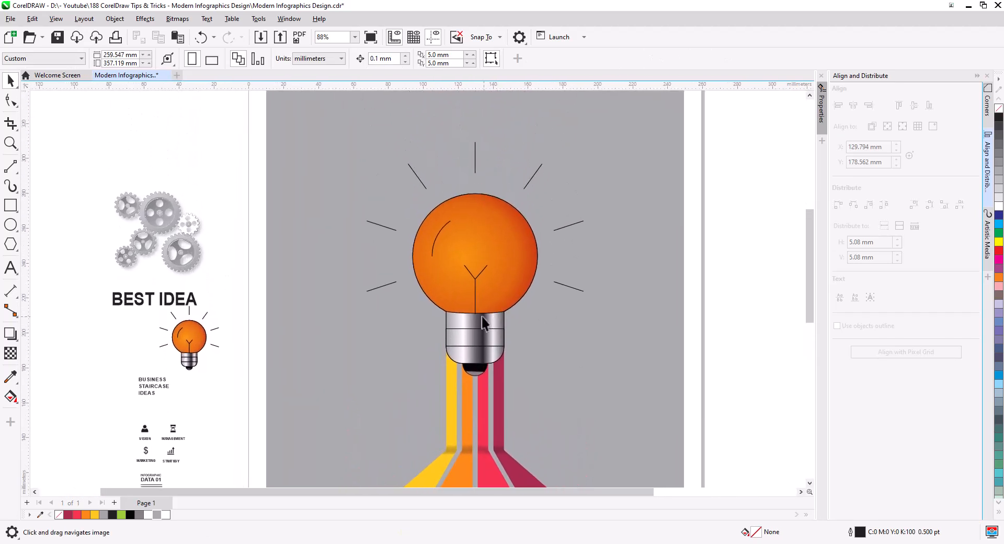
click(199, 249)
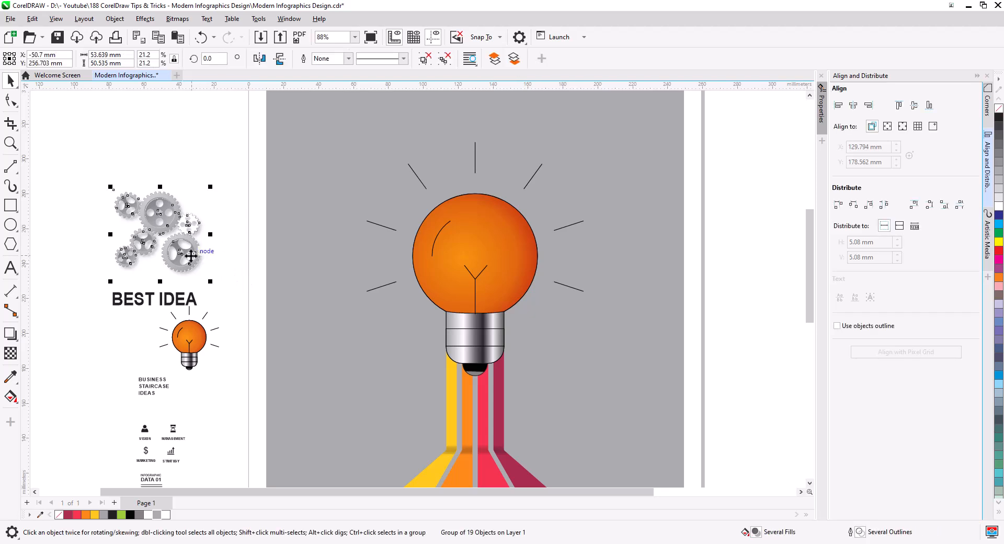
drag(195, 253, 418, 238)
click(442, 271)
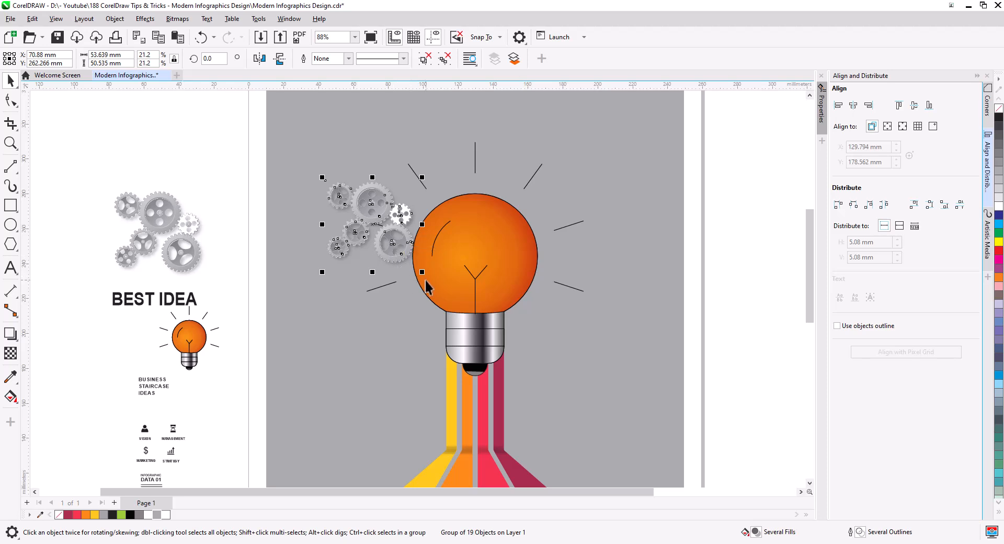
drag(423, 273, 495, 339)
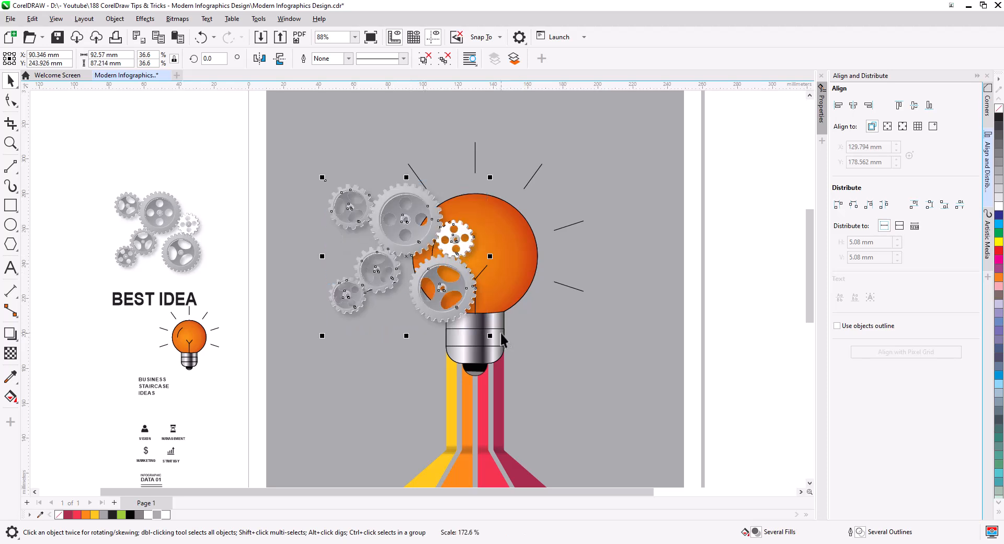
Step: Bring the large light bulb in front of the copied gears
click(521, 286)
right_click(519, 275)
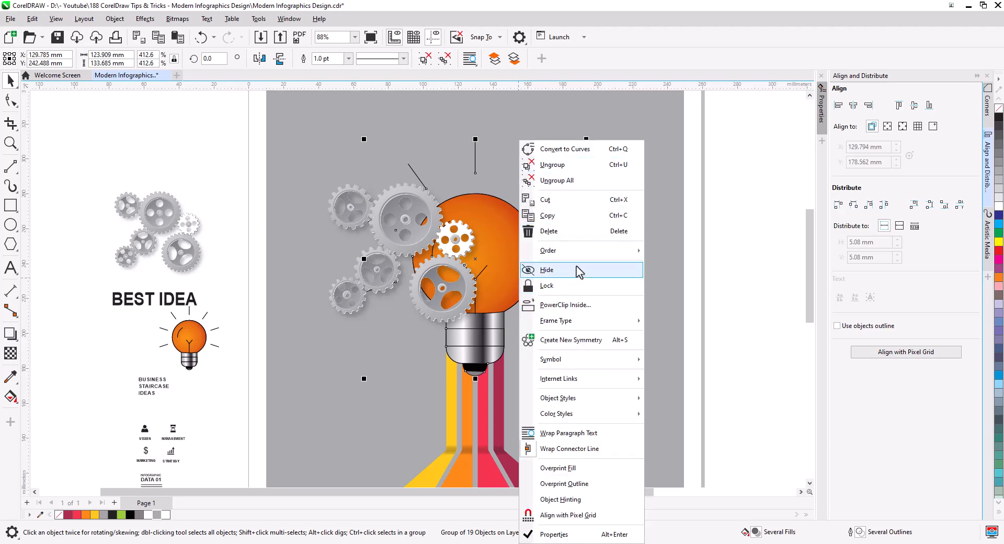
mouse_move(580, 254)
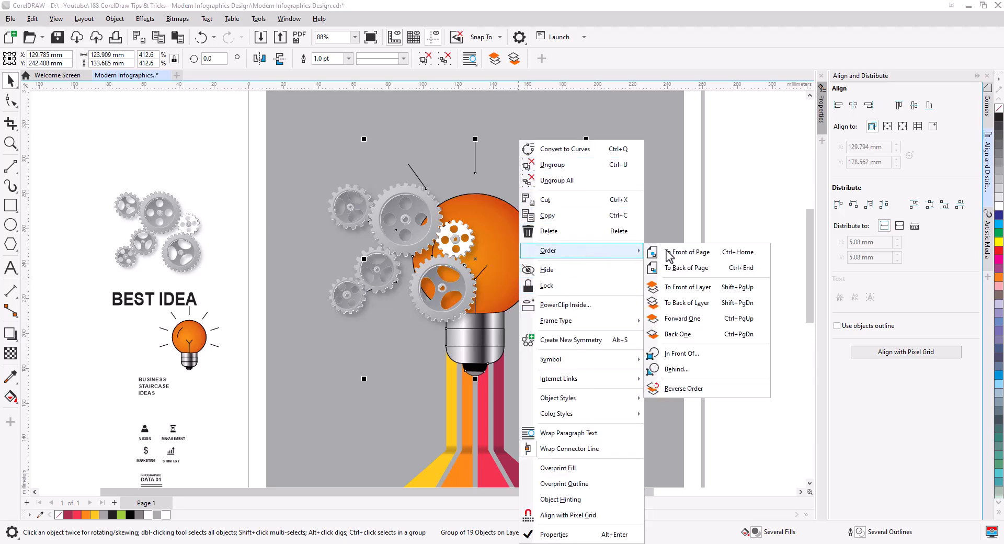
click(694, 270)
key(Escape)
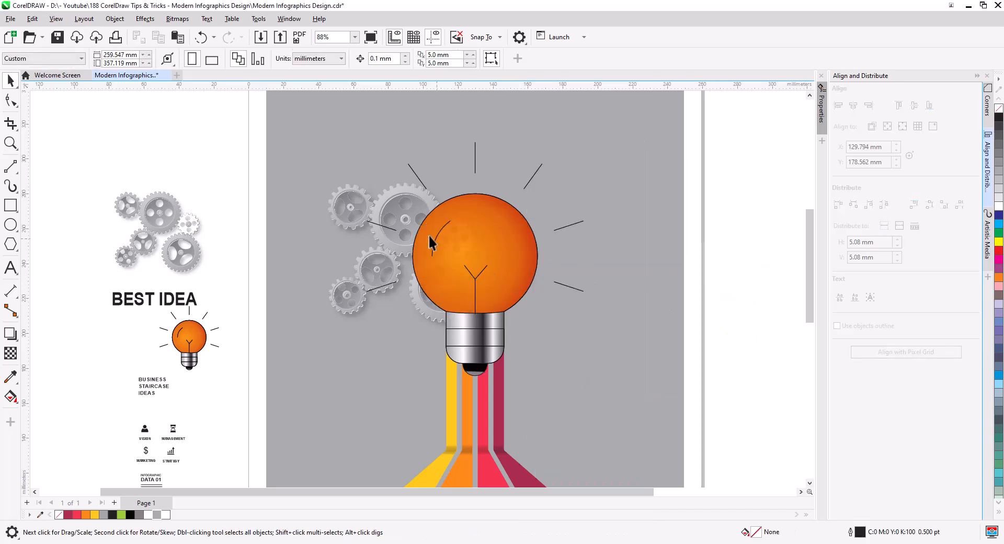
Step: Enlarge the gears behind the large bulb to about 176 × 165 mm and shift them so they surround it
click(407, 199)
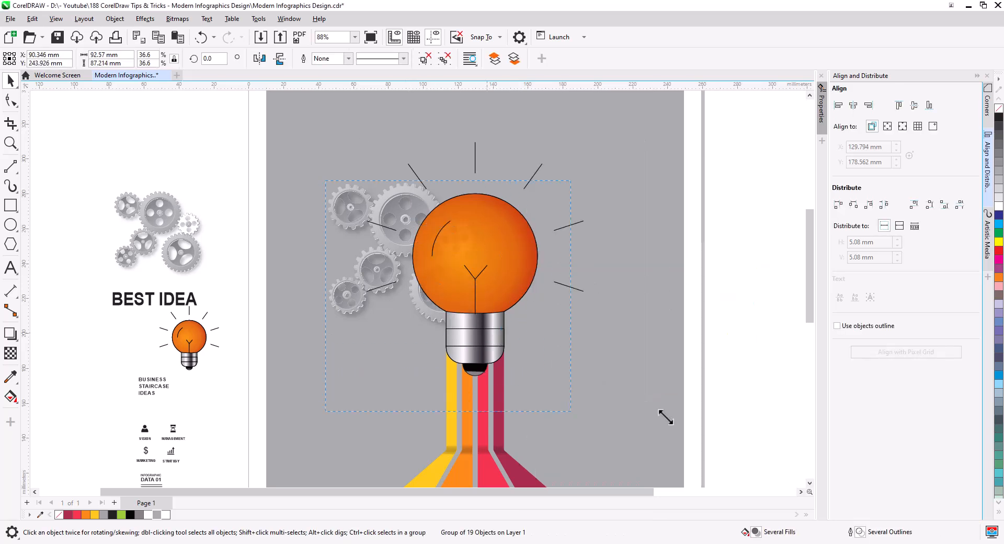
drag(665, 417, 665, 417)
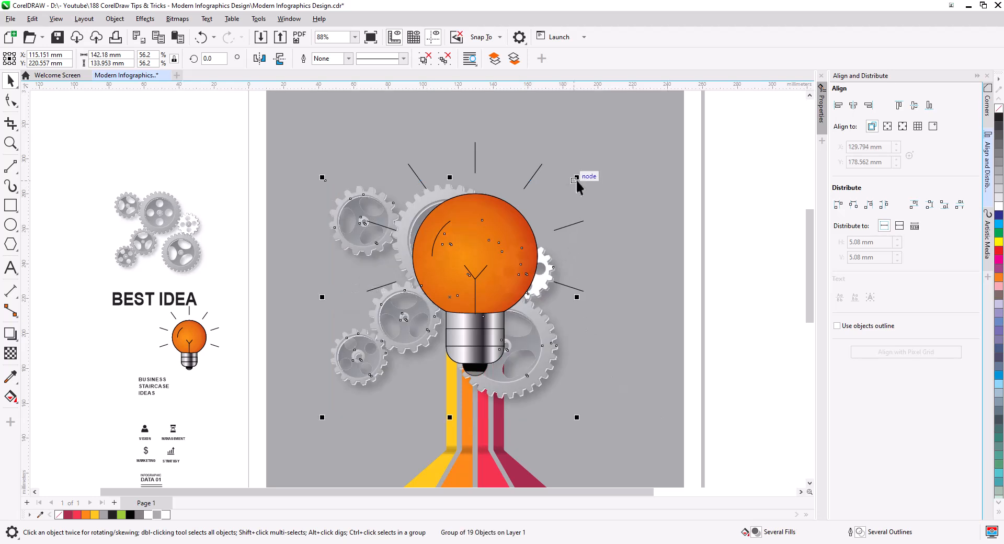
drag(577, 178, 582, 176)
drag(643, 126, 648, 119)
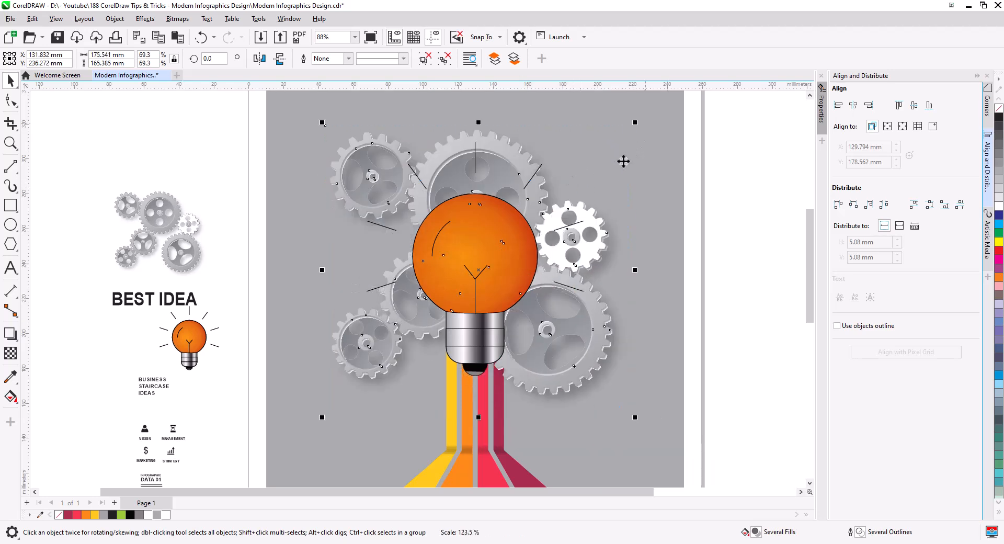
drag(593, 325, 600, 345)
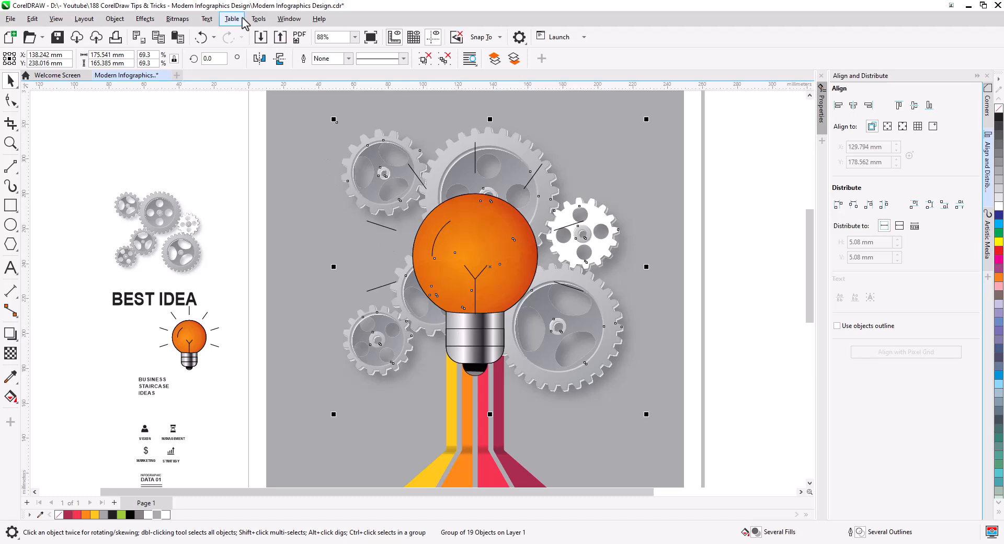
Step: Convert the large gear group to a 300 dpi RGB Color (24-bit) bitmap with a transparent background
click(178, 19)
click(194, 35)
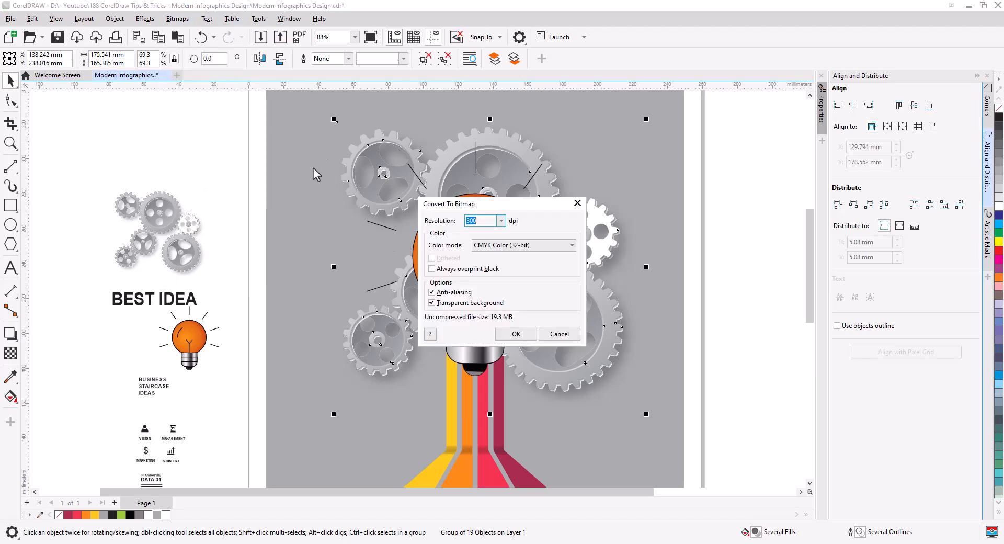
click(503, 245)
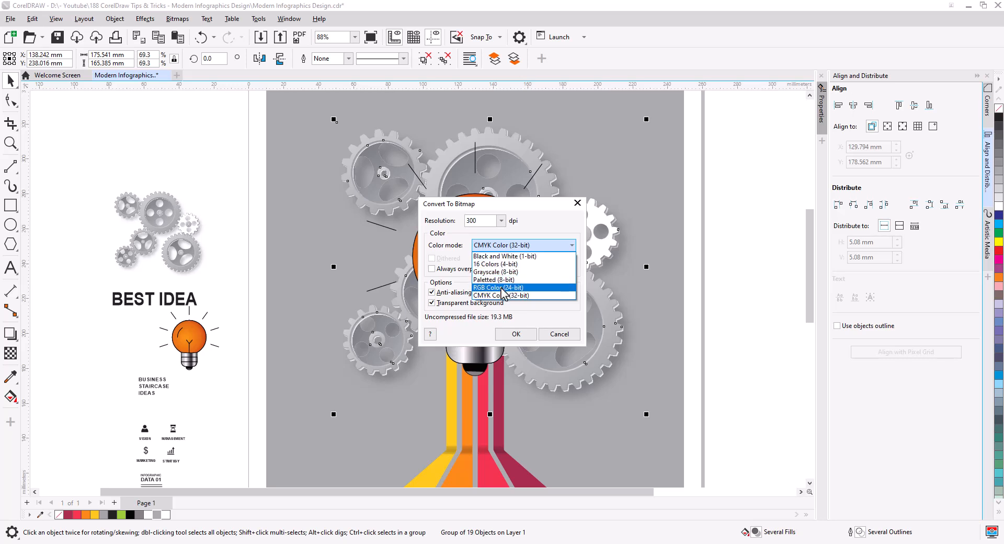
click(502, 287)
click(527, 336)
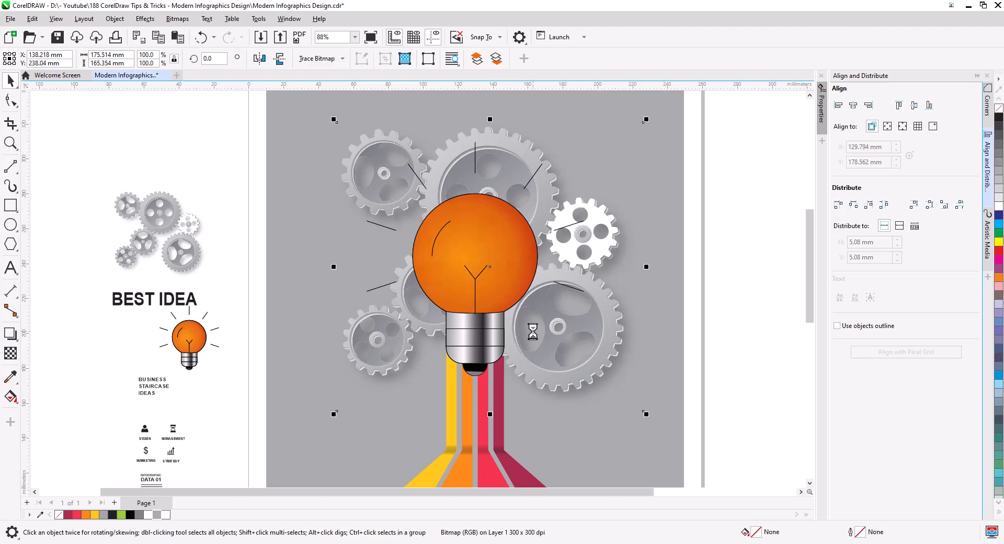
Step: Apply a uniform transparency of 47 to the large gears bitmap
click(10, 353)
drag(467, 421, 478, 423)
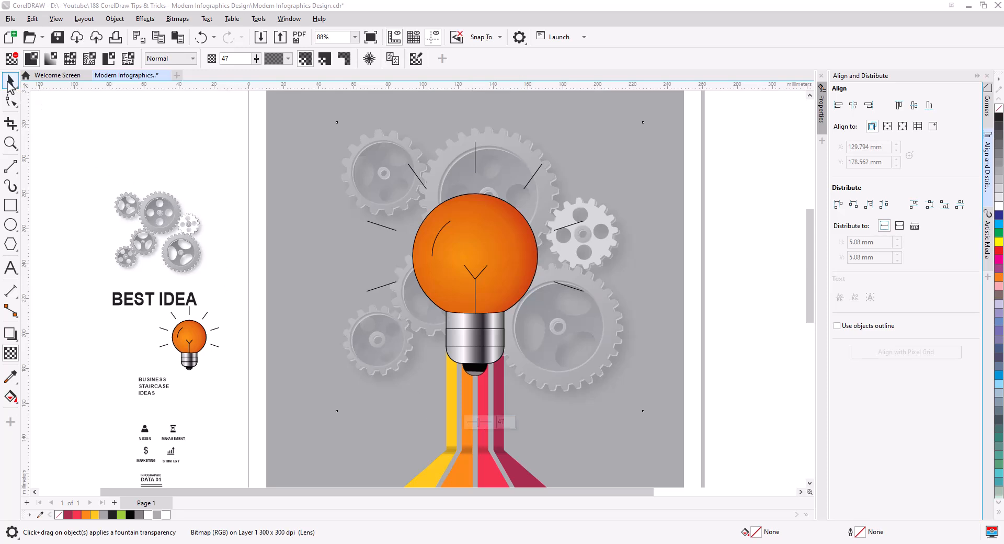
click(10, 80)
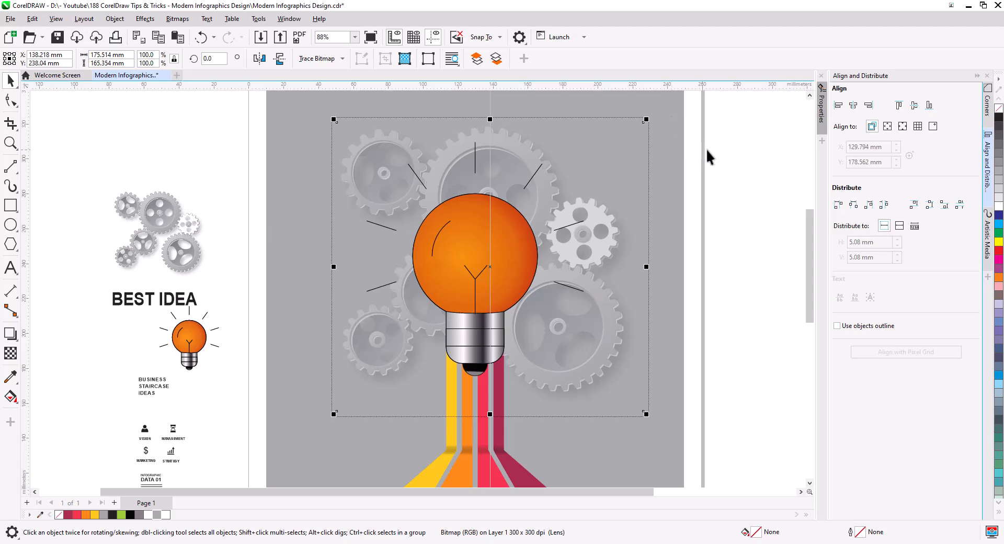
Step: Align the gears bitmap with the large bulb on their horizontal centres
key(alt)
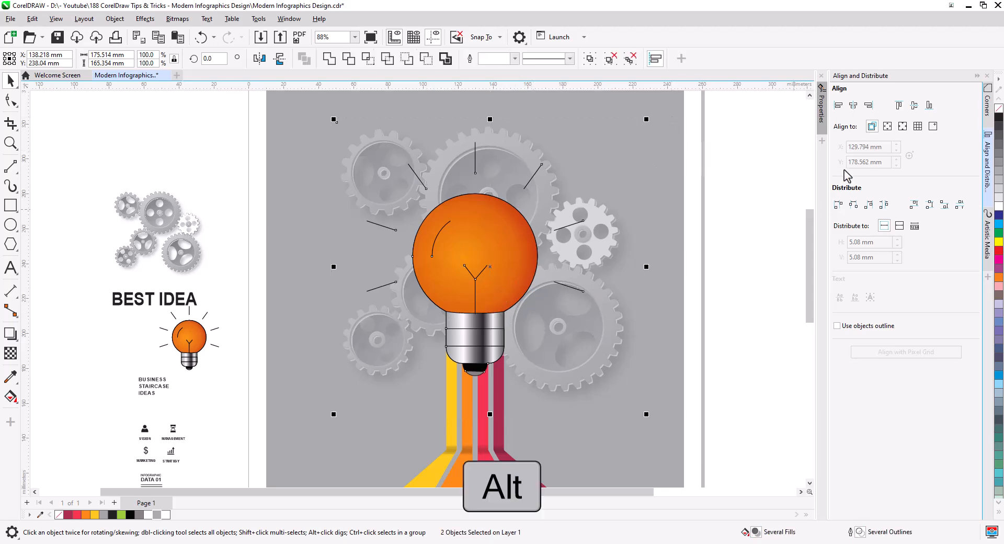
click(854, 105)
click(741, 234)
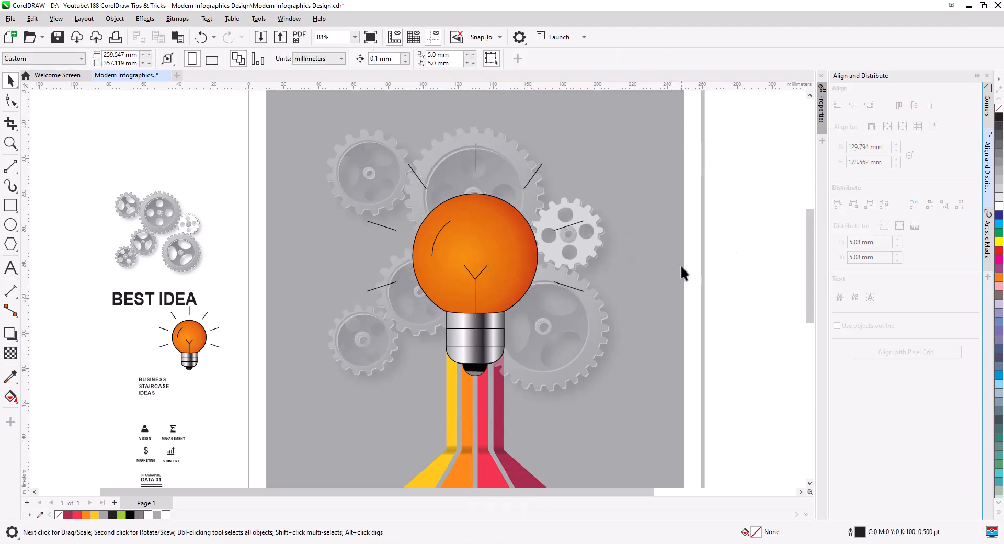
Step: Draw a horizontal line about 147 mm long along the bottom edge of the four strips and give it a 2 pt outline
scroll(591, 274, down, 1)
drag(625, 329, 605, 255)
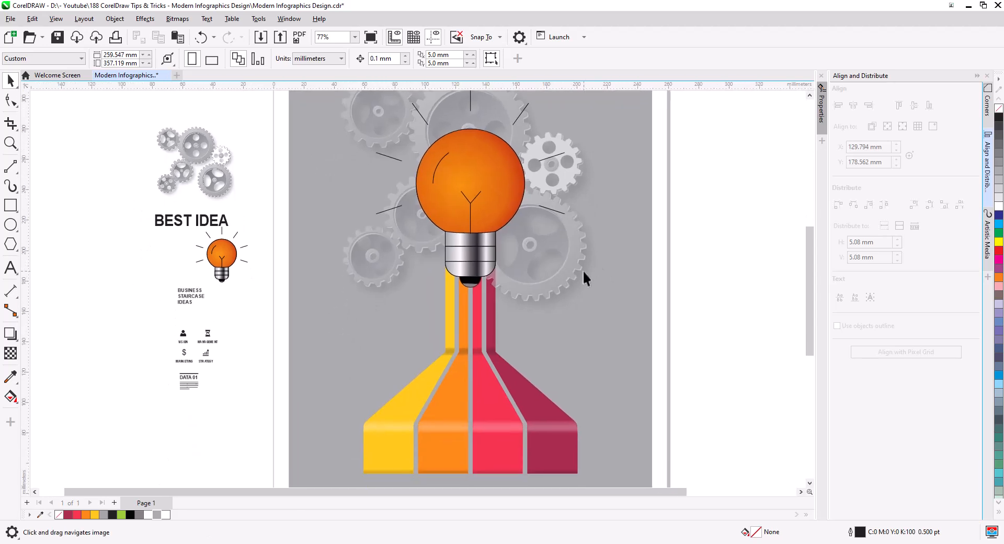
scroll(585, 282, down, 2)
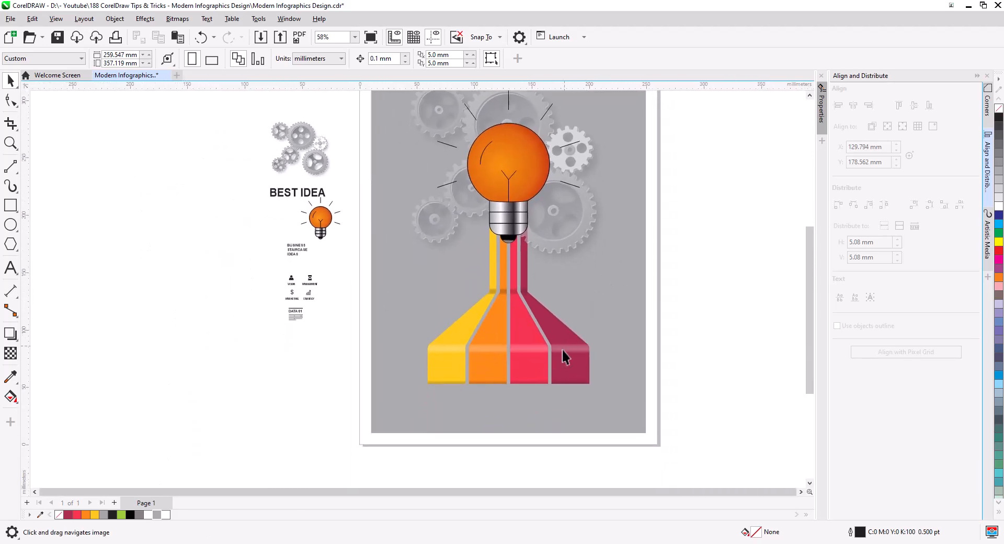
scroll(536, 397, up, 4)
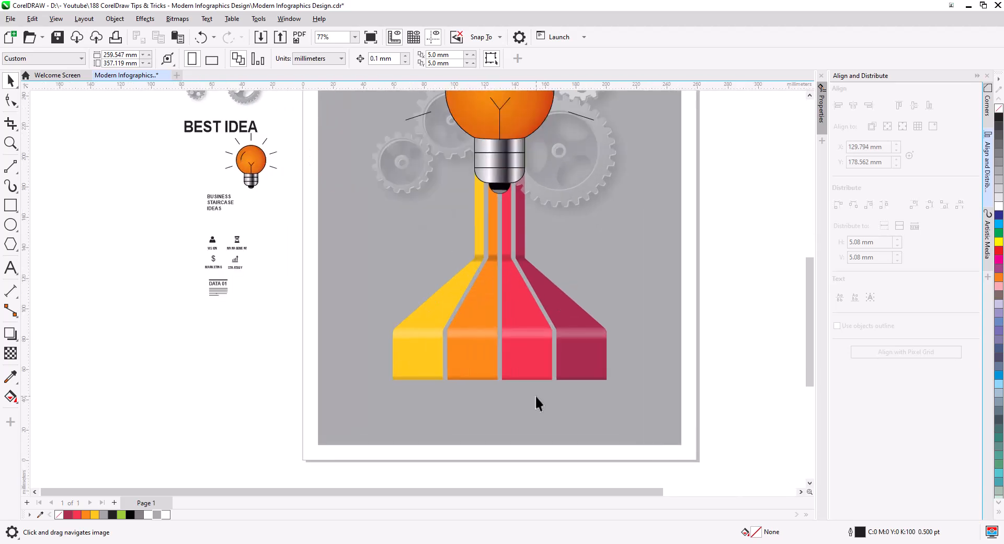
drag(536, 400, 541, 393)
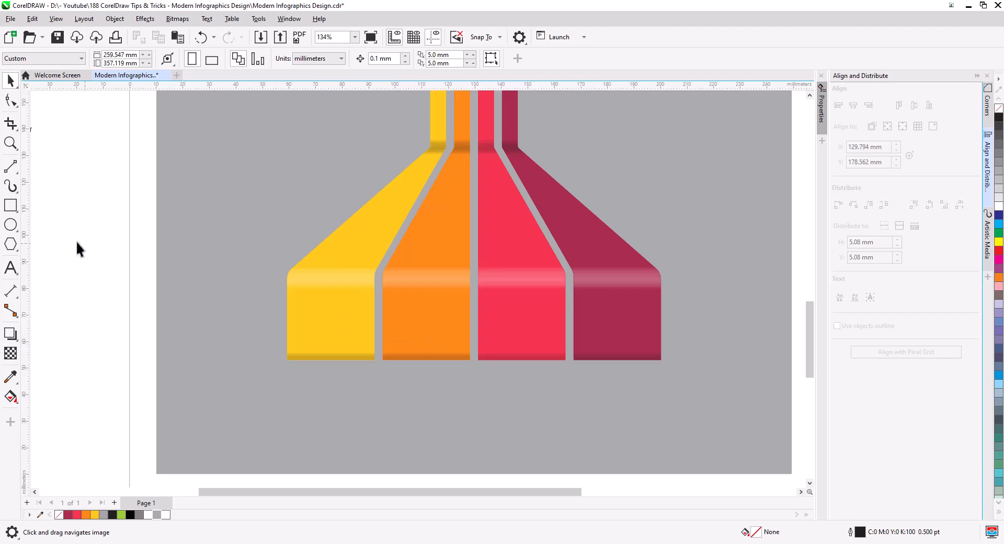
click(13, 171)
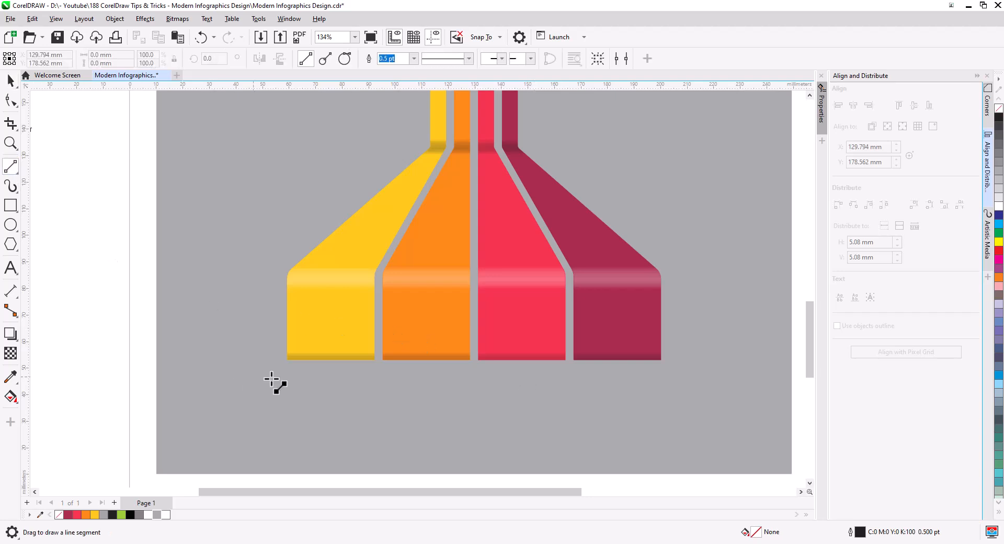
drag(289, 359, 664, 359)
key(space)
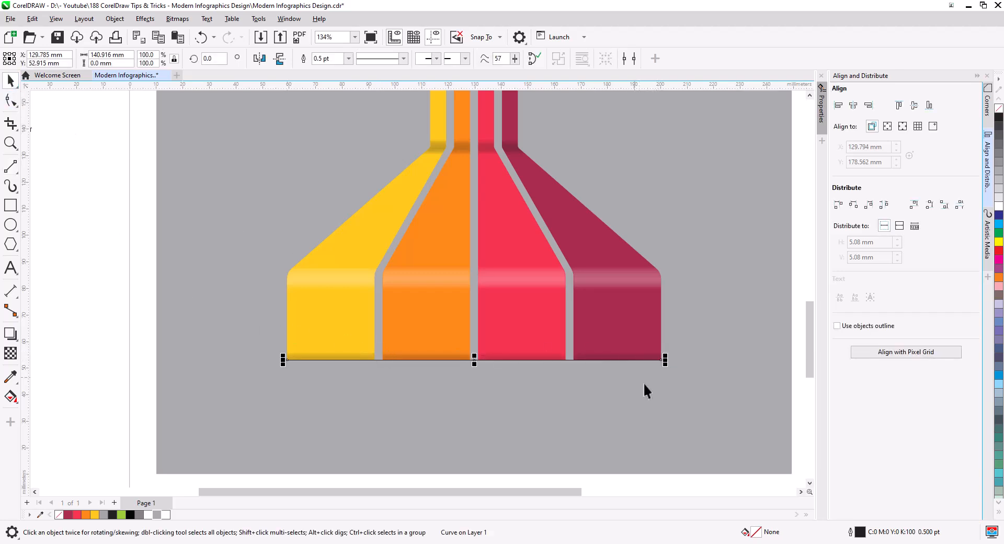
drag(665, 362, 672, 369)
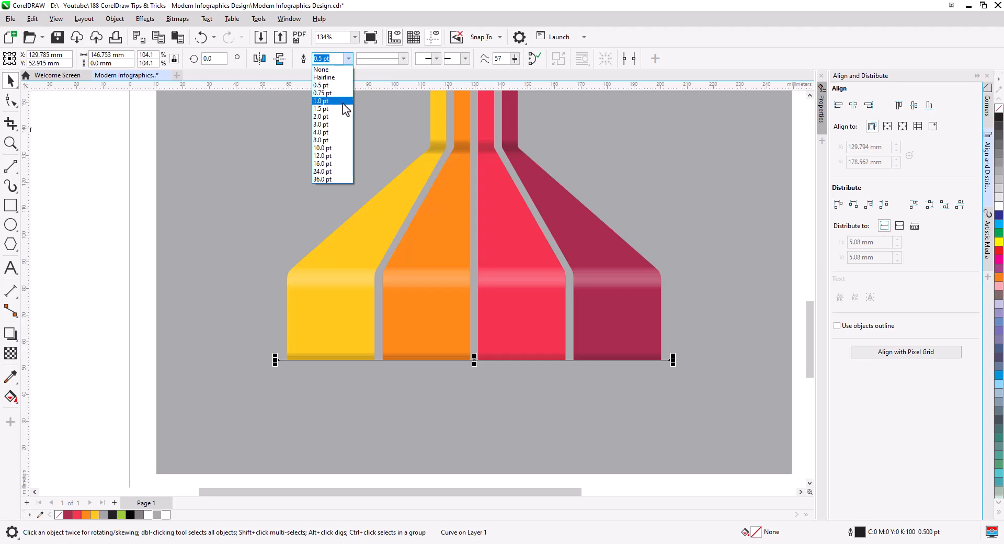
click(341, 116)
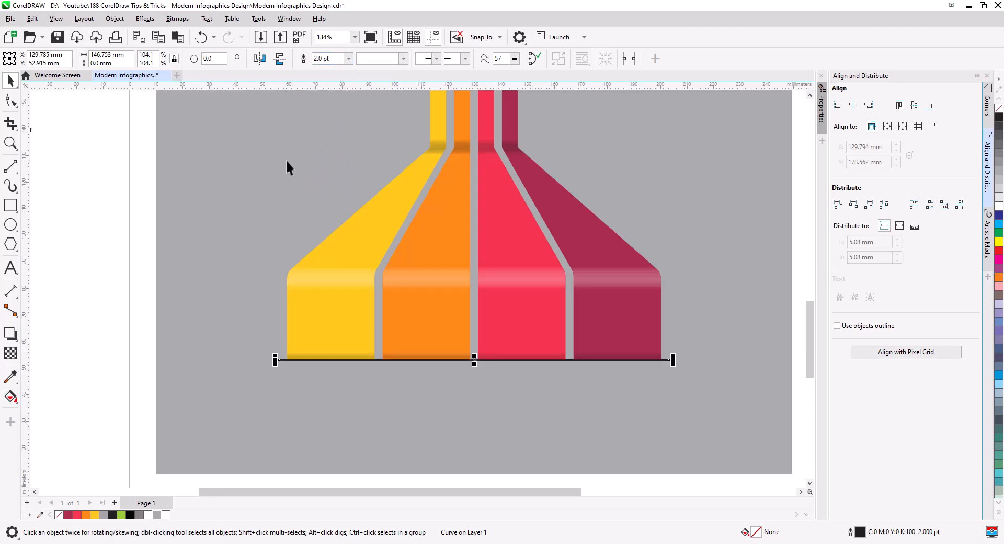
Step: Apply a Motion Blur with distance 415 and direction 0 to the line beneath the strips
click(145, 21)
mouse_move(159, 103)
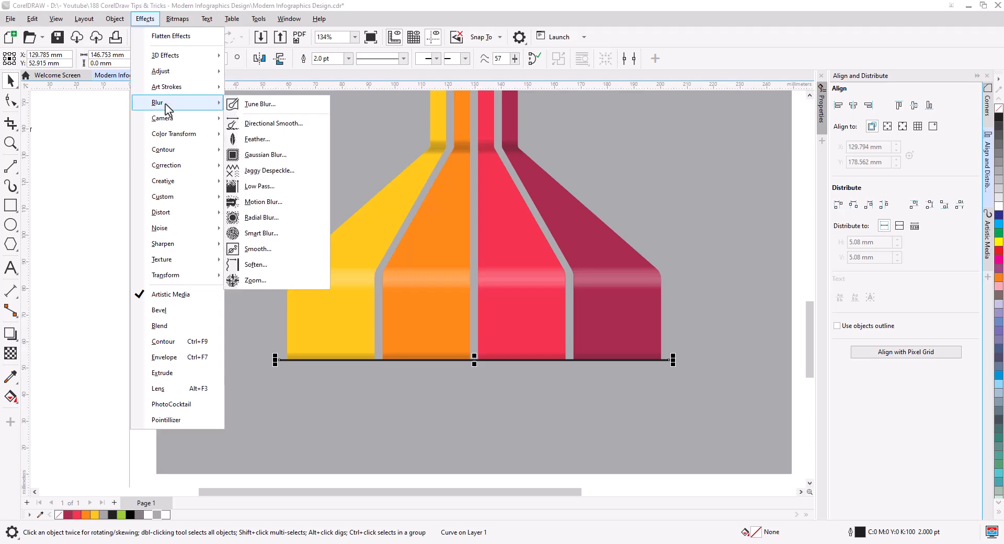
click(281, 201)
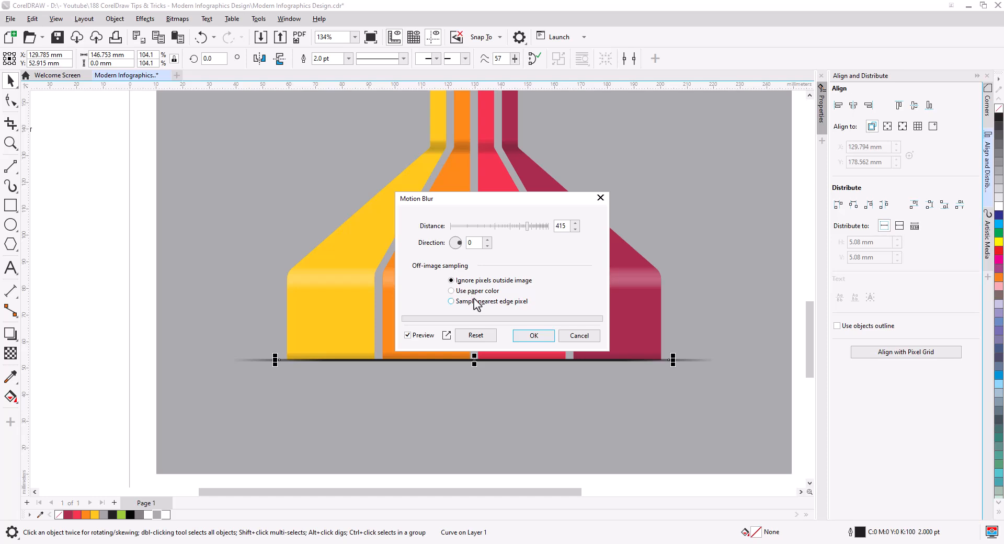
click(531, 337)
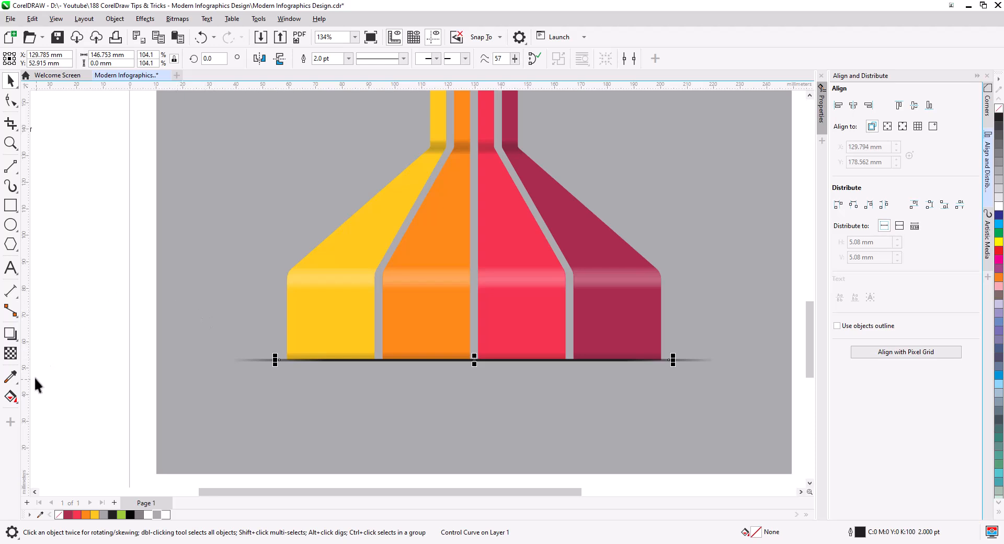
Step: Apply a uniform transparency of 43 to the blurred line beneath the strips
click(10, 353)
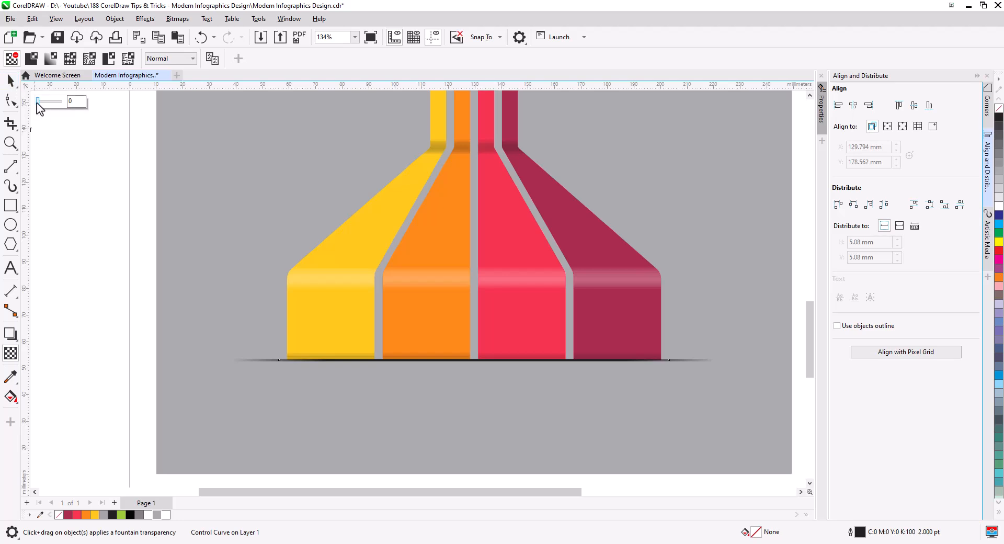
drag(38, 102, 47, 104)
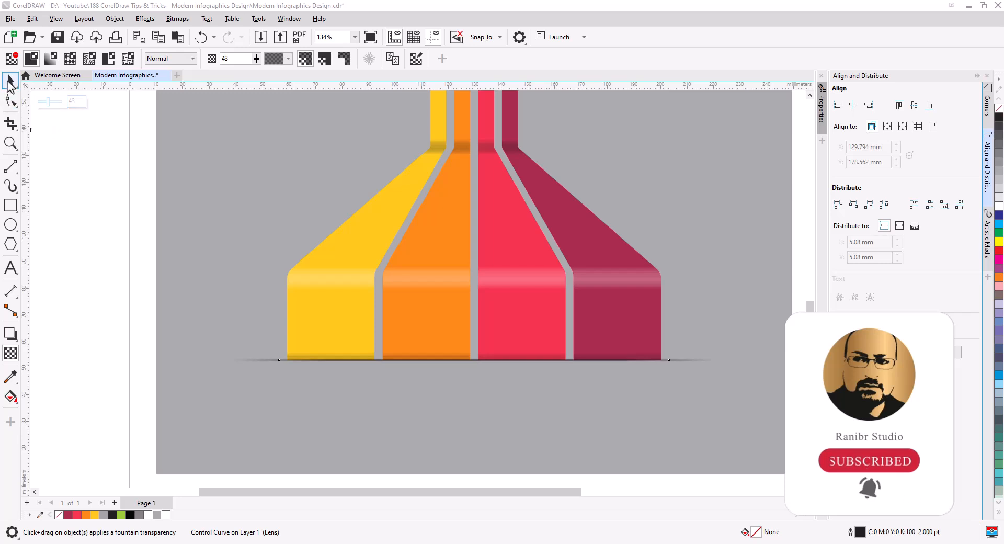
click(10, 82)
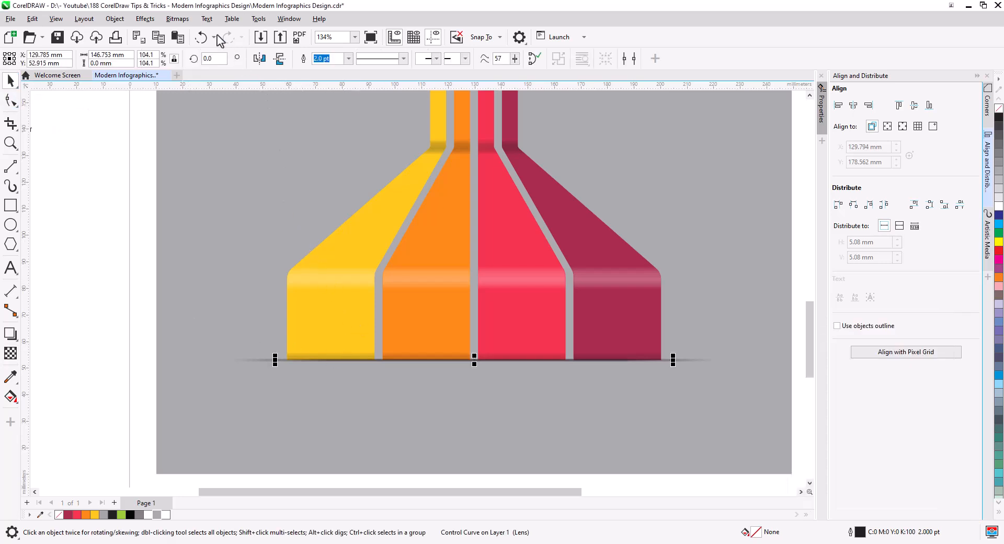
Step: Convert the blurred line to a 300 dpi RGB Color (24-bit) bitmap with a transparent background
click(177, 19)
click(198, 37)
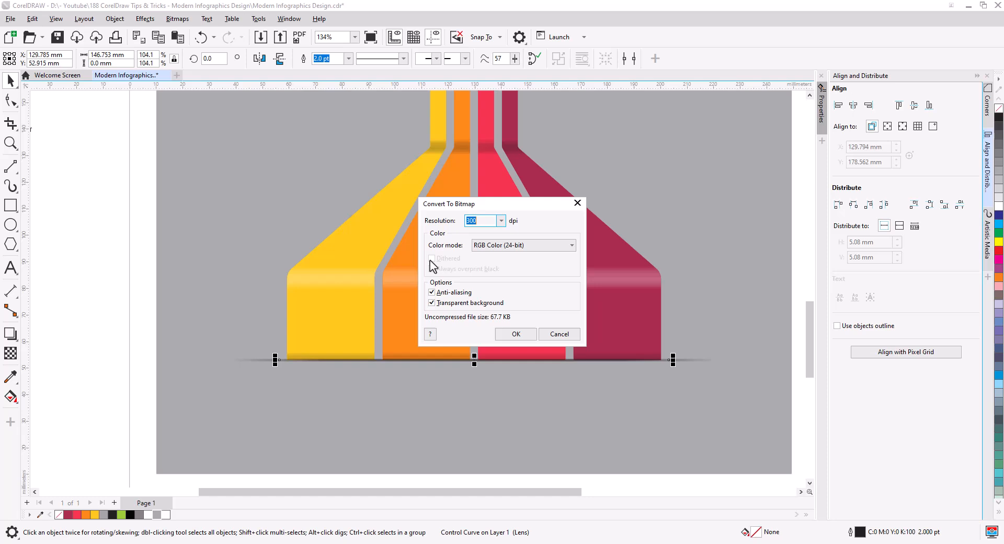
click(512, 334)
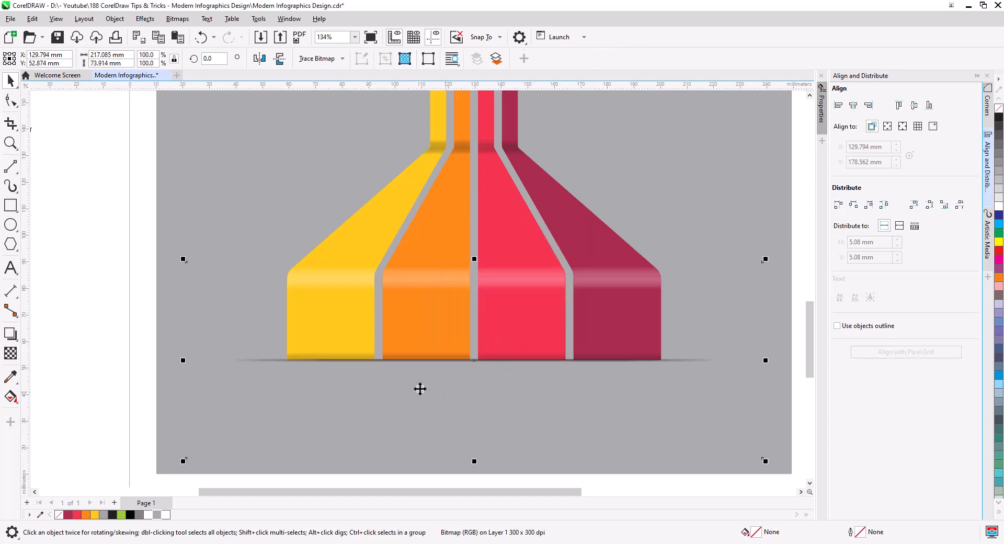
click(127, 317)
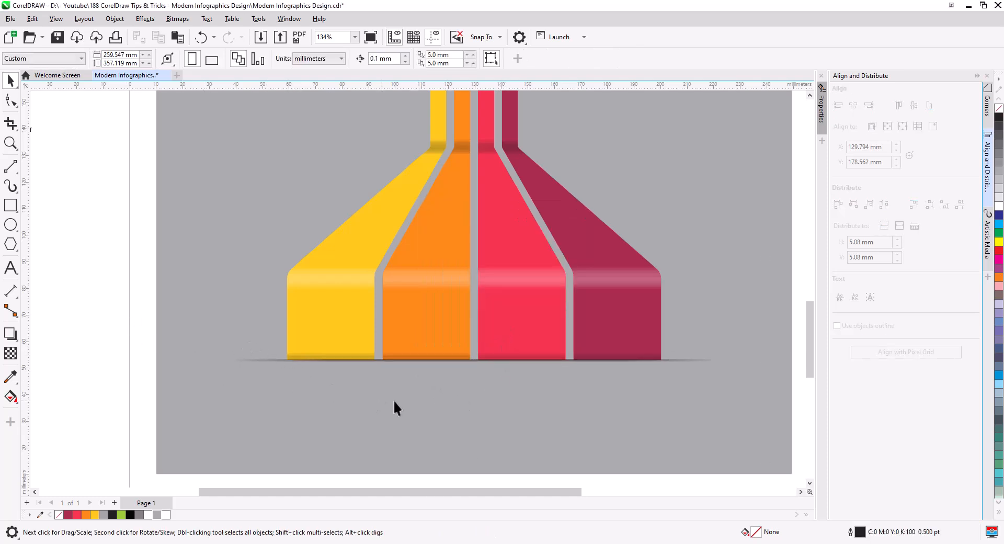
Step: Move the INFOGRAPHIC DATA 01 heading and its placeholder text beneath the yellow strip and enlarge them to about 26 mm wide
scroll(506, 402, down, 3)
mouse_move(518, 404)
mouse_down()
mouse_move(507, 418)
mouse_move(507, 408)
mouse_up()
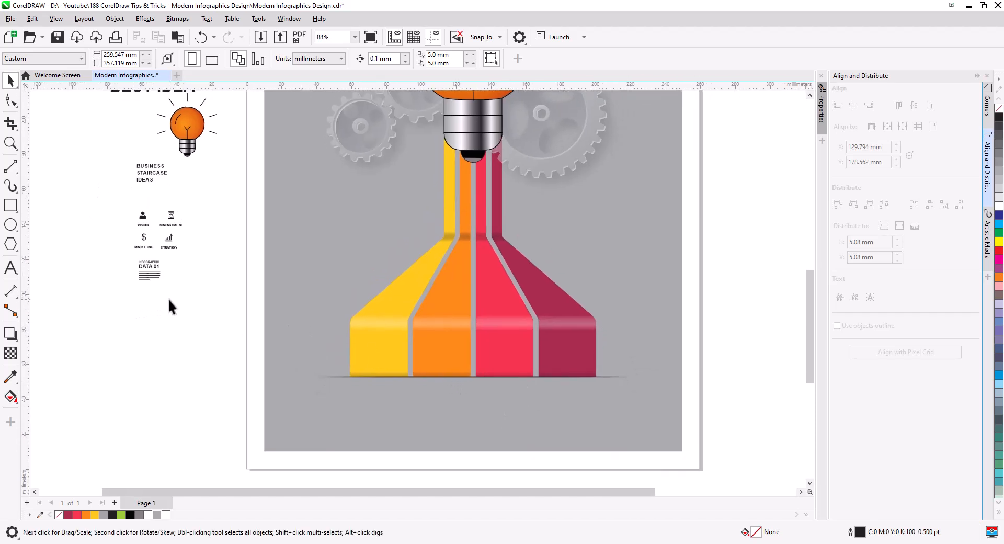
drag(128, 258, 127, 258)
drag(152, 267, 343, 345)
click(390, 412)
scroll(377, 402, up, 6)
drag(342, 347, 426, 408)
Step: Duplicate the DATA 01 text block across in three equal steps and nudge the last copy beneath the maroon strip
drag(367, 302, 563, 289)
scroll(364, 275, down, 2)
key(ctrl+z)
scroll(349, 314, up, 2)
scroll(369, 313, down, 2)
key(ctrl+r)
key(ctrl+r)
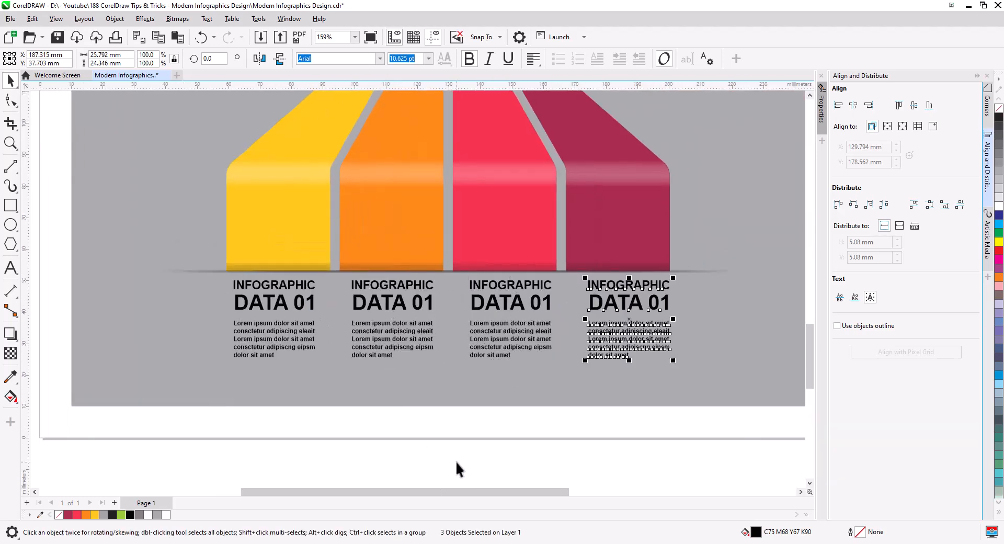
drag(646, 329, 638, 329)
Step: Renumber the three duplicated headings as DATA 02, DATA 03 and DATA 04
double_click(431, 303)
drag(433, 304, 427, 305)
text(2)
drag(552, 304, 545, 305)
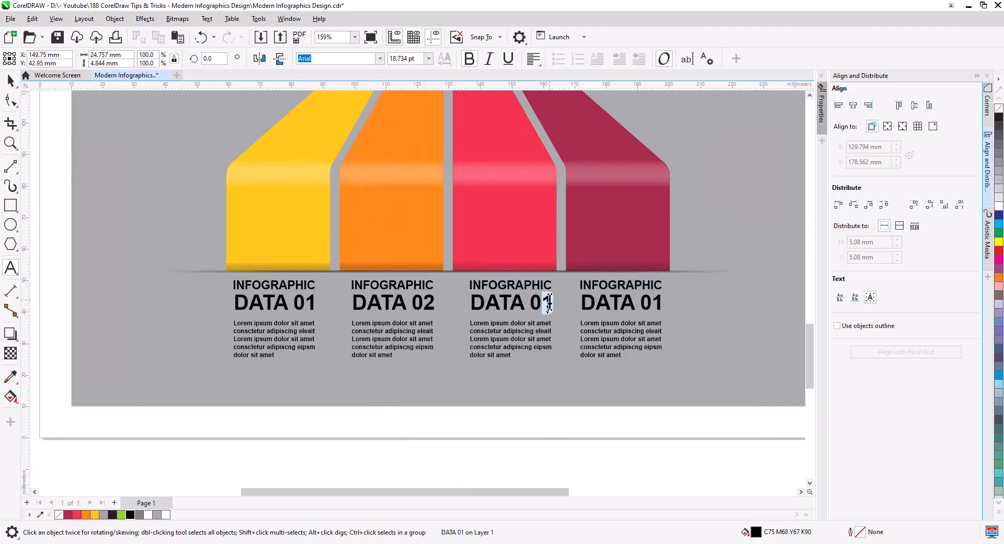
text(3)
drag(662, 304, 656, 304)
text(4)
Step: Group the heading and text of each data block and distribute the four blocks evenly across the row
click(10, 81)
click(335, 412)
drag(335, 413, 219, 276)
key(ctrl+g)
drag(457, 437, 339, 276)
key(ctrl+g)
drag(568, 434, 458, 276)
key(ctrl+g)
drag(682, 418, 570, 276)
click(883, 205)
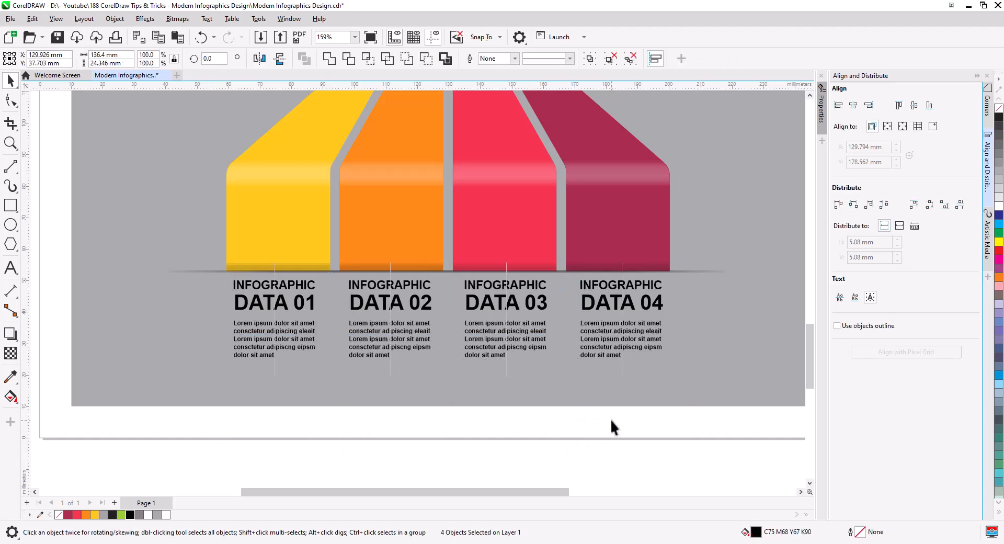
click(610, 419)
Step: Line up the VISION, MANAGEMENT, MARKETING and STRATEGY icons with labels in one row on the strips and fill them black
scroll(610, 419, down, 1)
drag(180, 253, 206, 333)
drag(116, 228, 217, 221)
drag(120, 199, 502, 395)
scroll(376, 354, up, 2)
click(130, 514)
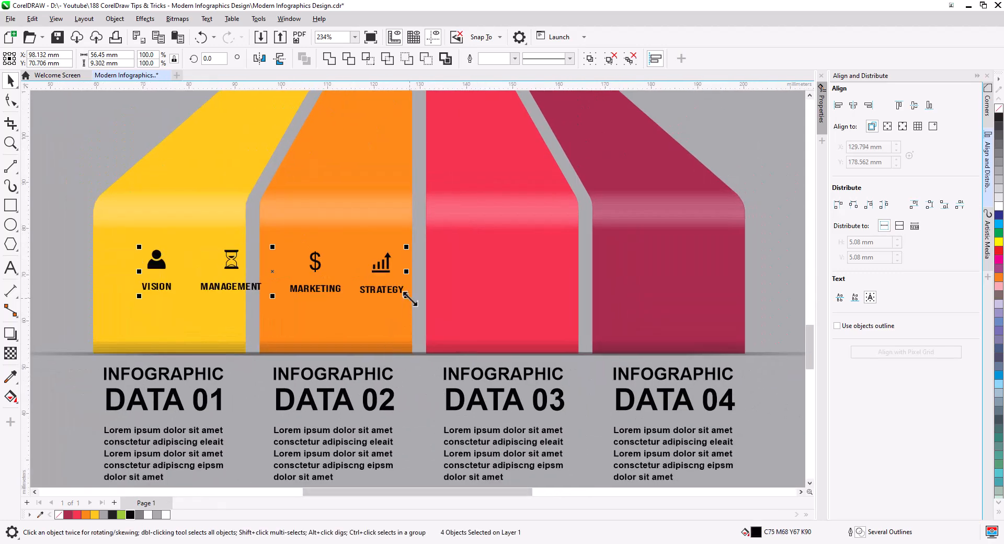
Step: Enlarge the row of labelled icons to span all four strips and shift the VISION icon towards its strip's centre
drag(406, 296, 684, 341)
drag(139, 247, 113, 242)
drag(165, 287, 173, 285)
Step: Centre each labelled icon horizontally on the data block beneath its strip, from VISION through to STRATEGY
drag(111, 231, 200, 342)
shift+click(203, 400)
click(852, 105)
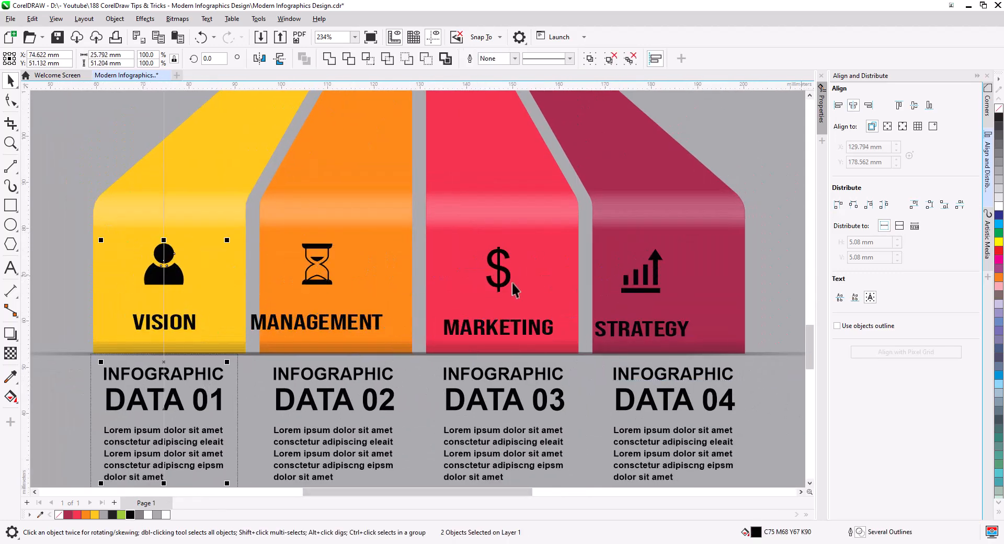
click(358, 322)
shift+click(361, 399)
click(853, 105)
click(506, 327)
shift+click(510, 400)
click(853, 105)
click(666, 328)
shift+click(676, 393)
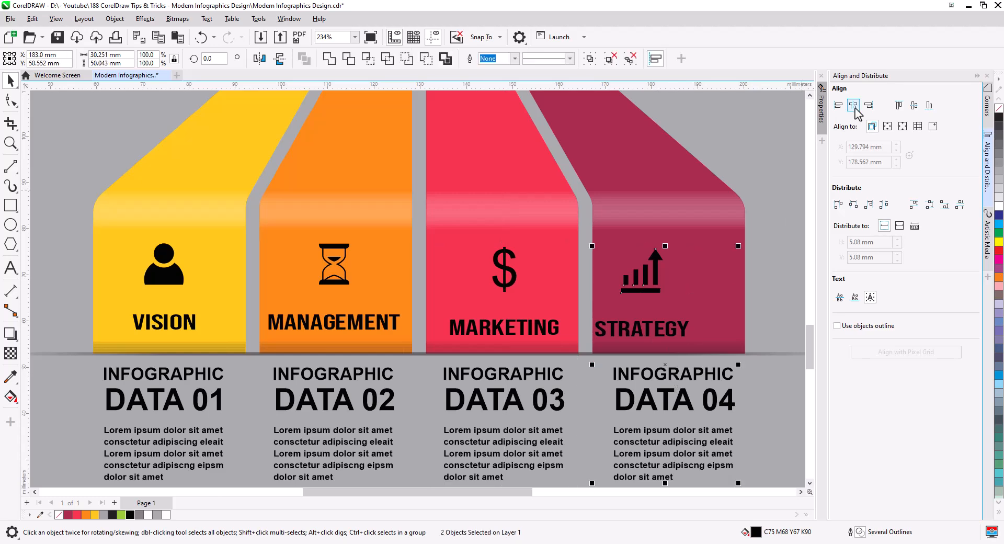
click(852, 105)
Step: Fill the four icons and their labels on the strips white
click(170, 323)
shift+click(335, 283)
shift+click(528, 325)
shift+click(672, 328)
click(166, 514)
Step: Give the hourglass icon on the orange strip a white outline
click(337, 274)
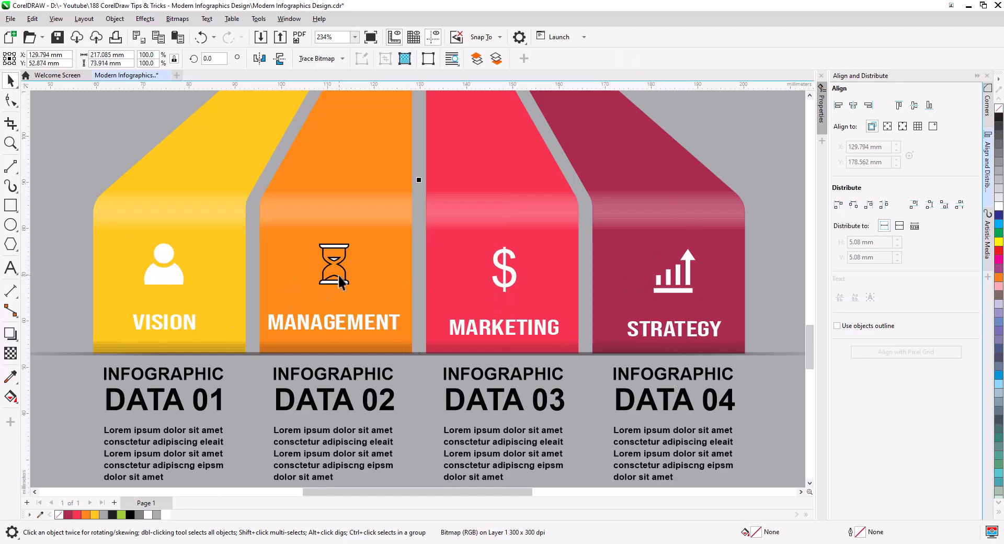
click(339, 283)
click(424, 59)
click(338, 282)
right_click(166, 515)
scroll(385, 351, down, 2)
key(Escape)
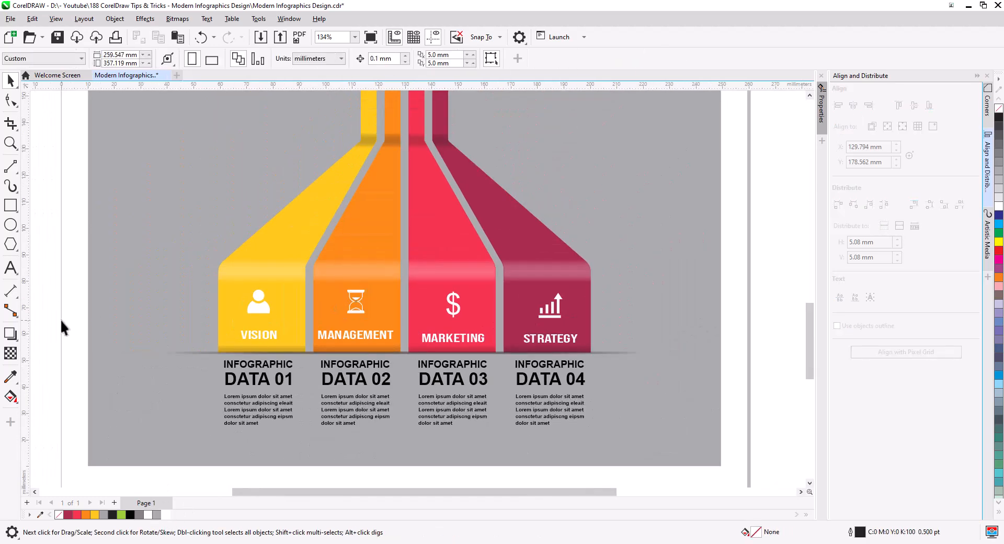
Step: Move the BEST IDEA title onto the page across the light bulb and bring it to the front
scroll(320, 352, down, 2)
scroll(237, 336, up, 3)
click(285, 198)
drag(286, 199, 485, 200)
click(337, 196)
click(341, 178)
key(shift+Page_Up)
drag(393, 191, 352, 186)
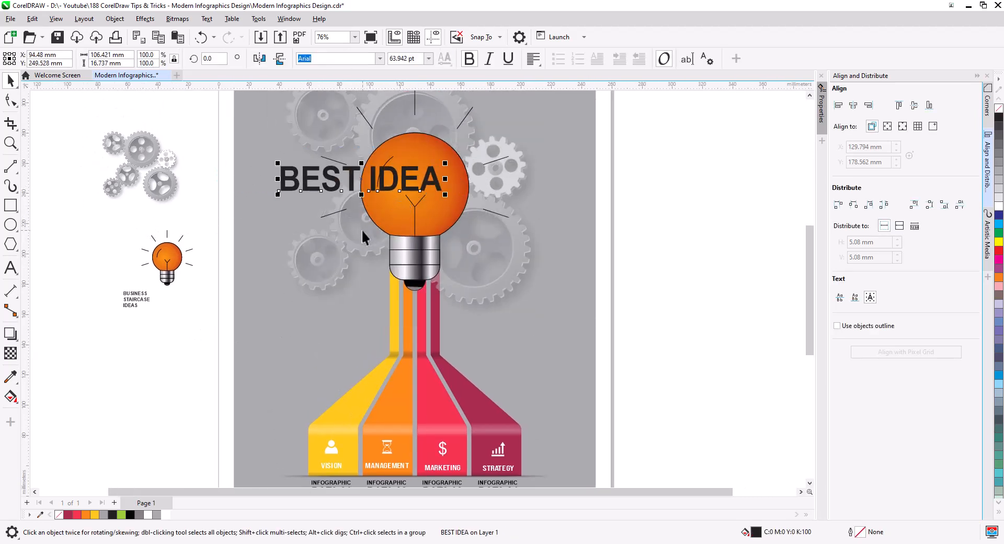
Step: Break the BEST IDEA title into separate words and place IDEA on the opposite side of the bulb from BEST
click(115, 19)
click(175, 335)
drag(437, 189, 547, 192)
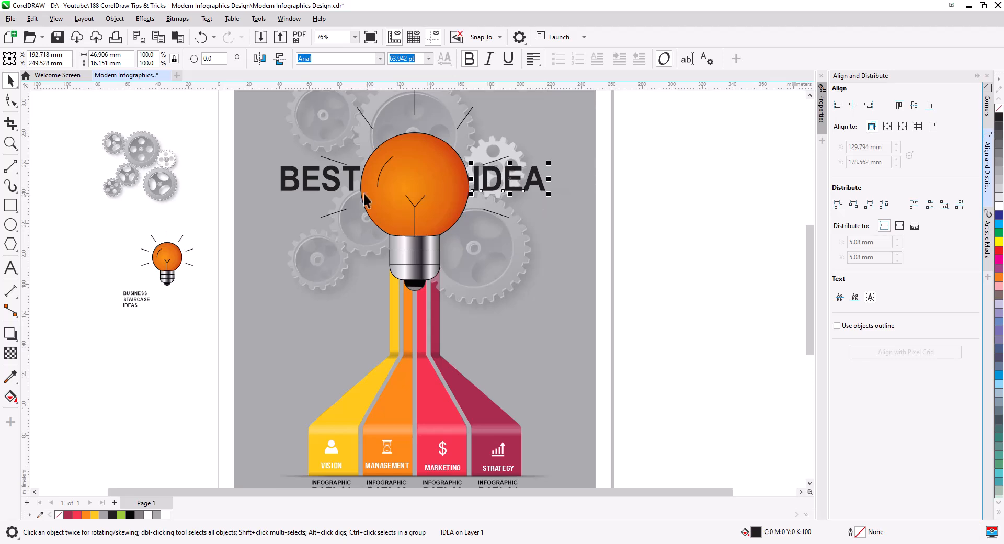
Step: Fill the words BEST and IDEA white and combine them into a single curve object
shift+click(319, 177)
click(148, 514)
click(115, 19)
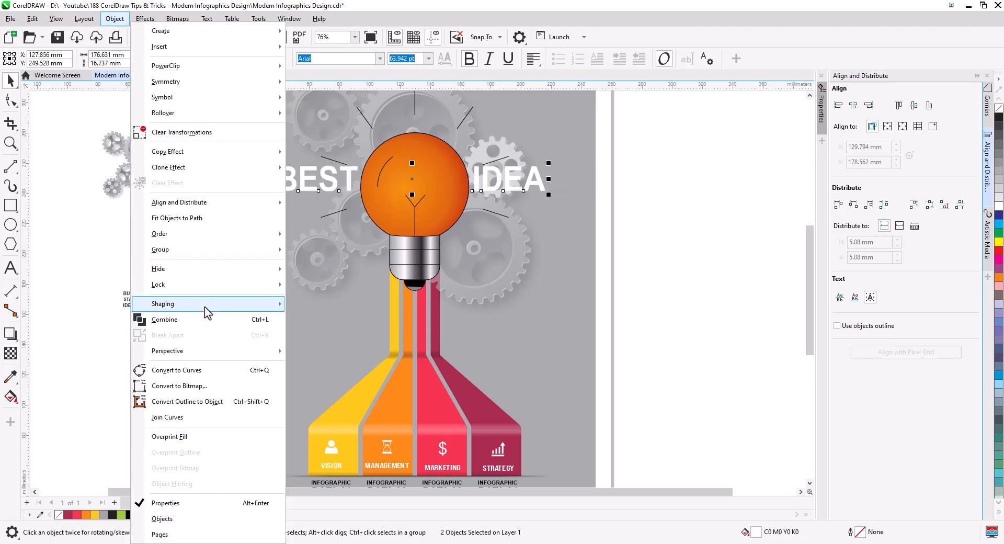
click(173, 349)
Step: Add a drop shadow cast down and to the right of the BEST IDEA title and give the letters a black outline
scroll(494, 195, up, 3)
click(10, 333)
drag(395, 236, 412, 264)
click(169, 59)
click(156, 175)
click(10, 80)
key(Escape)
scroll(430, 293, down, 3)
click(487, 282)
right_click(998, 117)
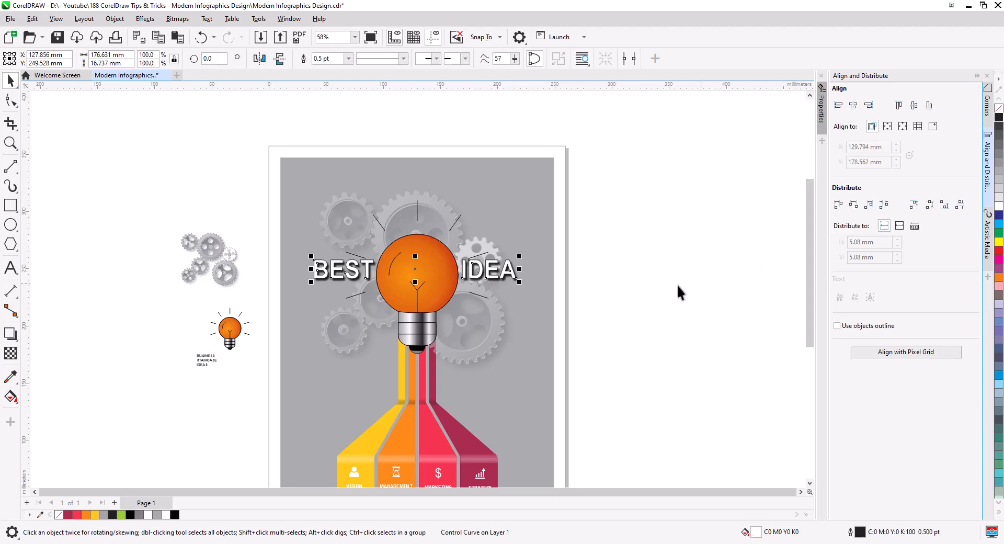
click(676, 291)
Step: Place a copy of the BUSINESS STAIRCASE IDEAS text beside the narrow strips, enlarged to about 42 mm wide
scroll(549, 324, up, 1)
drag(531, 356, 527, 294)
drag(223, 322, 410, 359)
click(392, 352)
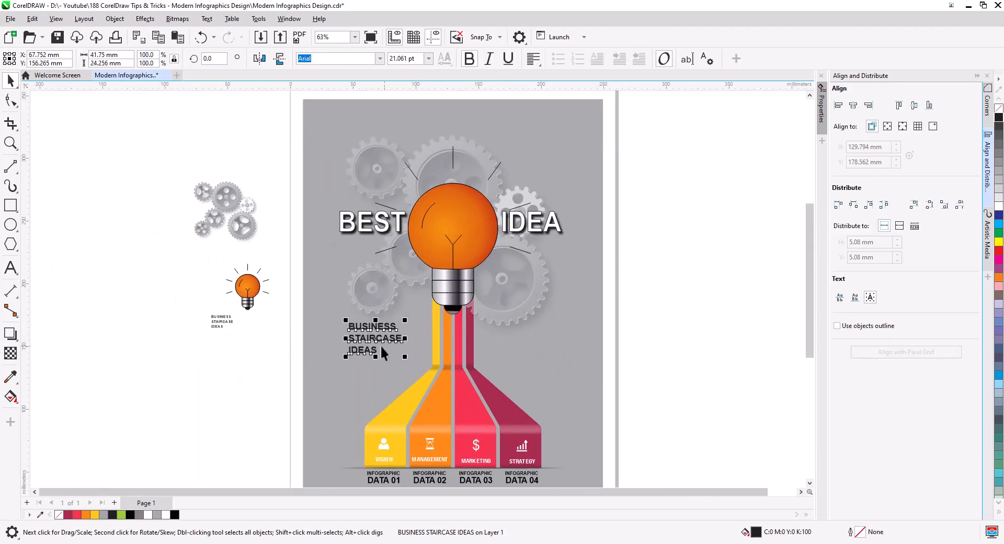
Step: Break the enlarged BUSINESS STAIRCASE IDEAS text into separate lines and fill the BUSINESS and IDEAS lines white
click(114, 18)
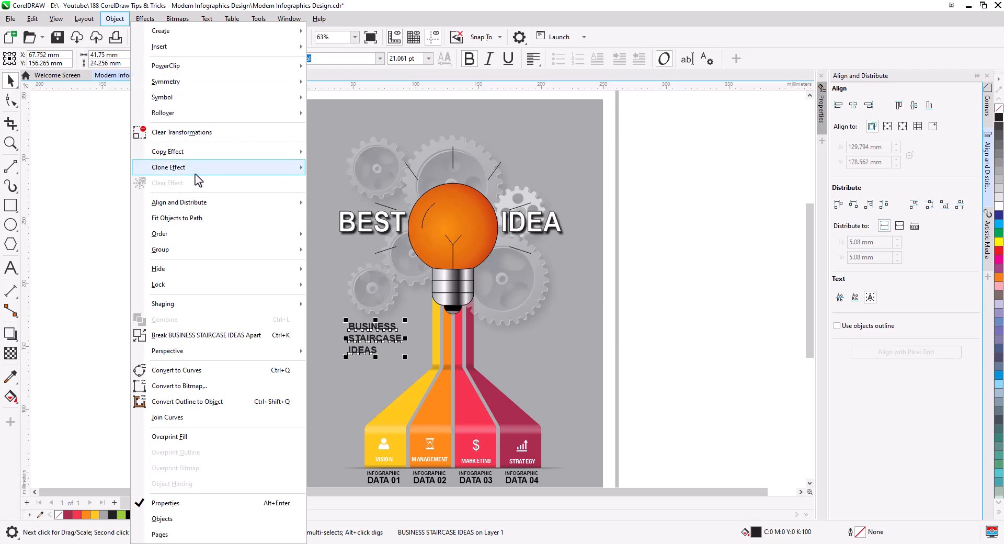
click(199, 335)
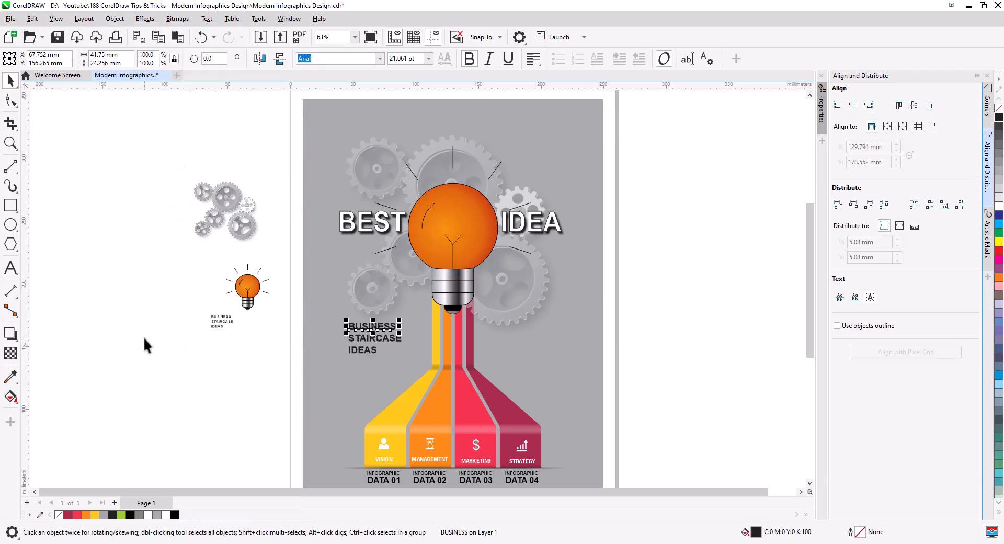
click(143, 345)
click(367, 328)
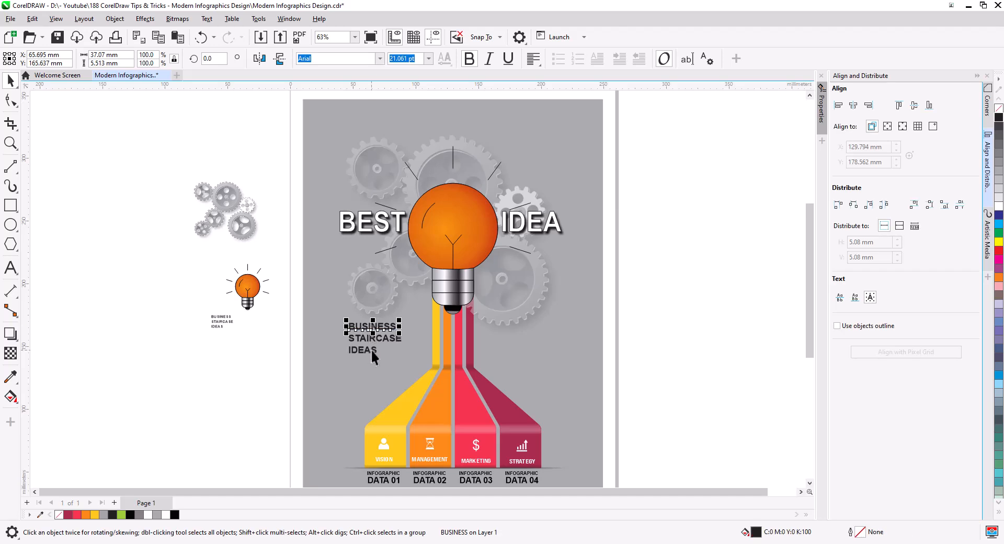
shift+click(372, 350)
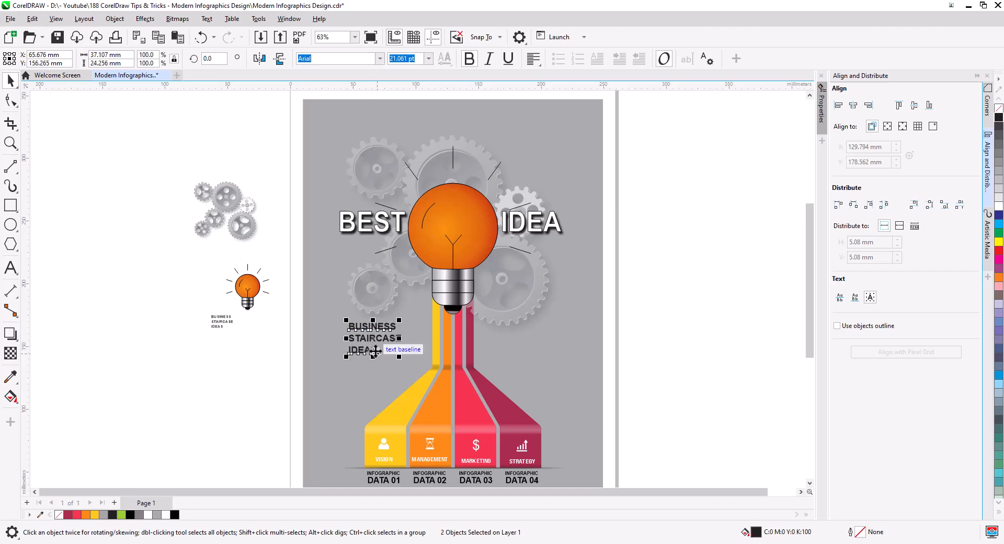
click(999, 209)
click(221, 374)
Step: Draw a horizontal line about 48 mm long between BUSINESS and STAIRCASE, with a diagonal segment rising before BUSINESS and another falling beyond STAIRCASE
scroll(381, 348, up, 2)
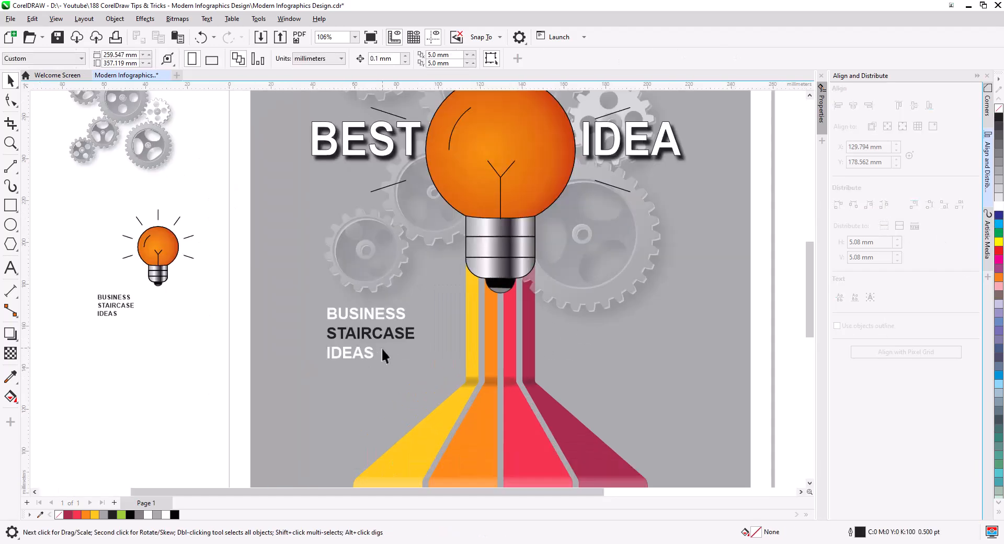
scroll(381, 347, up, 2)
scroll(354, 319, up, 1)
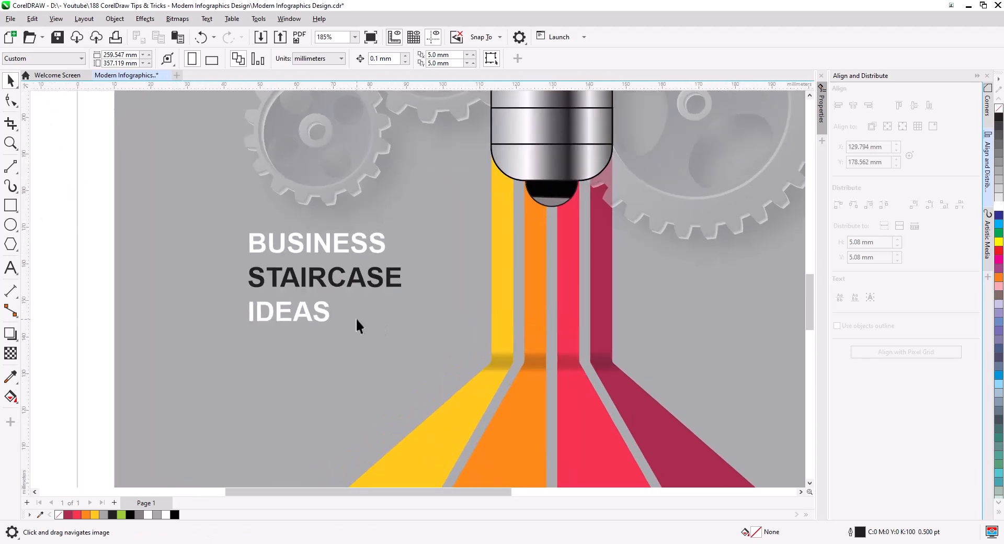
drag(355, 318, 359, 336)
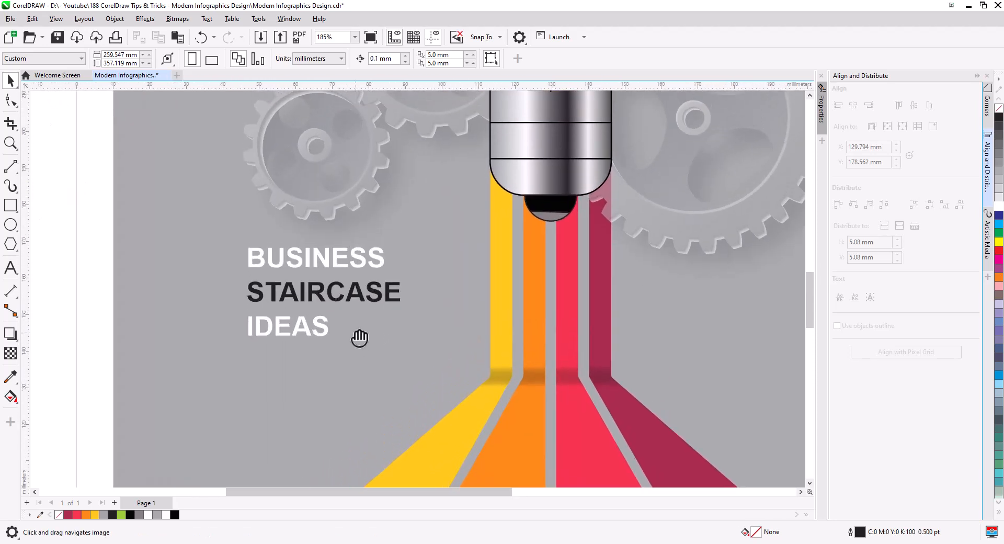
click(13, 166)
drag(237, 273, 411, 274)
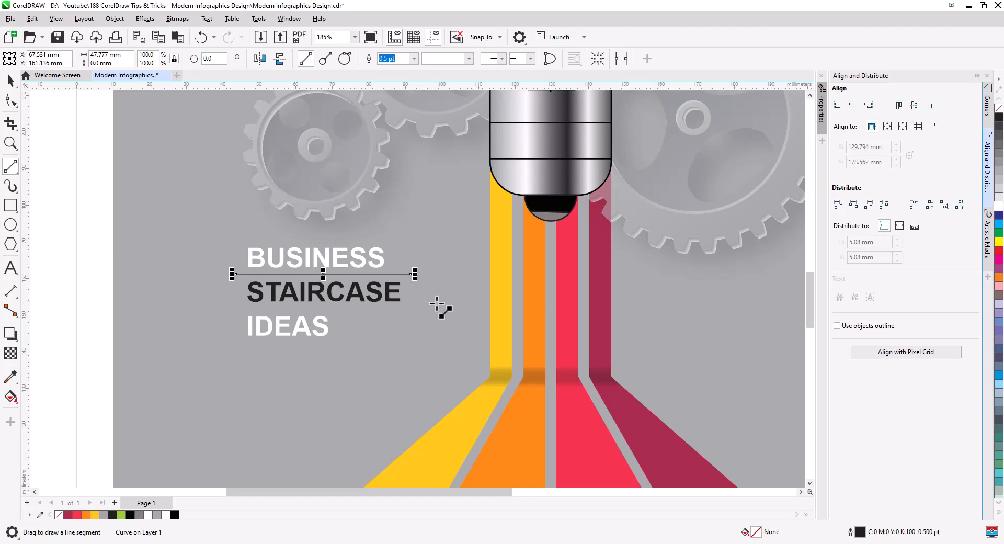
drag(413, 273, 435, 308)
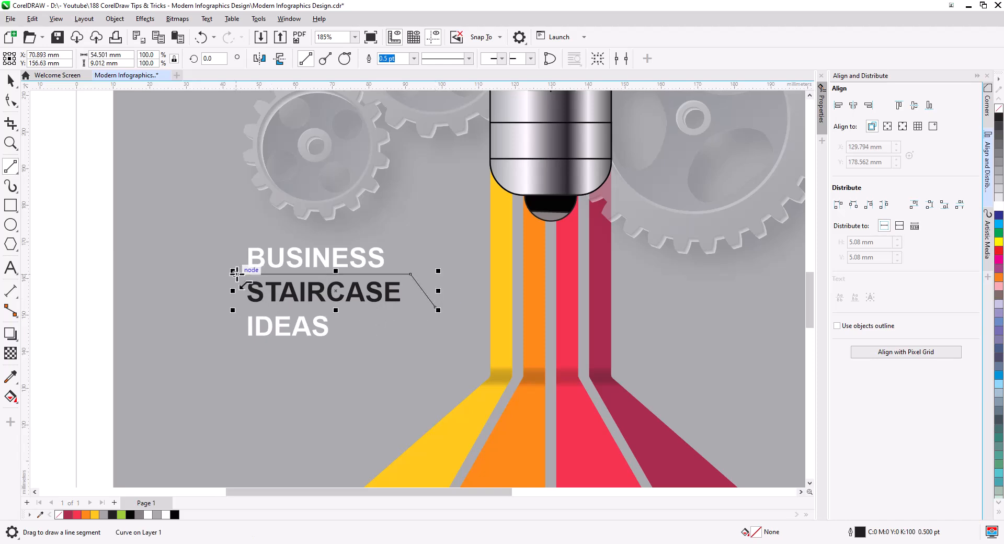
drag(235, 270, 218, 245)
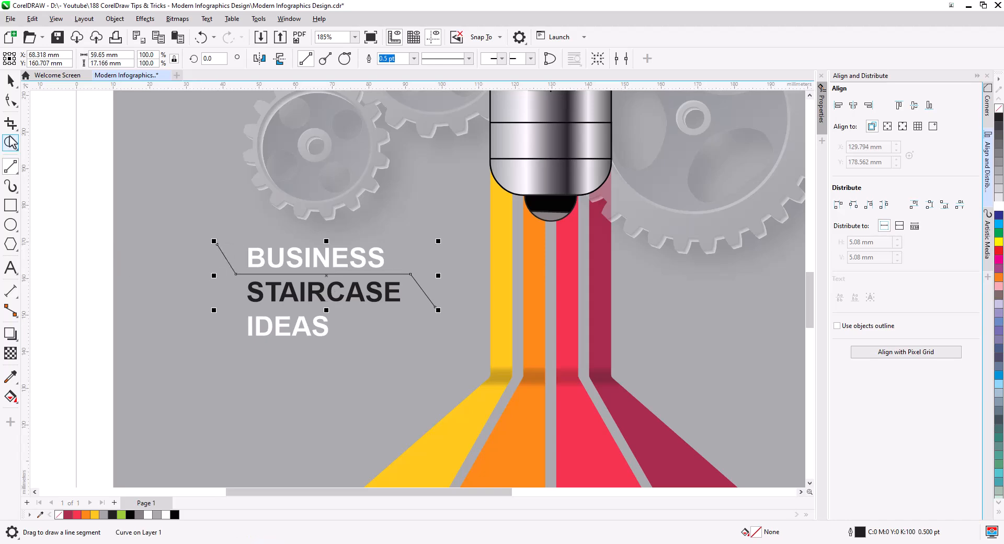
Step: Adjust the nodes at both ends of the stepped line to tighten it around the text, about 56 by 16 mm overall
click(11, 100)
drag(239, 294, 241, 274)
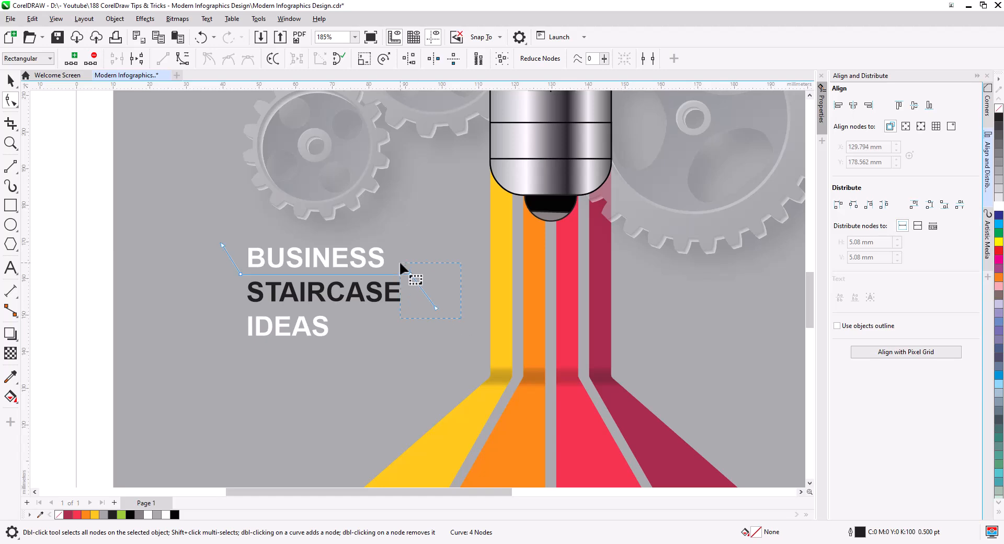
drag(411, 275, 405, 274)
drag(431, 307, 427, 302)
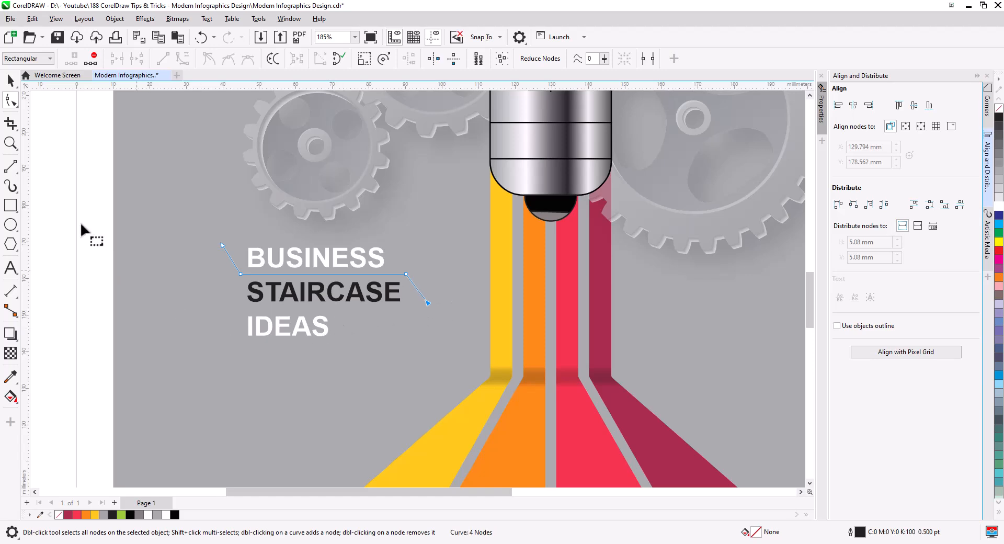
key(space)
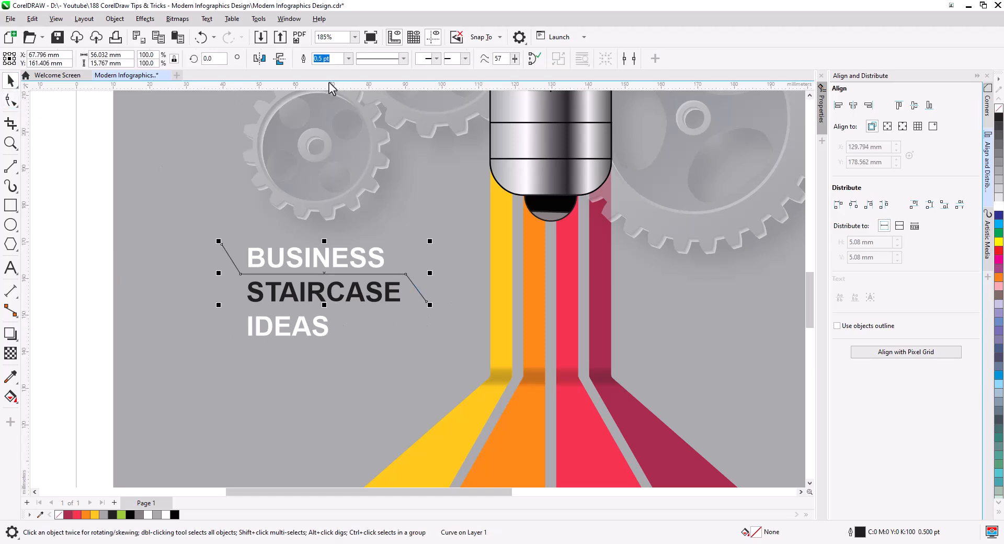
Step: Give the stepped line a 2 pt white outline and convert the outline to an object
click(348, 60)
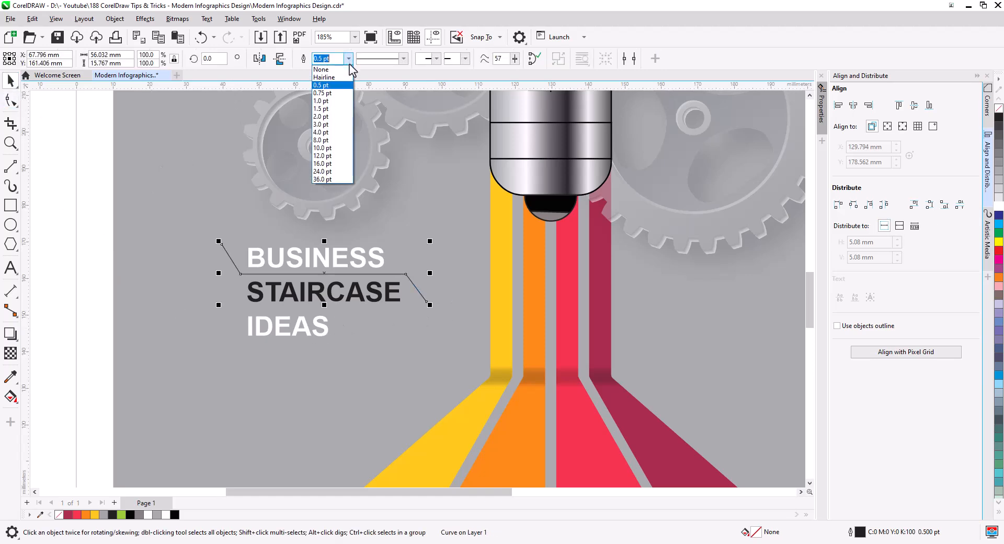
click(339, 124)
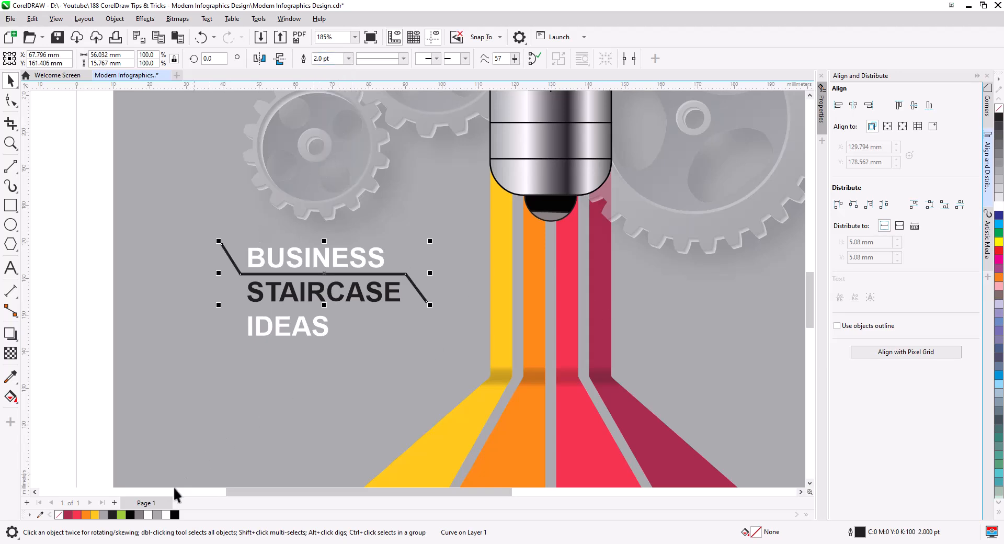
right_click(166, 514)
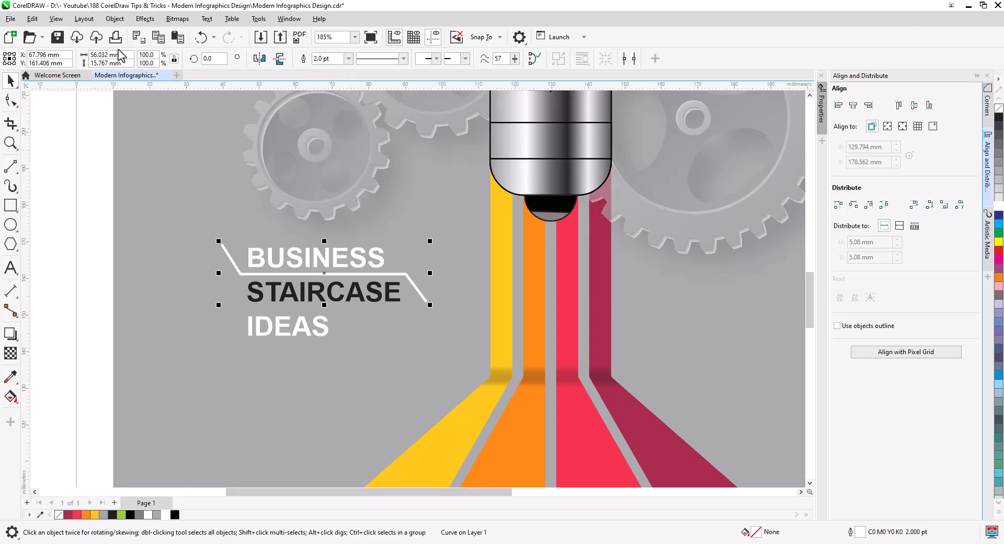
click(115, 18)
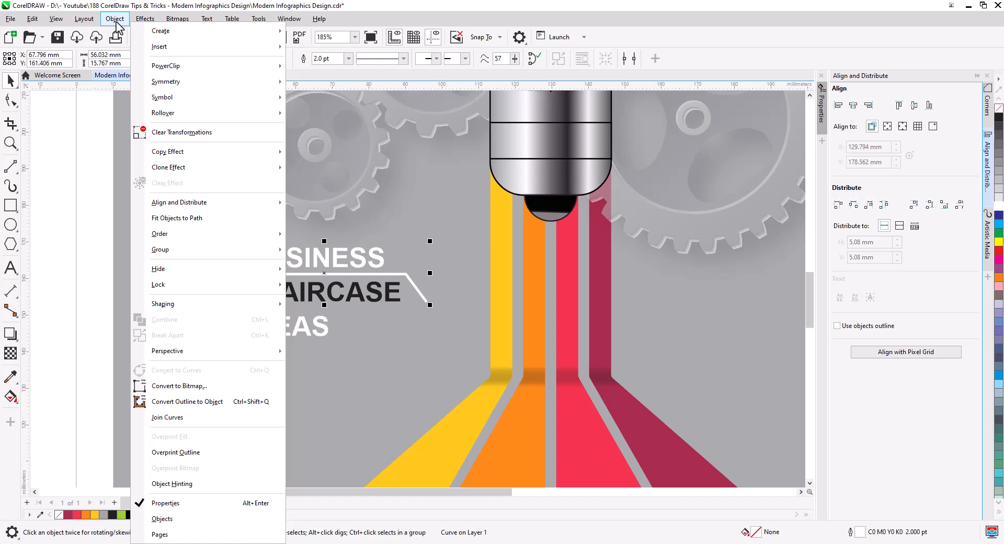
click(194, 400)
click(86, 250)
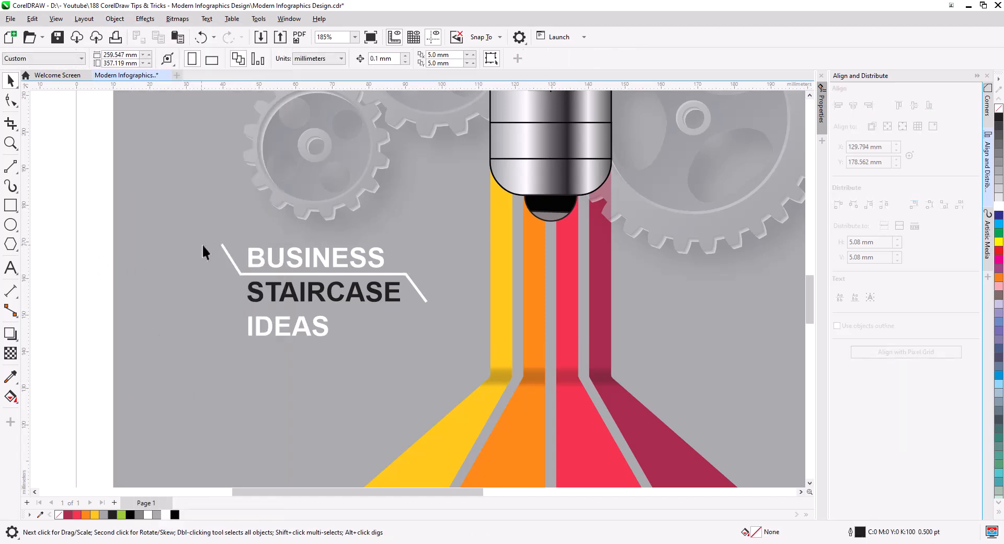
Step: Draw a circle about 3 mm in diameter on the stepped line's upper end and place a copy on its lower end
scroll(209, 246, up, 5)
drag(259, 287, 242, 301)
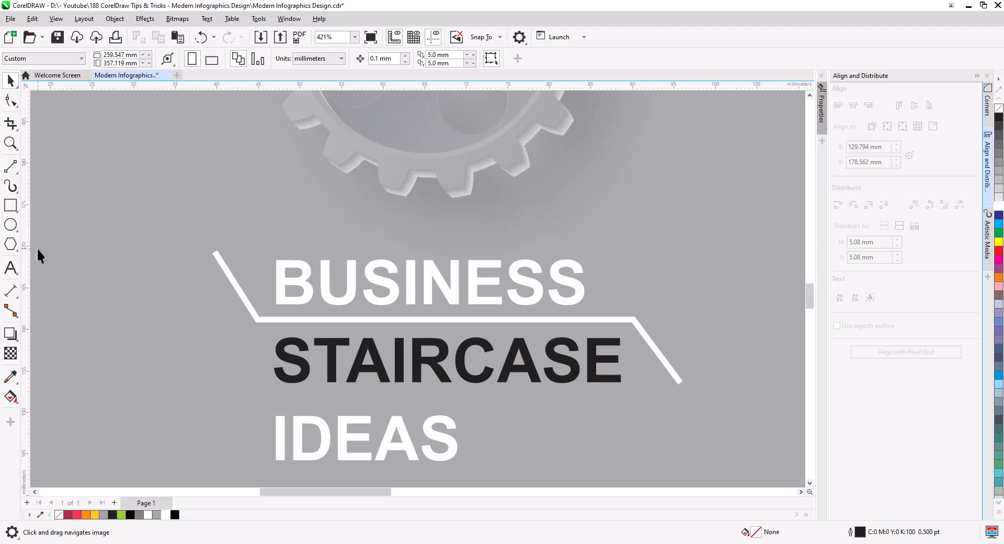
click(10, 225)
mouse_move(224, 261)
mouse_down()
mouse_move(239, 273)
mouse_move(214, 252)
mouse_move(234, 272)
mouse_move(225, 265)
mouse_up()
click(10, 83)
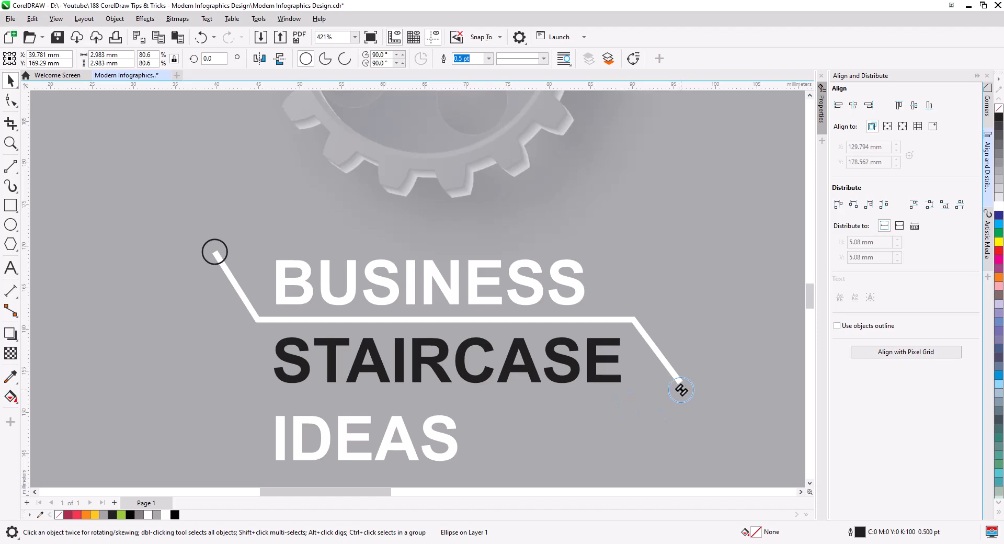
drag(681, 389, 682, 384)
click(713, 410)
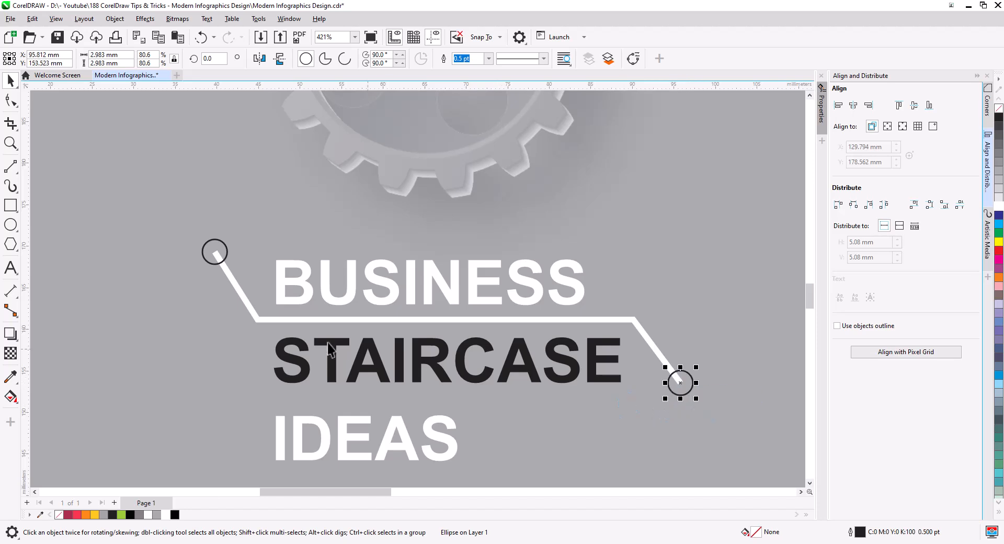
Step: Weld the two circles to the white stepped line, and move the word IDEAS up closer to STAIRCASE
shift+click(227, 249)
shift+click(233, 280)
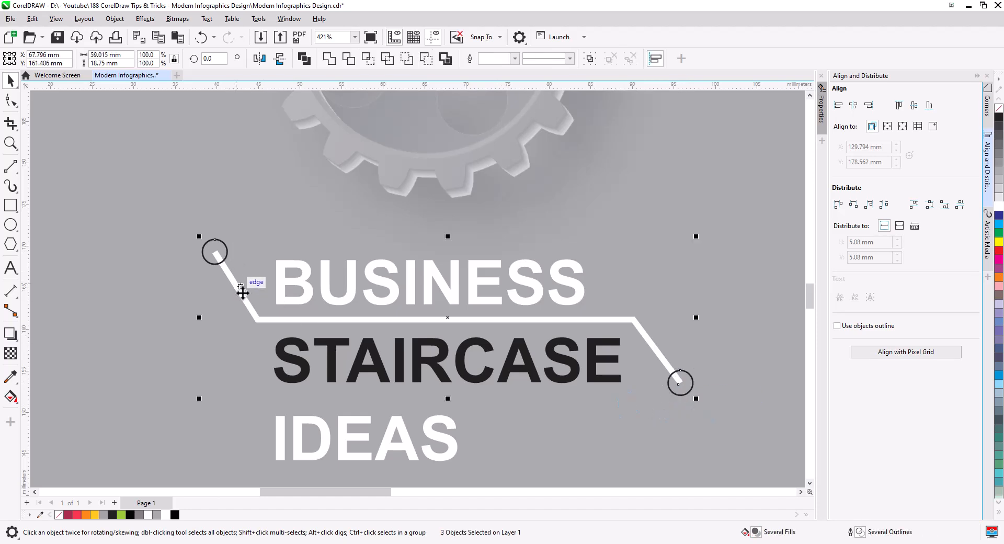
click(329, 61)
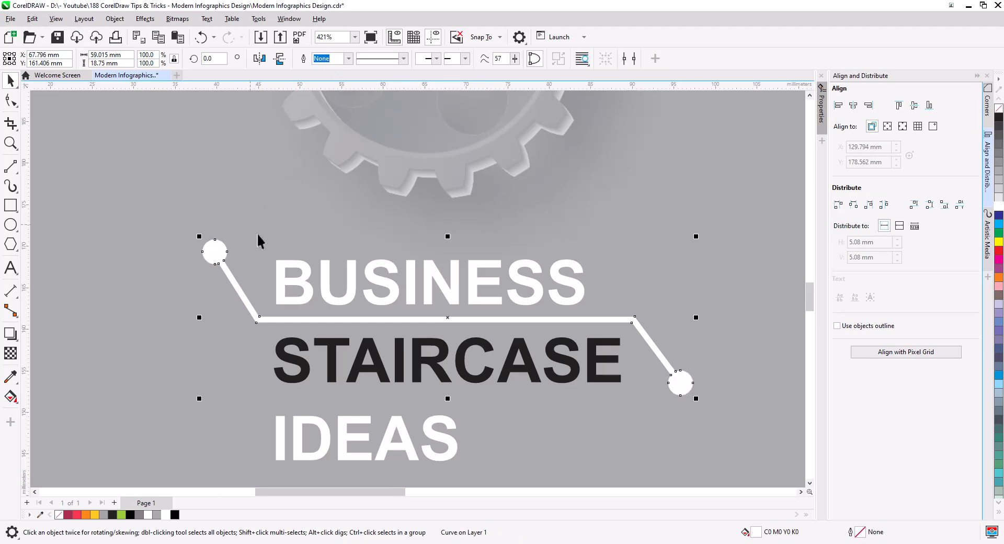
scroll(286, 283, down, 2)
click(94, 300)
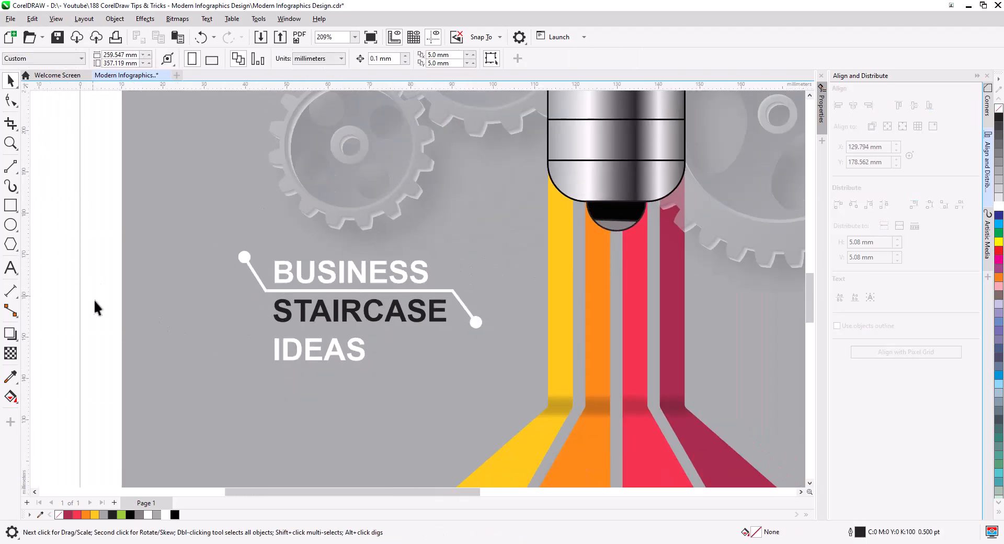
drag(310, 358, 311, 354)
click(103, 293)
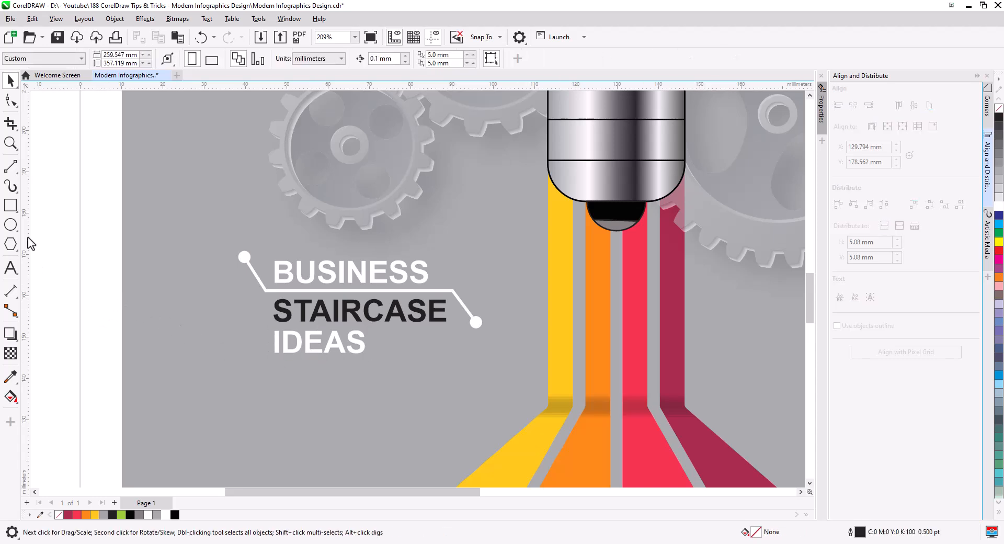
Step: Draw a rectangle about 9.6 by 1.8 mm below IDEAS and place three copies end to end beside it
click(11, 207)
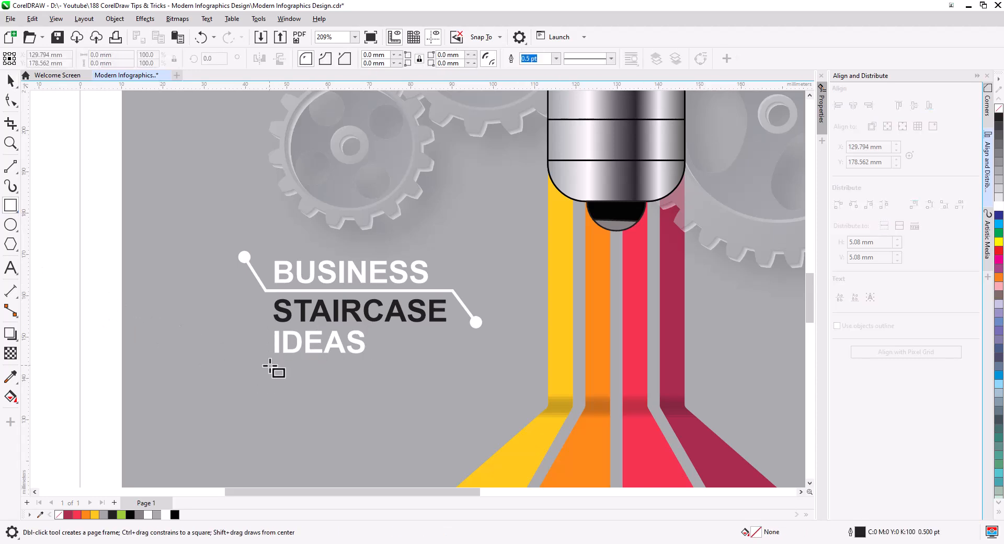
drag(270, 362, 309, 370)
click(11, 80)
click(335, 390)
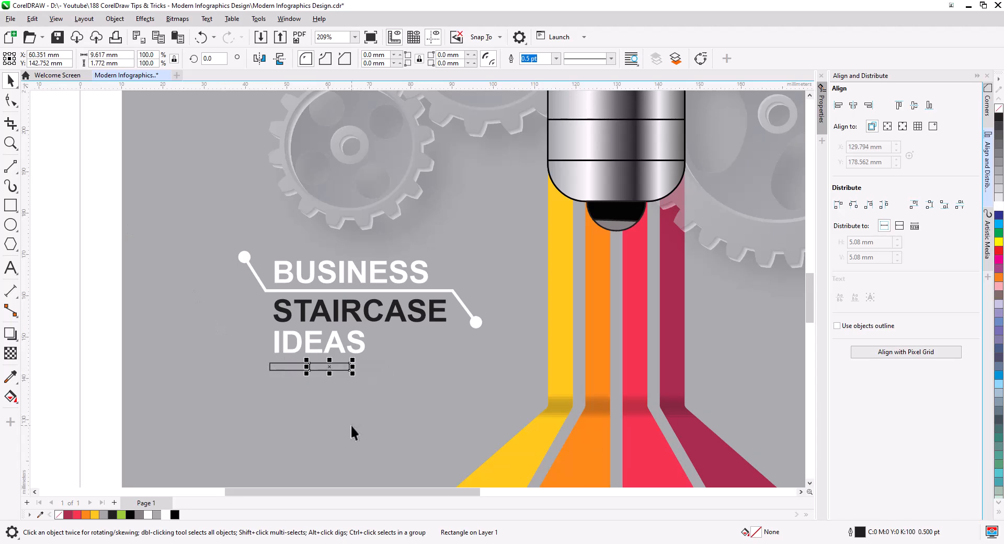
key(ctrl+r)
key(ctrl+r)
Step: Scale the row of four rectangles up together to about 42.9 mm wide, matching the width of STAIRCASE
shift+click(360, 368)
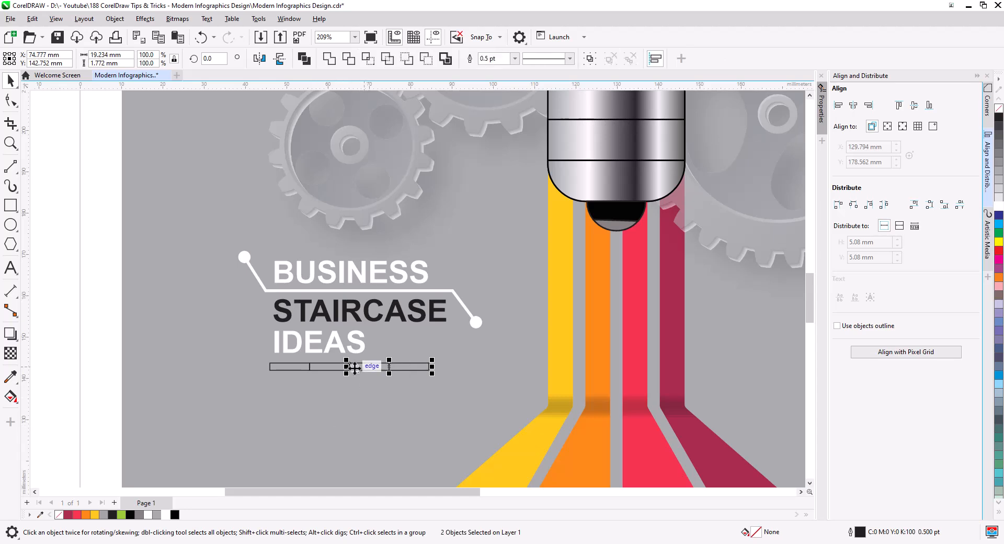
shift+click(324, 368)
shift+click(289, 366)
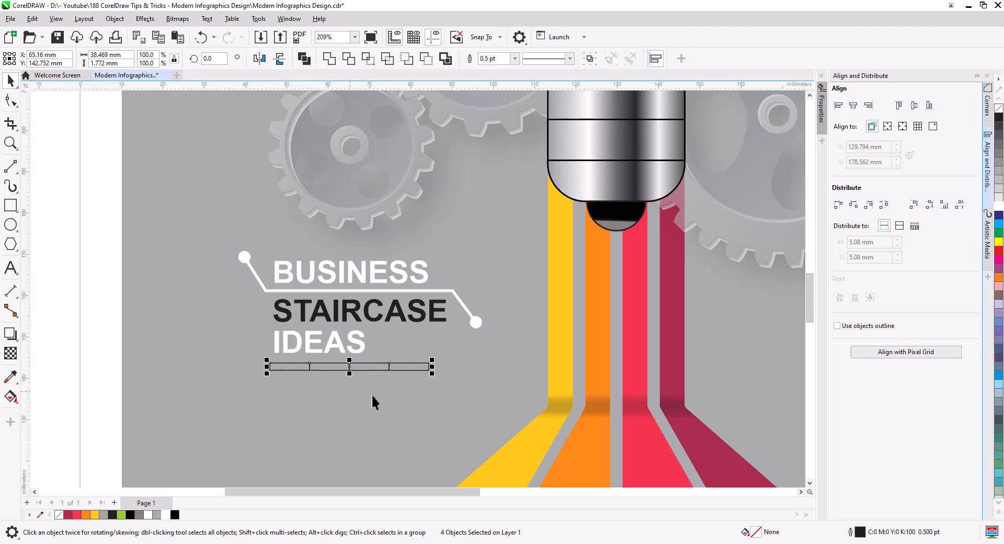
drag(428, 371, 450, 385)
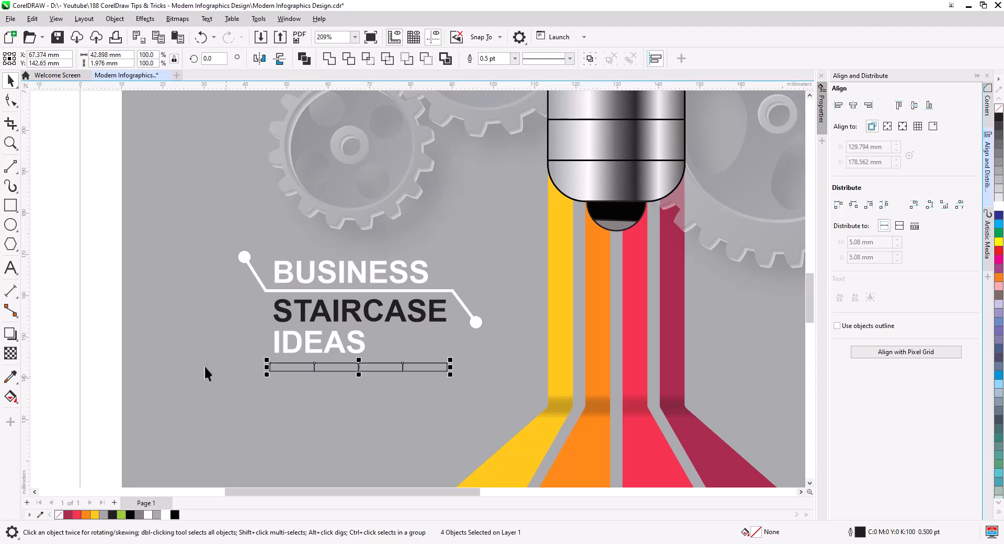
click(86, 317)
Step: Fill the four rectangles from left to right with the strip colours: yellow, orange, pinkish red and dark maroon
click(291, 367)
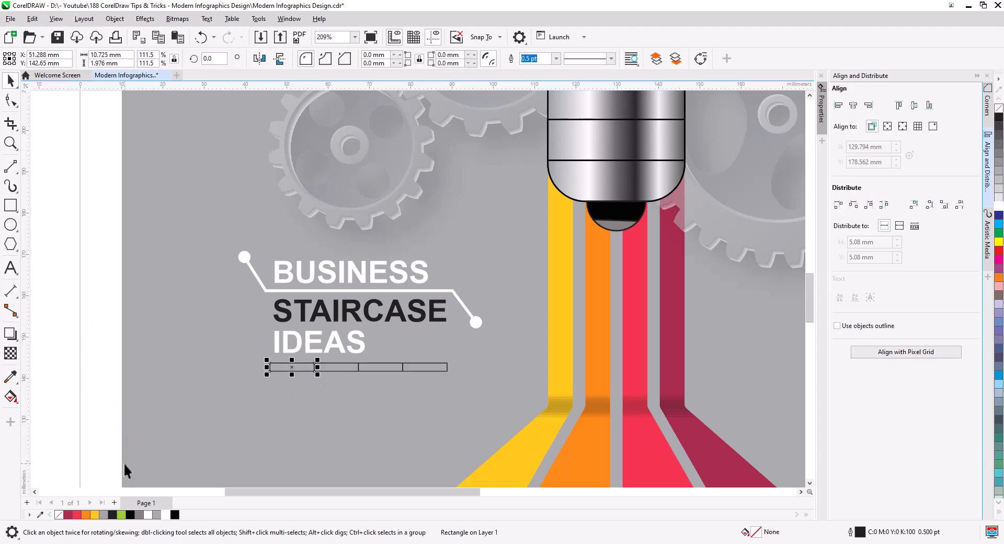
click(94, 514)
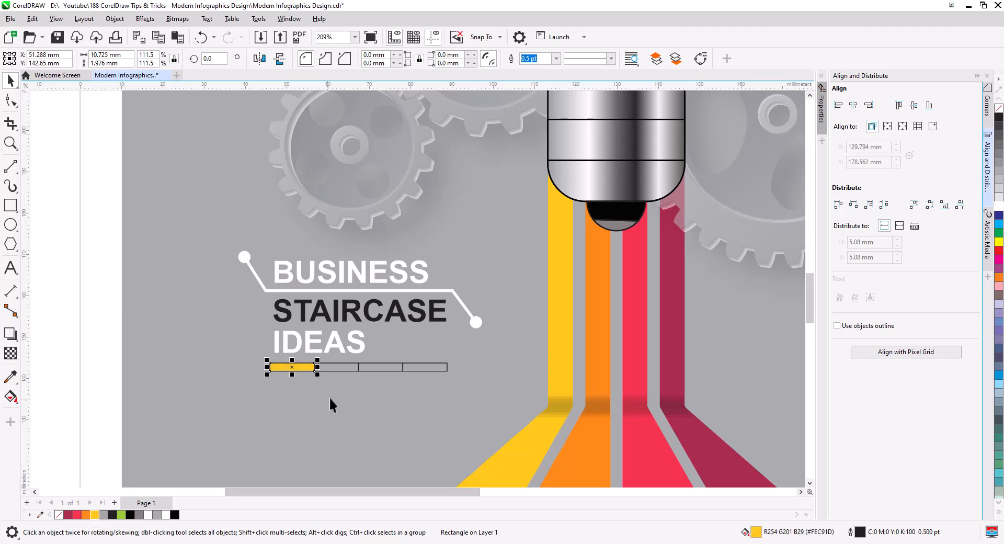
click(333, 368)
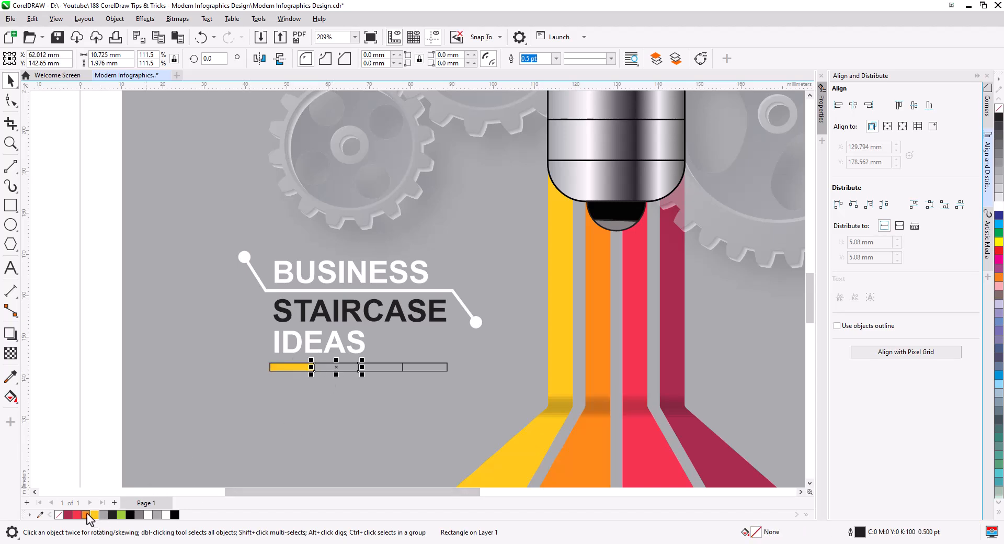
click(86, 515)
click(393, 366)
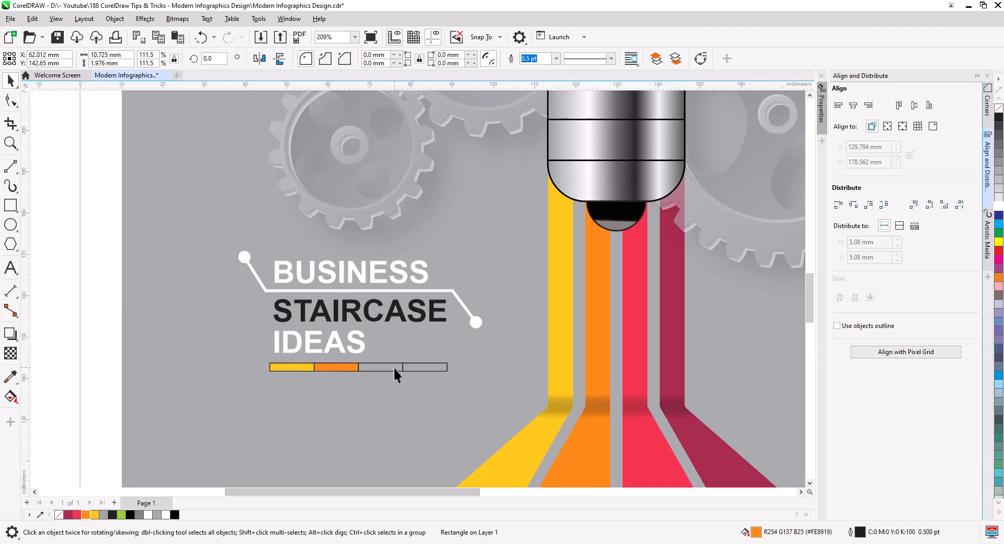
click(77, 514)
click(421, 367)
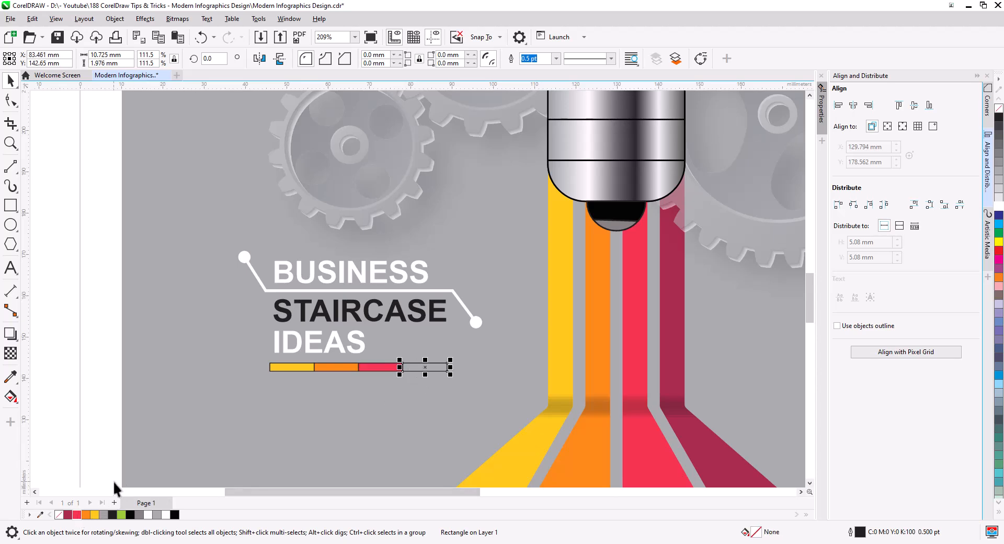
click(68, 514)
Step: Remove the outline from all four coloured rectangles
drag(103, 347, 333, 382)
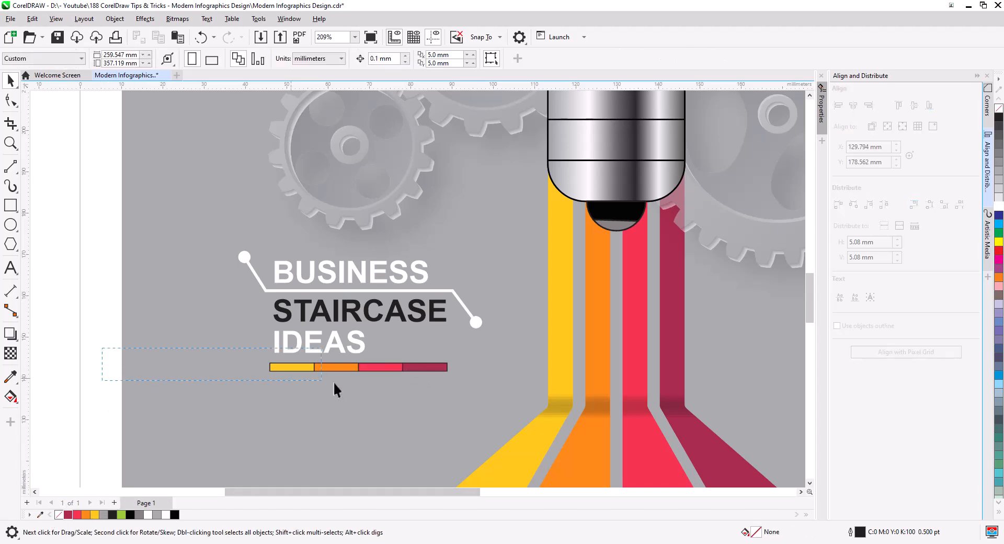
drag(470, 404, 471, 404)
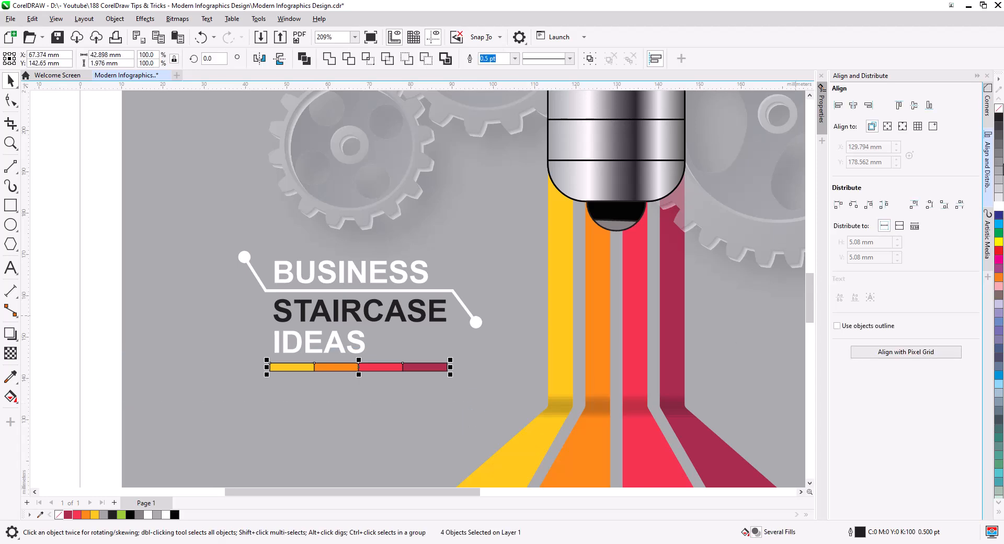
right_click(999, 111)
key(Escape)
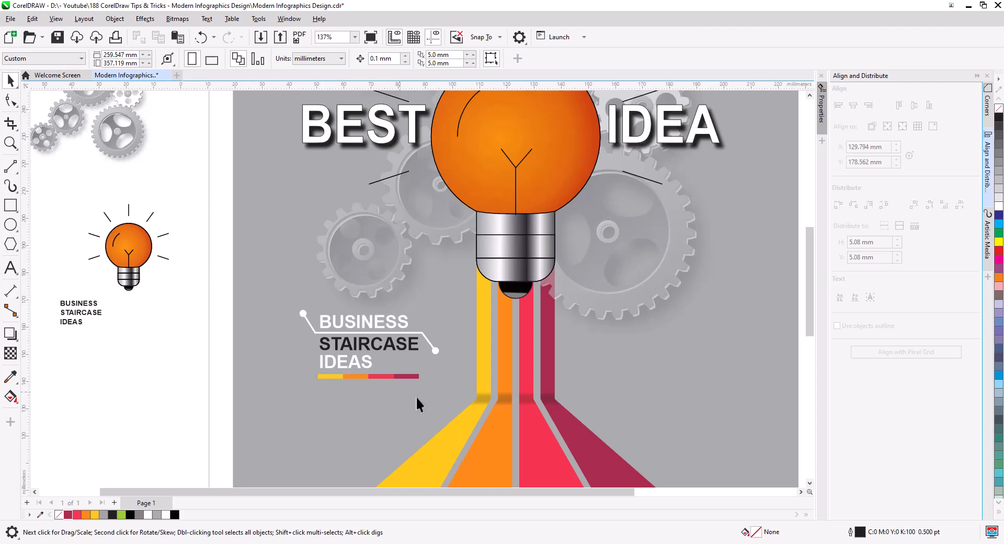
Step: Scale the whole caption with its stepped line and colour bar down to about 50.5 by 24.9 mm and shift it slightly lower
scroll(444, 408, down, 5)
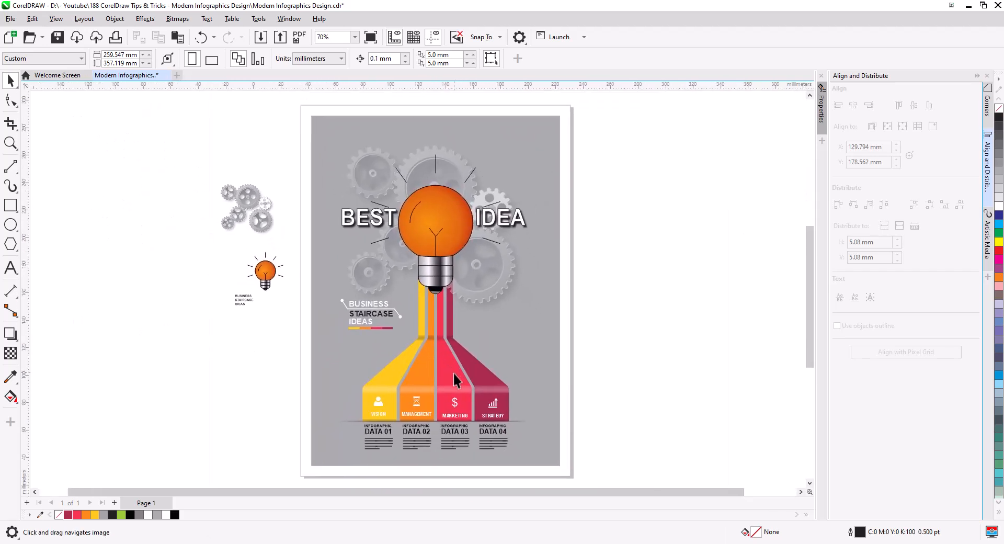
scroll(455, 382, up, 2)
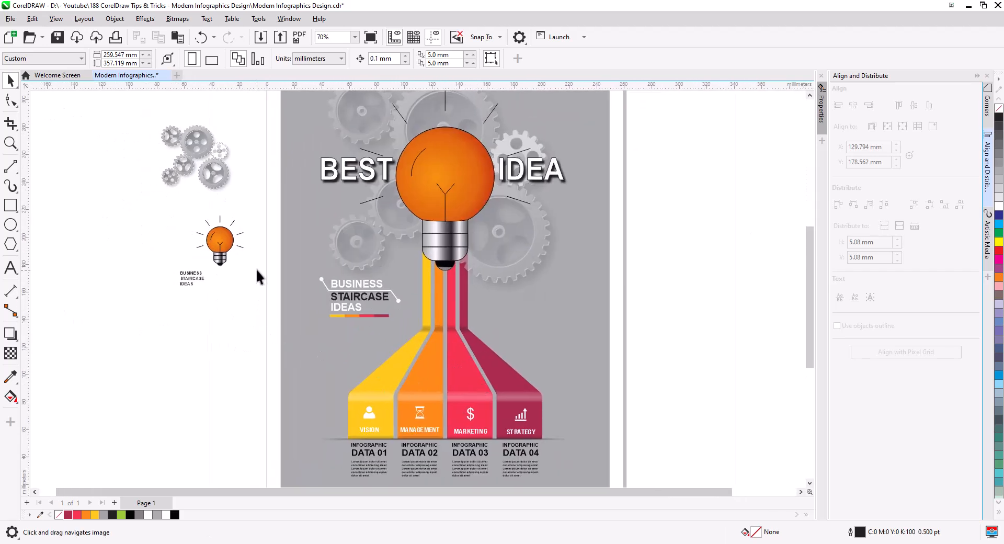
drag(422, 333, 424, 334)
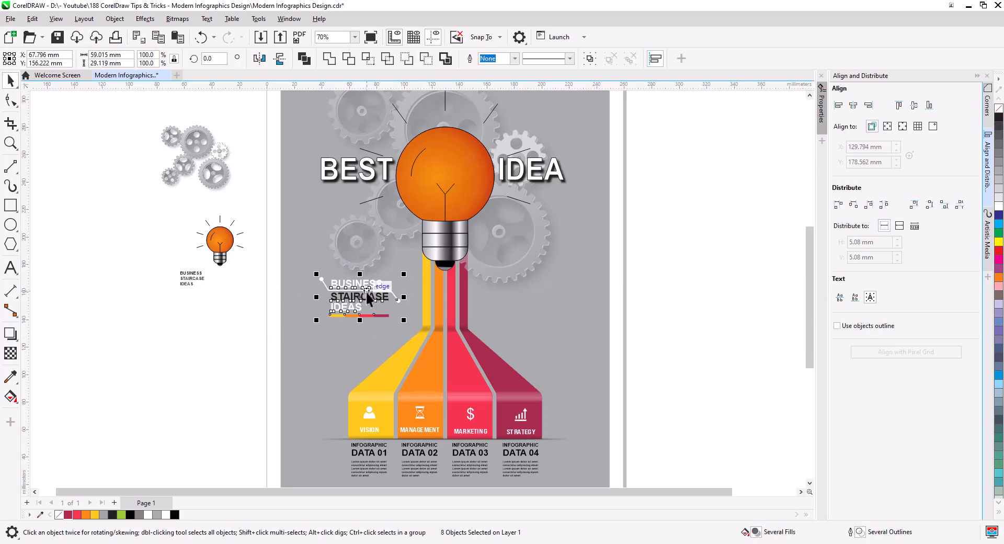
drag(368, 295, 392, 324)
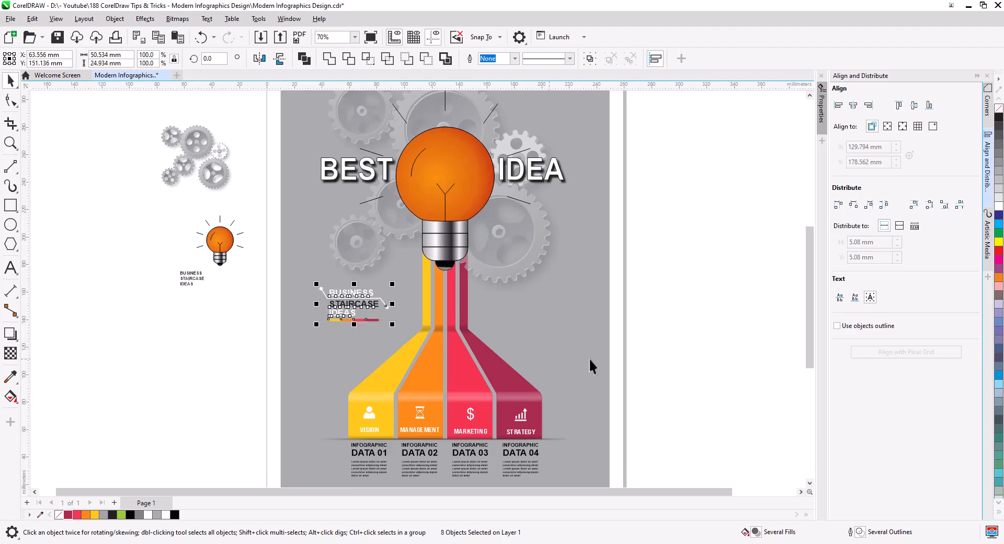
click(674, 347)
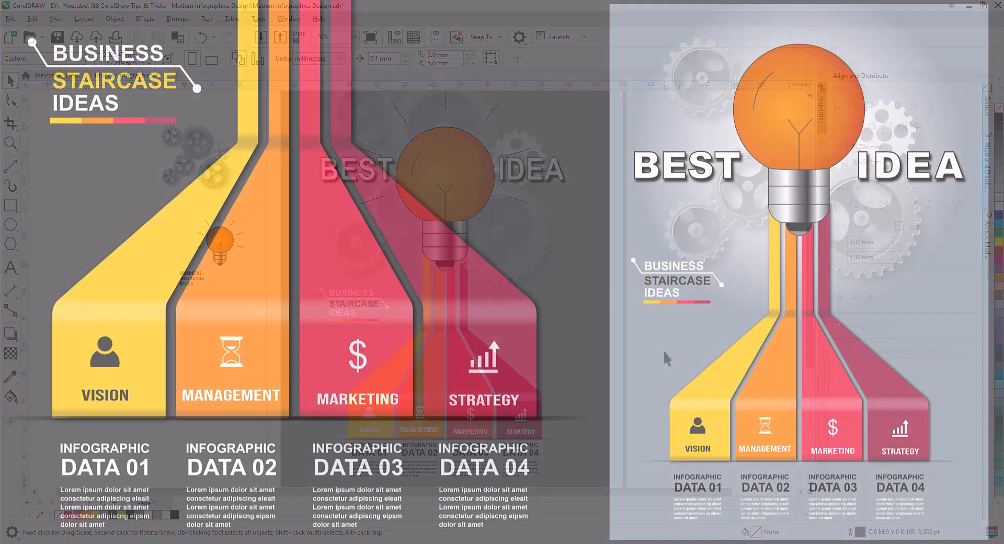